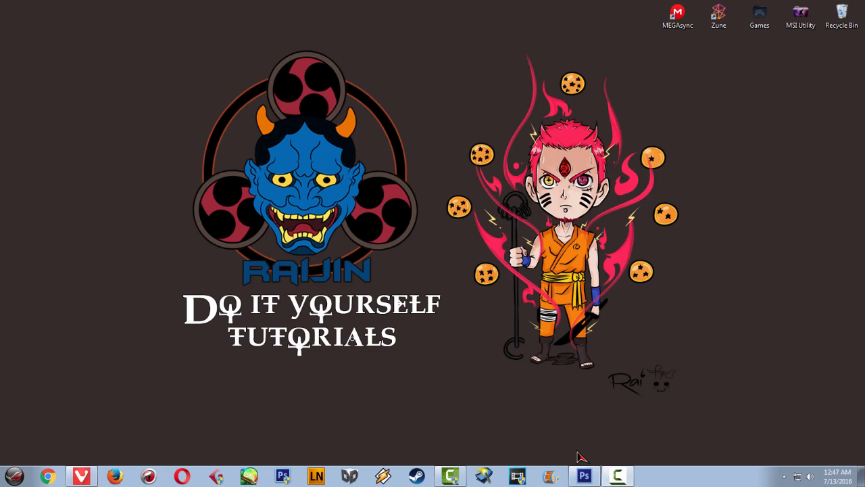
Switch to Photoshop and add a new blank layer between Layer 3 and the Anime Eyes Line Art layer
click(584, 476)
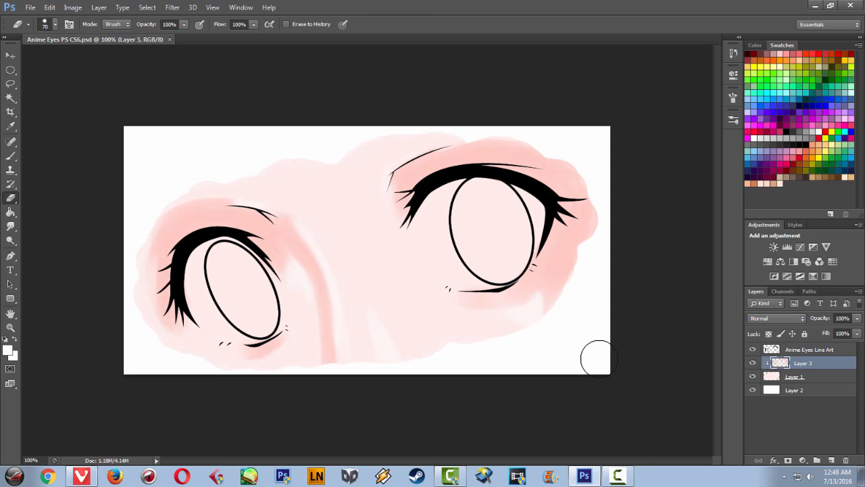
key(ctrl+shift+n)
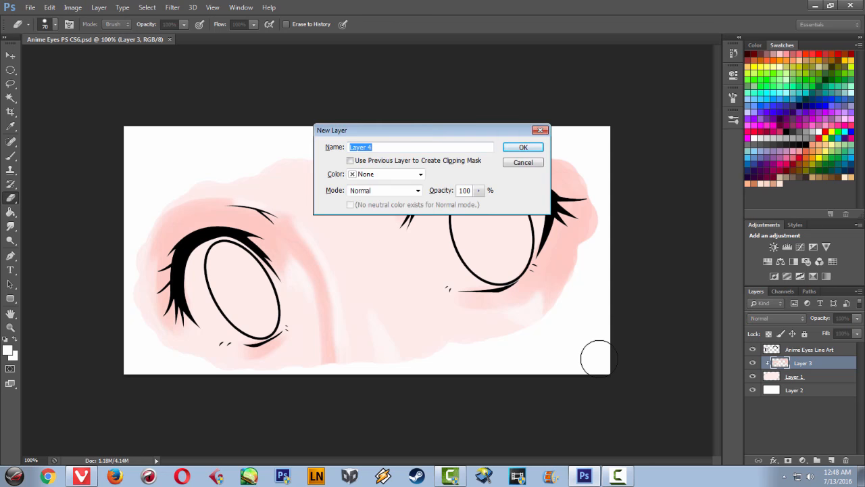
key(Return)
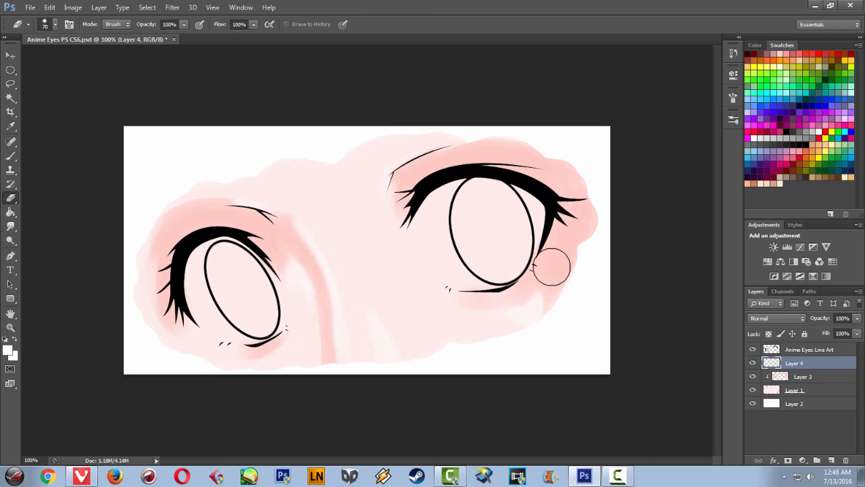
Paint the whole inside of the right eye white with a 36 px hard round brush
key(b)
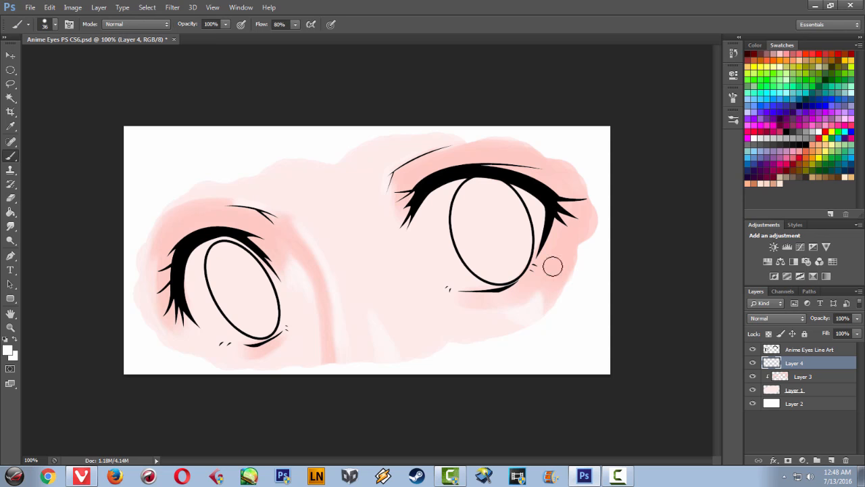
click(734, 120)
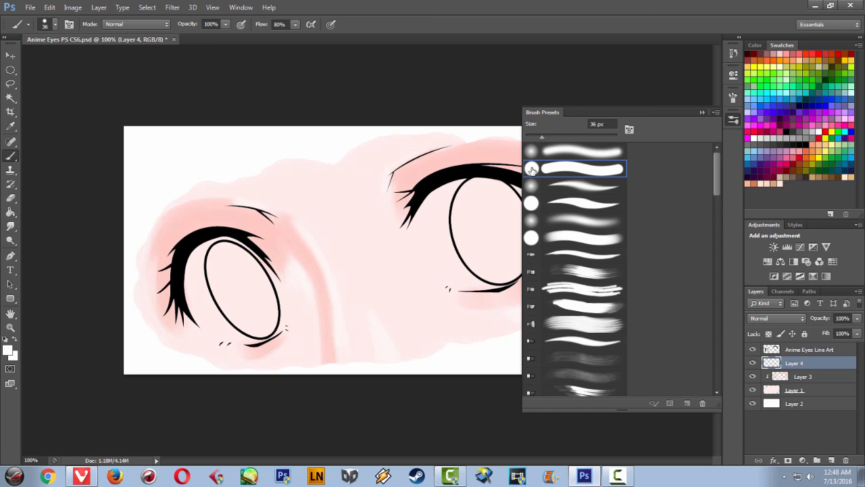
click(702, 113)
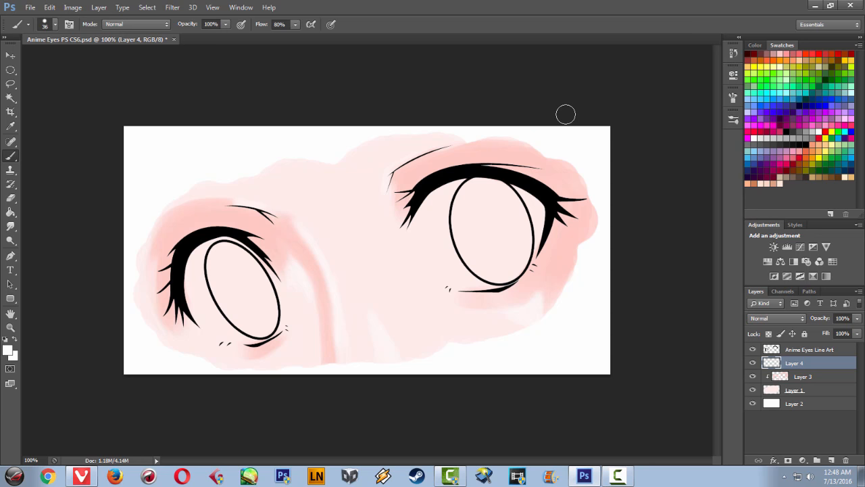
mouse_move(489, 205)
mouse_down()
mouse_move(476, 256)
mouse_move(485, 258)
mouse_move(498, 235)
mouse_move(477, 216)
mouse_move(492, 205)
mouse_move(459, 228)
mouse_move(485, 155)
mouse_move(456, 216)
mouse_move(440, 233)
mouse_move(449, 204)
mouse_move(435, 237)
mouse_move(442, 205)
mouse_move(439, 253)
mouse_move(436, 203)
mouse_move(435, 245)
mouse_move(438, 213)
mouse_move(463, 274)
mouse_move(428, 225)
mouse_move(457, 279)
mouse_move(434, 224)
mouse_move(457, 278)
mouse_move(449, 255)
mouse_move(479, 279)
mouse_move(432, 239)
mouse_move(434, 218)
mouse_move(455, 242)
mouse_move(475, 204)
mouse_move(449, 187)
mouse_move(432, 225)
mouse_up()
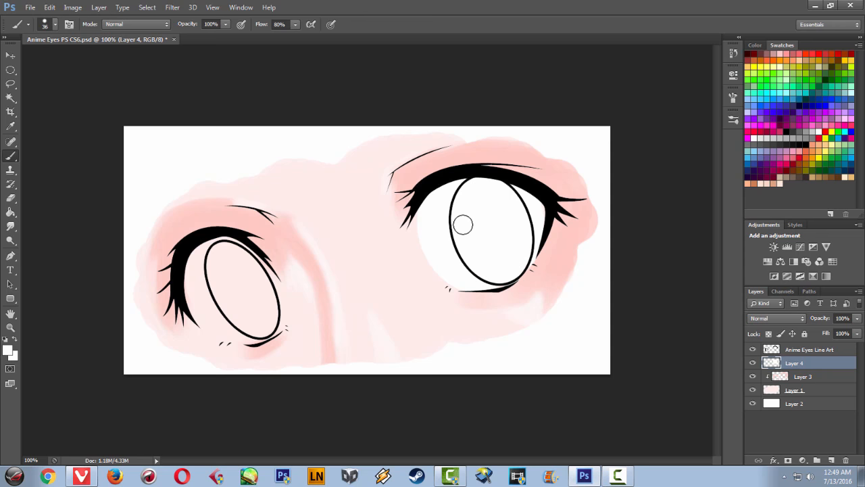
scroll(463, 225, up, 3)
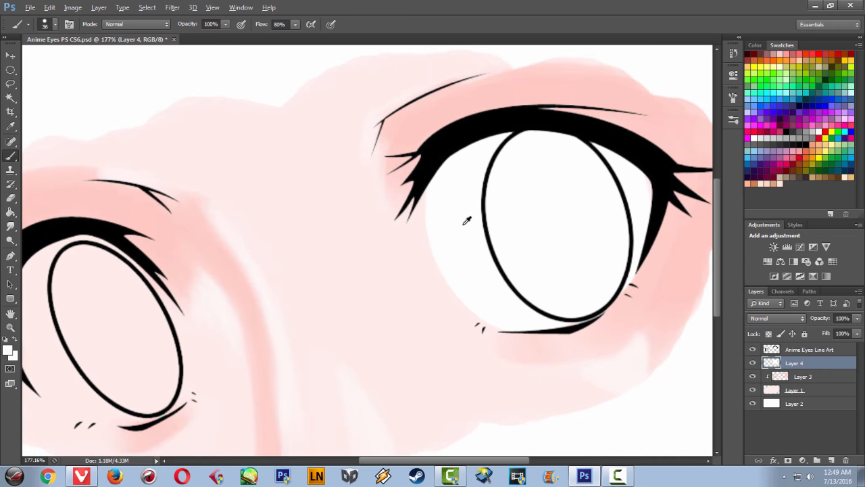
drag(479, 185, 479, 213)
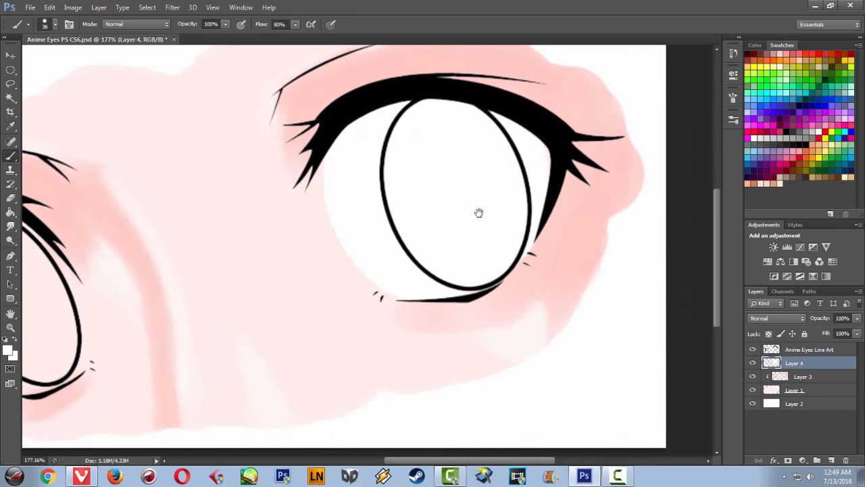
Paint the whole inside of the left eye white with the same hard round brush, filling up to the lower edge
drag(376, 190, 514, 164)
drag(211, 204, 434, 184)
mouse_move(350, 184)
mouse_down()
mouse_move(343, 243)
mouse_move(378, 300)
mouse_move(391, 289)
mouse_move(320, 243)
mouse_move(324, 211)
mouse_move(355, 288)
mouse_move(306, 262)
mouse_move(320, 214)
mouse_move(322, 300)
mouse_move(300, 194)
mouse_move(305, 265)
mouse_move(330, 190)
mouse_move(293, 183)
mouse_move(372, 189)
mouse_move(323, 169)
mouse_move(390, 222)
mouse_move(370, 178)
mouse_move(368, 193)
mouse_move(415, 234)
mouse_move(400, 220)
mouse_move(419, 293)
mouse_move(392, 210)
mouse_move(440, 289)
mouse_move(397, 216)
mouse_move(423, 309)
mouse_move(422, 278)
mouse_move(405, 322)
mouse_move(437, 297)
mouse_move(420, 321)
mouse_move(420, 299)
mouse_move(362, 307)
mouse_move(382, 324)
mouse_move(351, 305)
mouse_move(387, 306)
mouse_up()
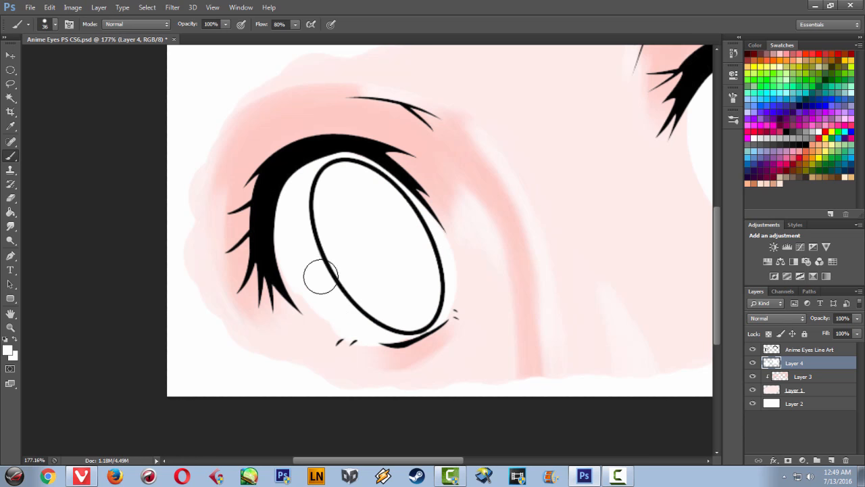
drag(297, 265, 329, 297)
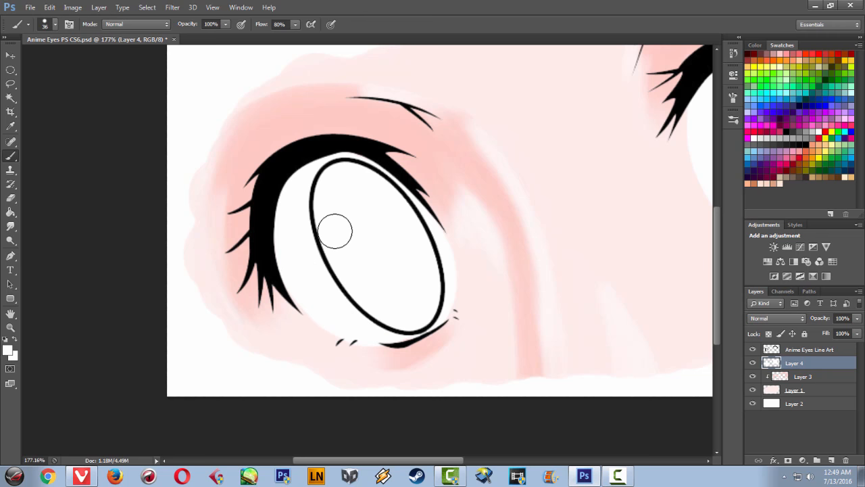
Examine the white fill of both eyes up close and as a whole for gaps along the line art
scroll(335, 230, down, 3)
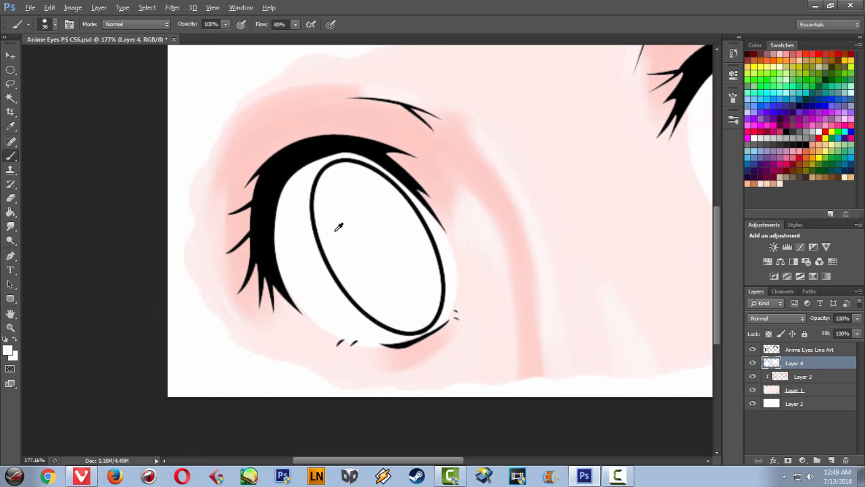
scroll(339, 227, down, 1)
scroll(339, 227, up, 1)
scroll(339, 227, up, 1)
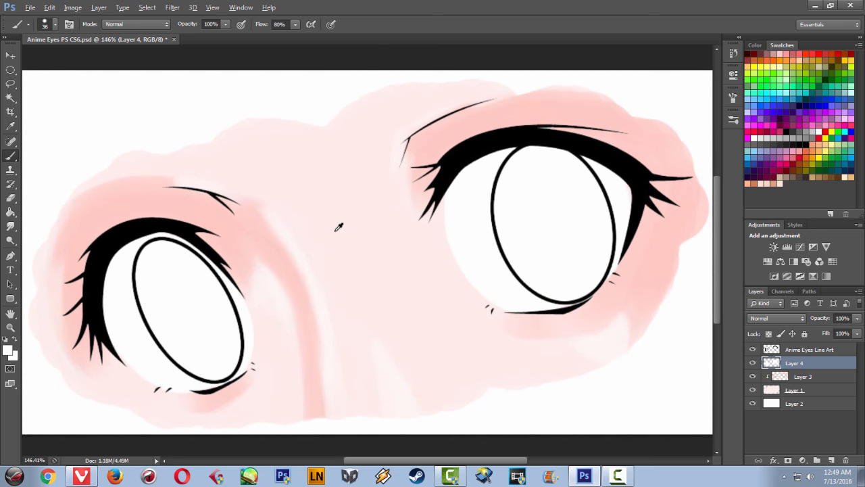
scroll(338, 227, up, 1)
scroll(338, 227, up, 2)
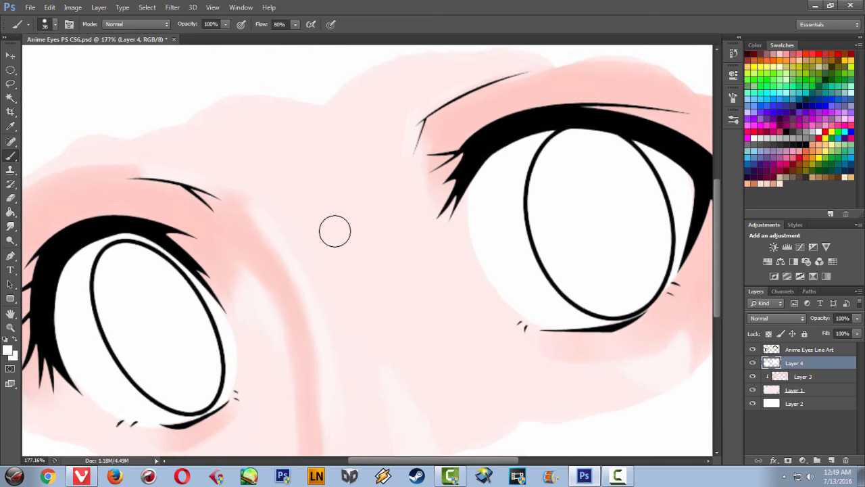
mouse_move(285, 163)
mouse_down()
mouse_move(383, 113)
mouse_move(356, 128)
mouse_up()
mouse_move(336, 234)
mouse_down()
mouse_move(271, 224)
mouse_move(282, 218)
mouse_up()
scroll(281, 218, down, 4)
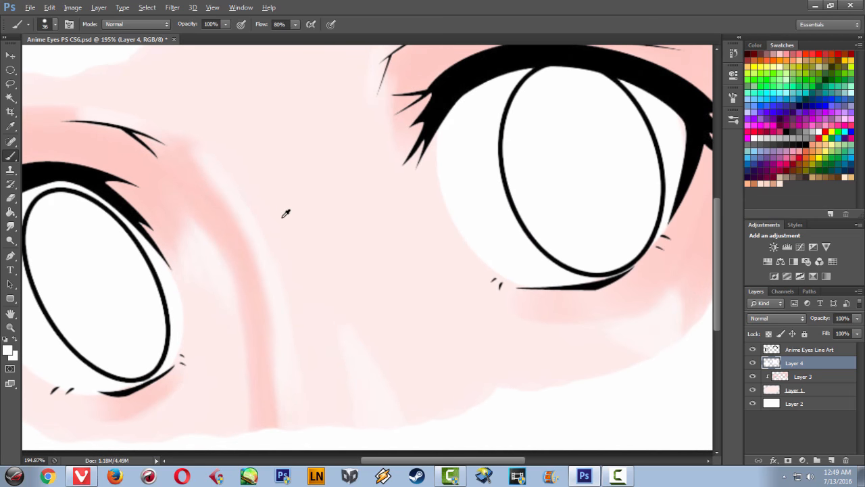
scroll(286, 213, down, 1)
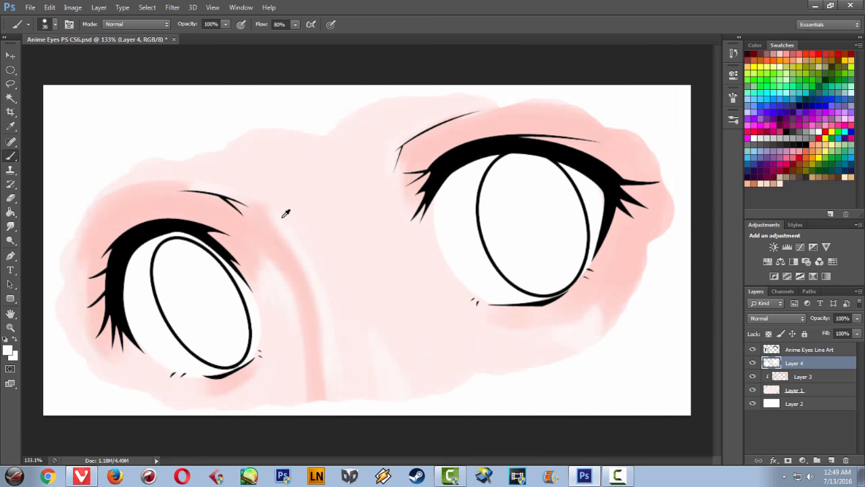
scroll(286, 213, up, 2)
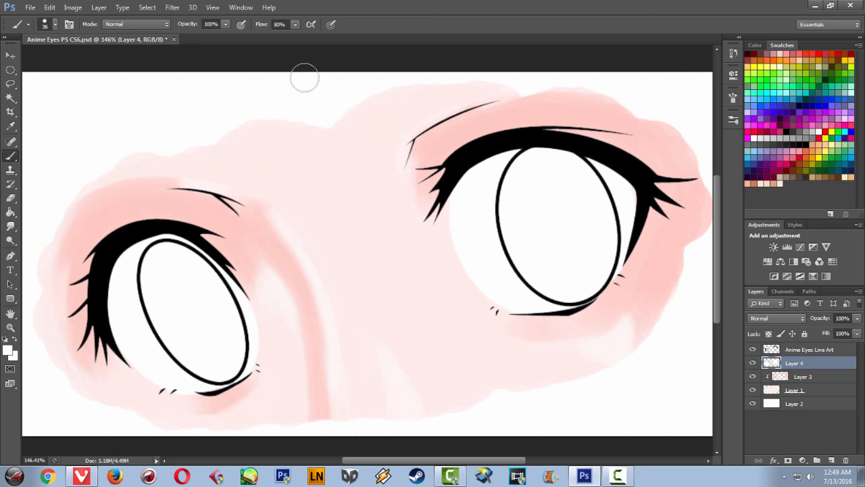
Choose the soft round brush preset at 36 px and set the foreground colour to pale pink f5e6e6
click(733, 120)
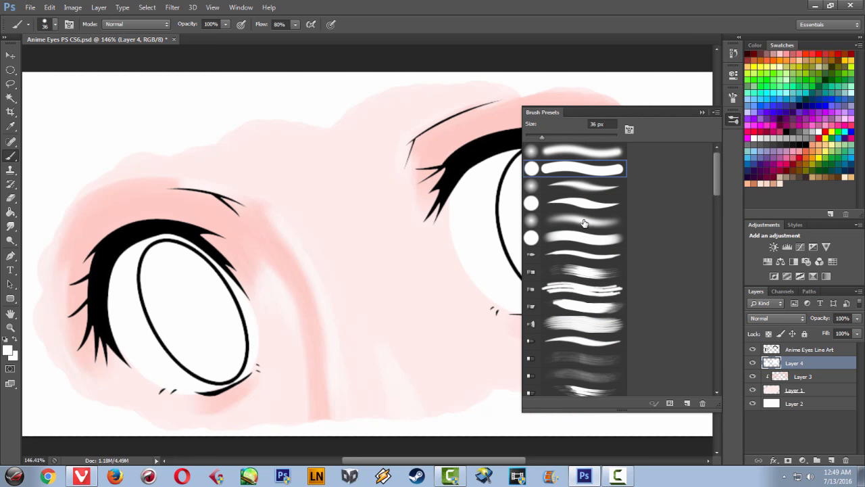
click(586, 156)
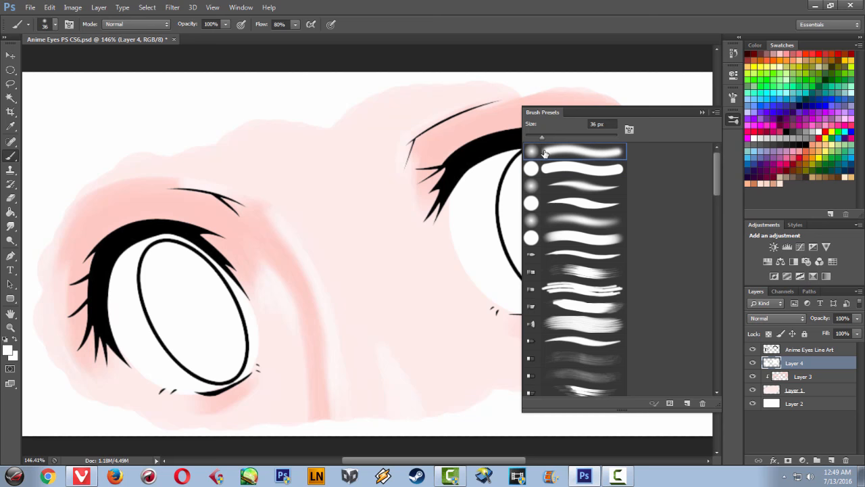
click(702, 112)
click(8, 349)
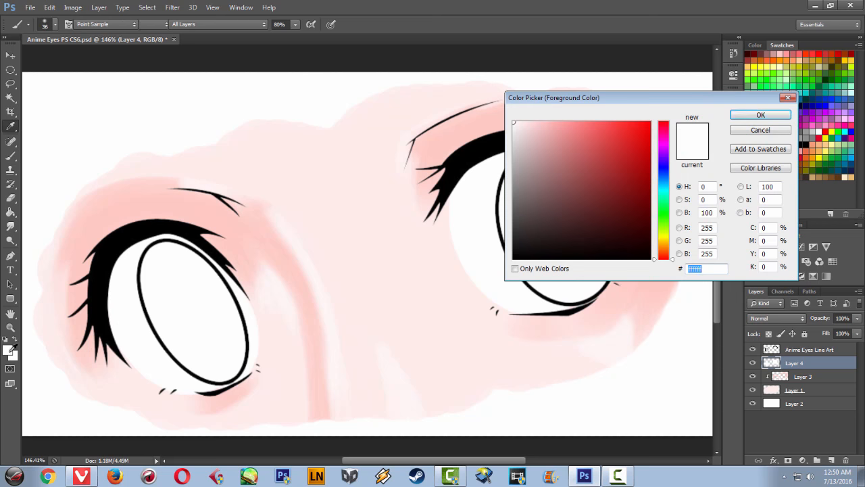
drag(525, 129, 522, 129)
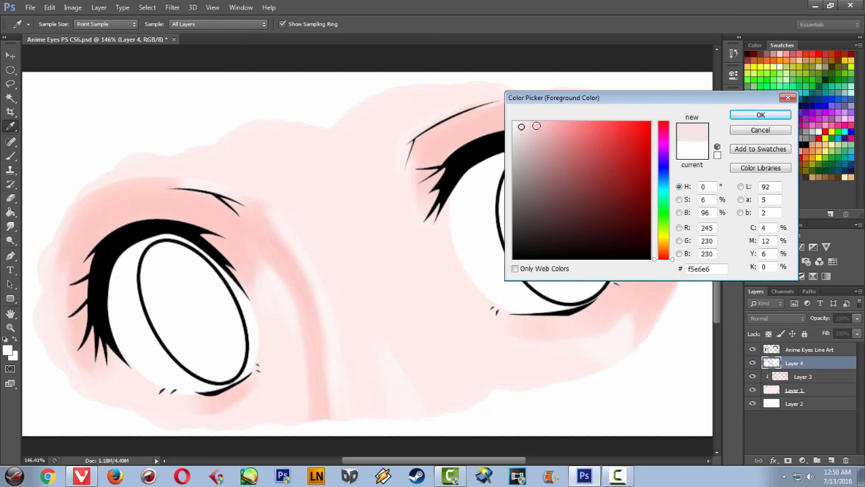
click(761, 115)
Undo the shading painted on the eye-white layer, then add a new layer above it as a clipping mask
drag(309, 208, 383, 164)
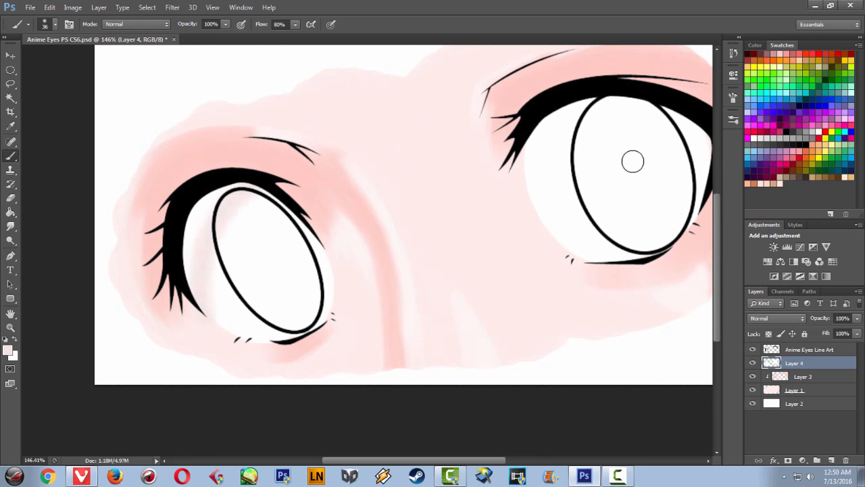
key(ctrl+z)
key(ctrl+shift+n)
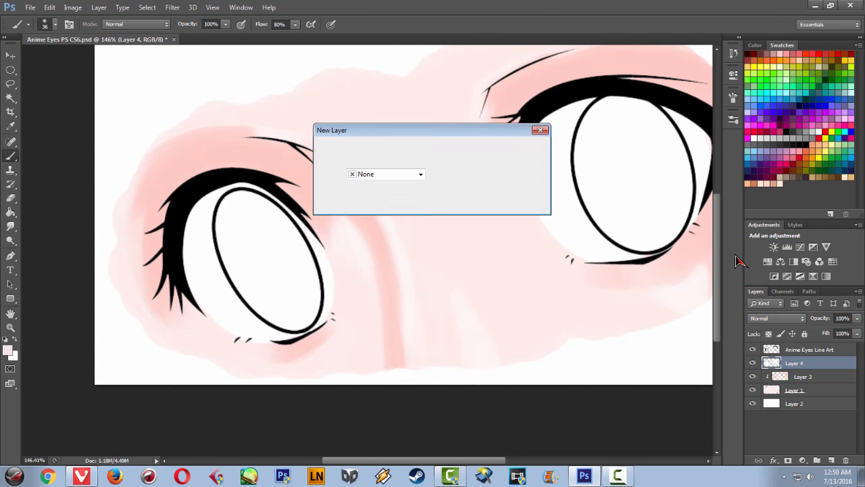
key(Return)
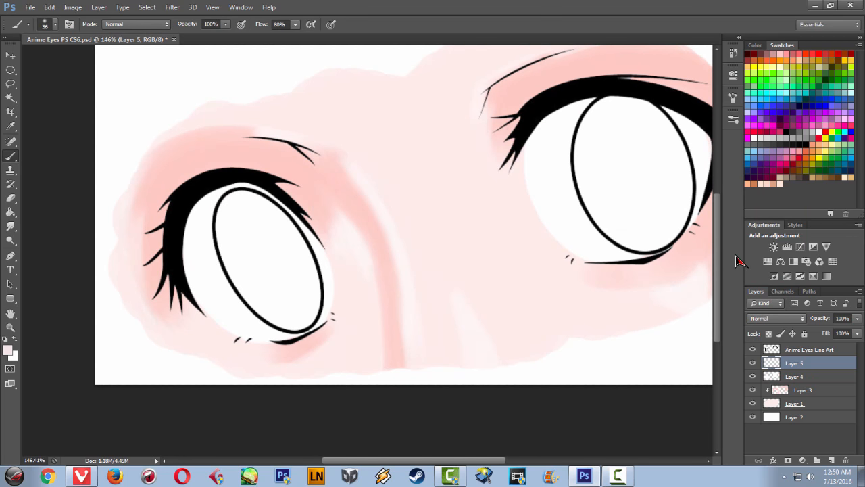
alt+click(794, 367)
Paint soft pale pink shading over the upper and left parts of both eye whites on the clipped layer
mouse_move(236, 198)
mouse_down()
mouse_move(214, 301)
mouse_move(226, 206)
mouse_move(223, 272)
mouse_move(198, 280)
mouse_up()
mouse_move(246, 182)
mouse_down()
mouse_move(218, 201)
mouse_move(293, 217)
mouse_move(315, 244)
mouse_move(277, 203)
mouse_move(208, 226)
mouse_move(242, 197)
mouse_move(250, 237)
mouse_move(221, 315)
mouse_move(245, 225)
mouse_move(208, 291)
mouse_move(274, 217)
mouse_move(209, 236)
mouse_move(257, 229)
mouse_move(300, 233)
mouse_up()
mouse_move(205, 267)
mouse_down()
mouse_move(227, 303)
mouse_move(228, 268)
mouse_move(203, 230)
mouse_move(197, 301)
mouse_up()
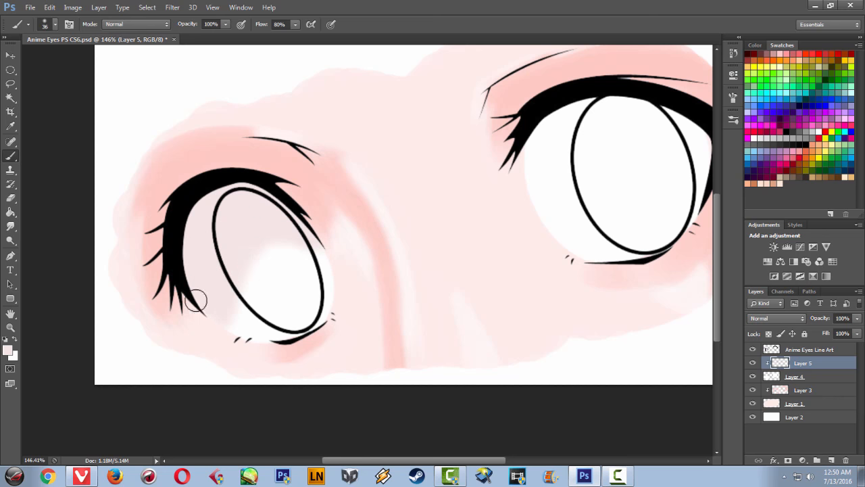
drag(407, 228, 328, 218)
mouse_move(483, 106)
mouse_down()
mouse_move(456, 225)
mouse_move(523, 68)
mouse_move(468, 194)
mouse_move(480, 131)
mouse_move(453, 213)
mouse_move(565, 95)
mouse_move(454, 156)
mouse_move(555, 108)
mouse_move(450, 115)
mouse_move(502, 105)
mouse_move(620, 145)
mouse_move(450, 131)
mouse_move(609, 158)
mouse_move(526, 134)
mouse_move(454, 152)
mouse_move(580, 130)
mouse_move(520, 119)
mouse_move(586, 134)
mouse_move(528, 143)
mouse_move(477, 179)
mouse_move(550, 137)
mouse_move(479, 118)
mouse_up()
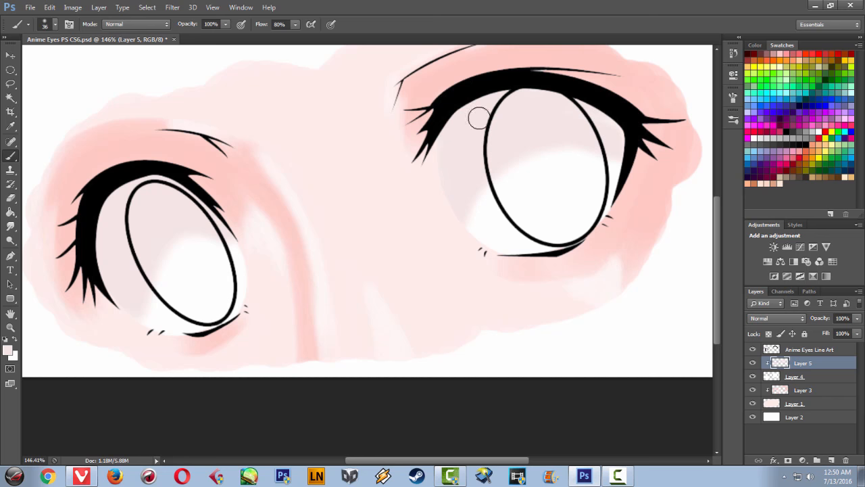
Pick a darker greyish pink and shade the left eye's white along the edges beneath the upper lashes
mouse_move(144, 253)
mouse_down()
mouse_move(214, 225)
mouse_move(361, 196)
mouse_up()
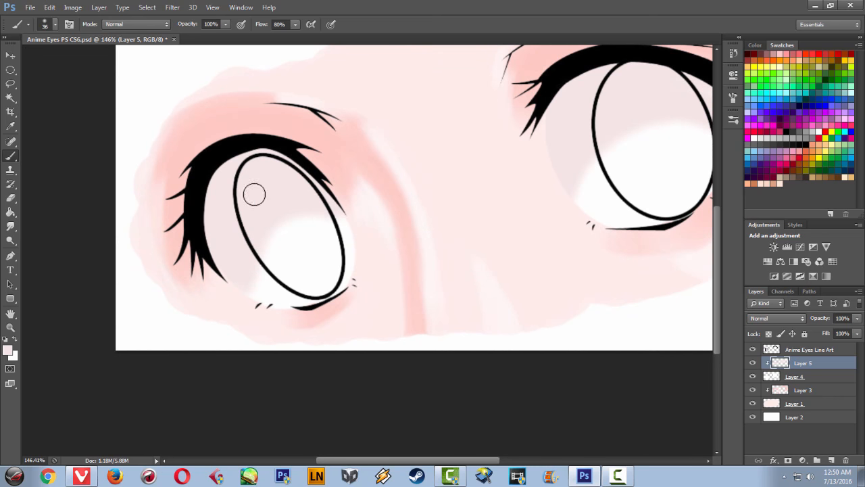
click(9, 350)
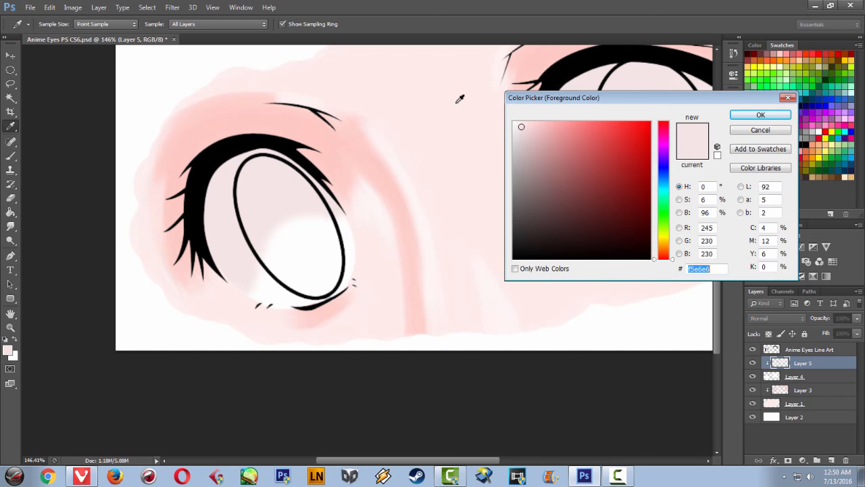
click(523, 139)
click(761, 115)
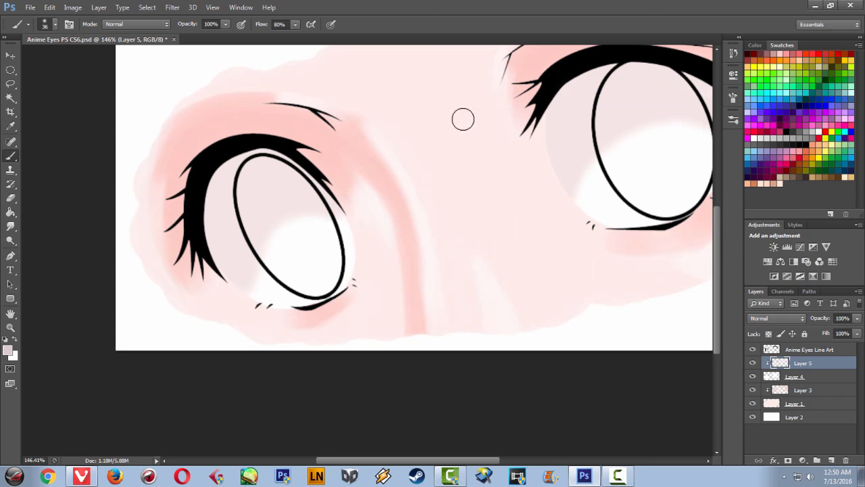
drag(218, 174, 239, 326)
mouse_move(210, 199)
mouse_down()
mouse_move(215, 310)
mouse_move(214, 196)
mouse_move(246, 327)
mouse_up()
mouse_move(225, 277)
mouse_down()
mouse_move(213, 254)
mouse_move(228, 166)
mouse_move(334, 161)
mouse_up()
mouse_move(285, 149)
mouse_down()
mouse_move(345, 197)
mouse_move(255, 155)
mouse_move(314, 171)
mouse_up()
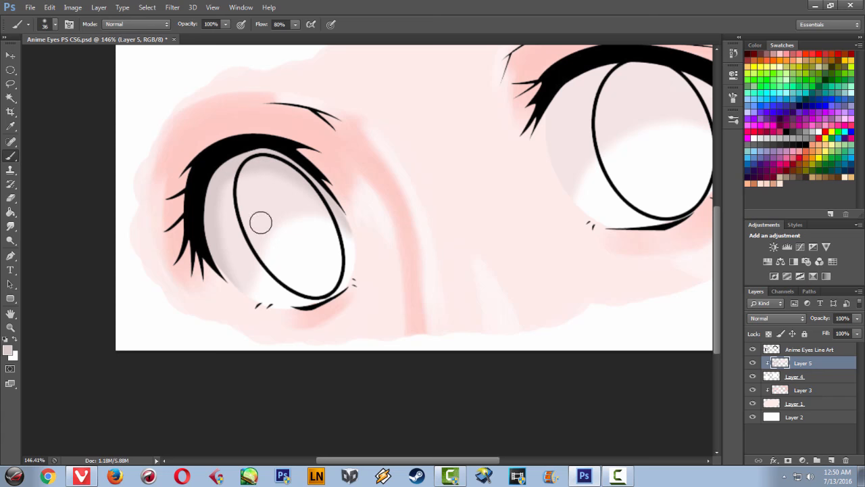
Shade the right eye's white with the darker greyish pink along its left edge, upper lash line and outer corner
drag(458, 171, 315, 209)
drag(436, 108, 441, 244)
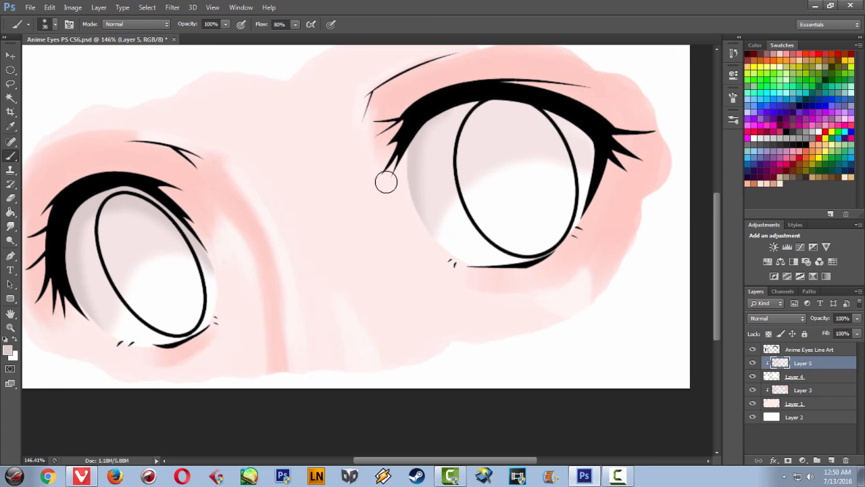
mouse_move(387, 185)
mouse_down()
mouse_move(384, 167)
mouse_move(421, 120)
mouse_move(604, 131)
mouse_move(629, 174)
mouse_up()
mouse_move(574, 129)
mouse_down()
mouse_move(595, 169)
mouse_move(588, 226)
mouse_up()
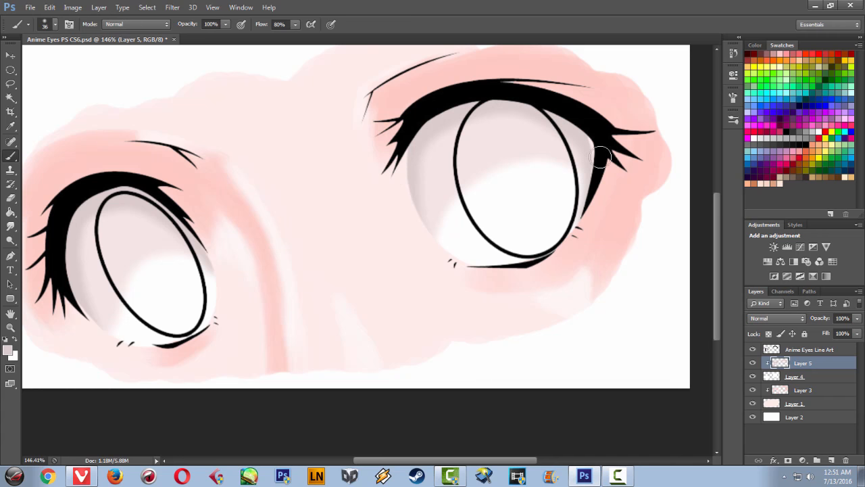
drag(421, 163, 531, 122)
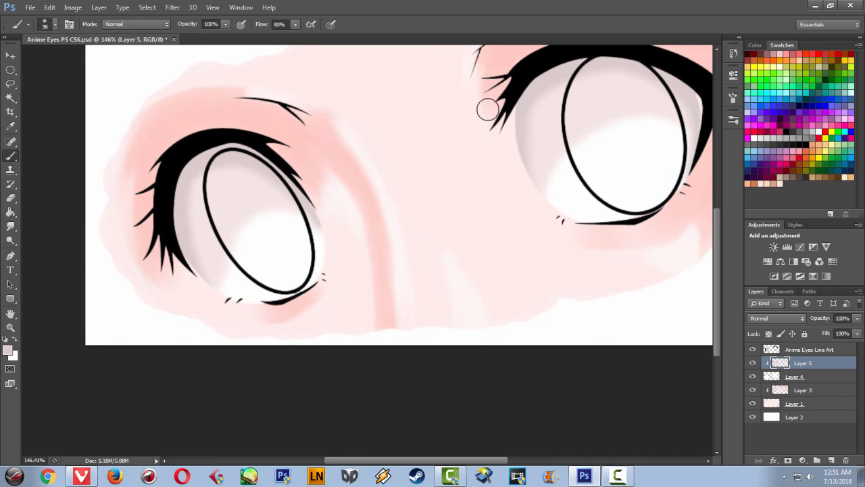
scroll(489, 109, up, 1)
alt+scroll(480, 102, up, 1)
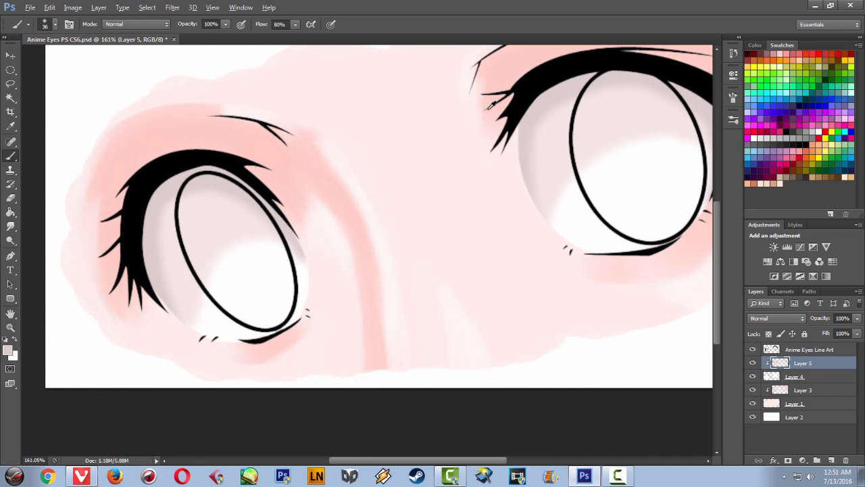
drag(487, 108, 389, 142)
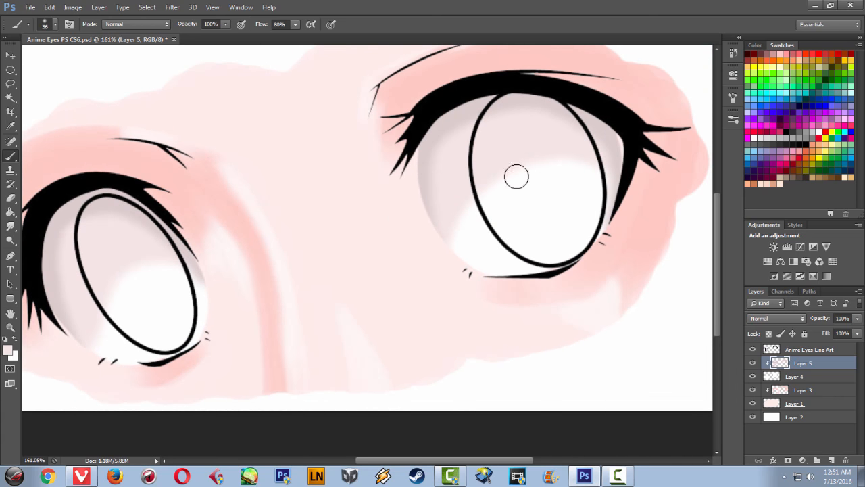
Touch up the eye-white base layer at the right eye's outer corner, then reselect the clipped shading layer above it
click(788, 377)
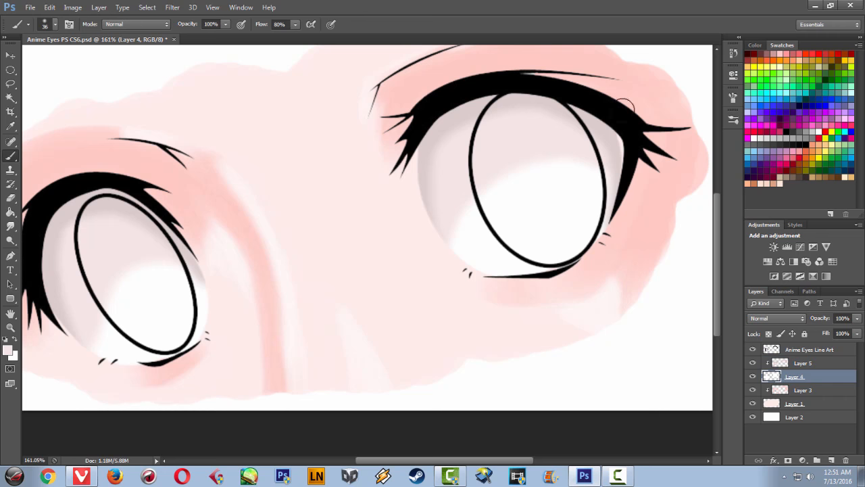
click(784, 363)
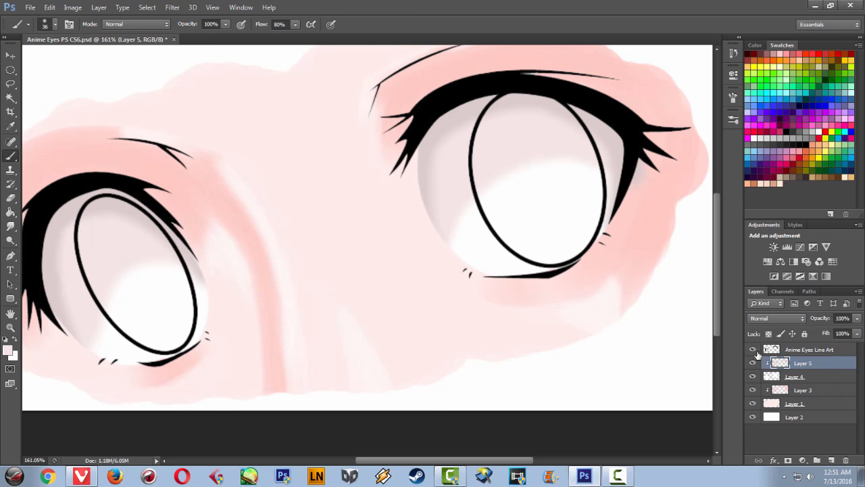
scroll(415, 295, down, 2)
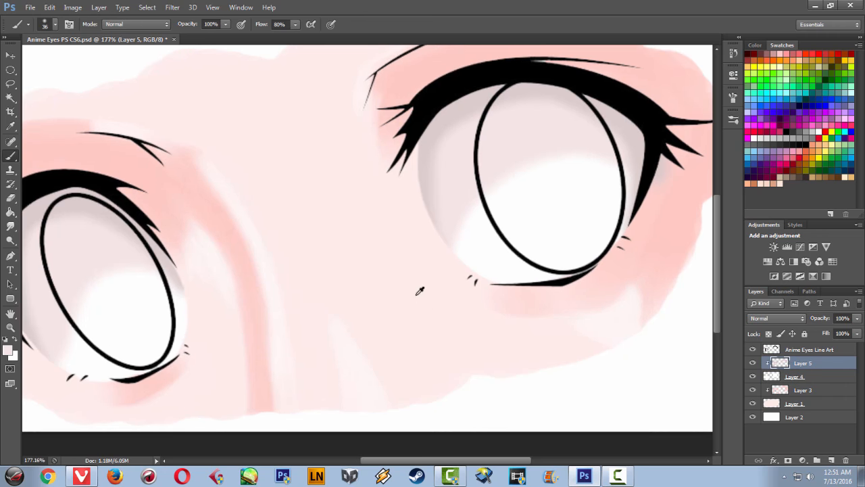
scroll(419, 291, down, 3)
scroll(419, 290, up, 2)
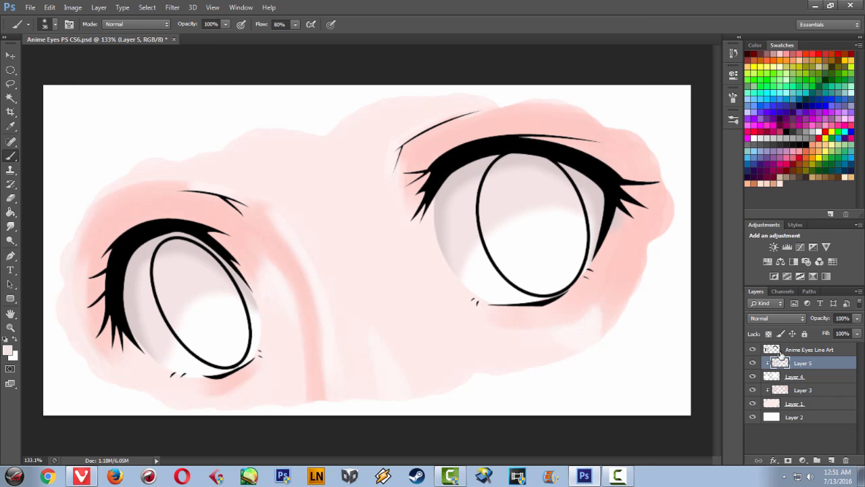
Select the inside of both iris outlines on the Anime Eyes Line Art layer with the Magic Wand
click(779, 353)
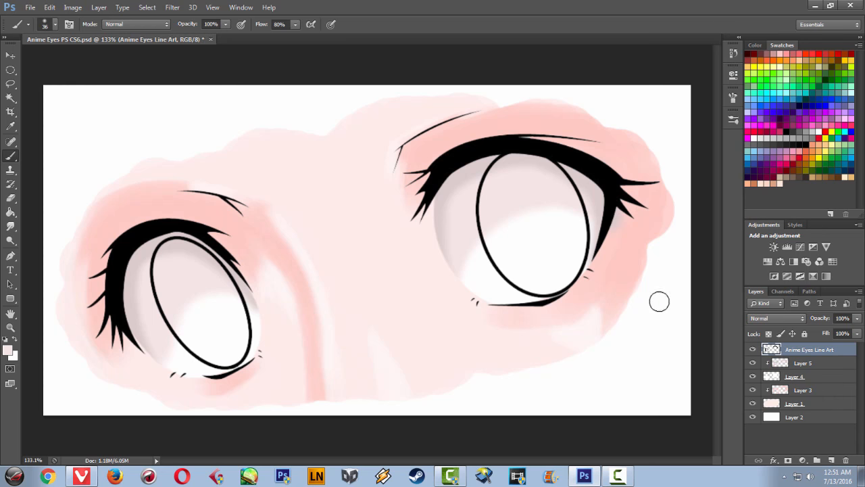
click(11, 99)
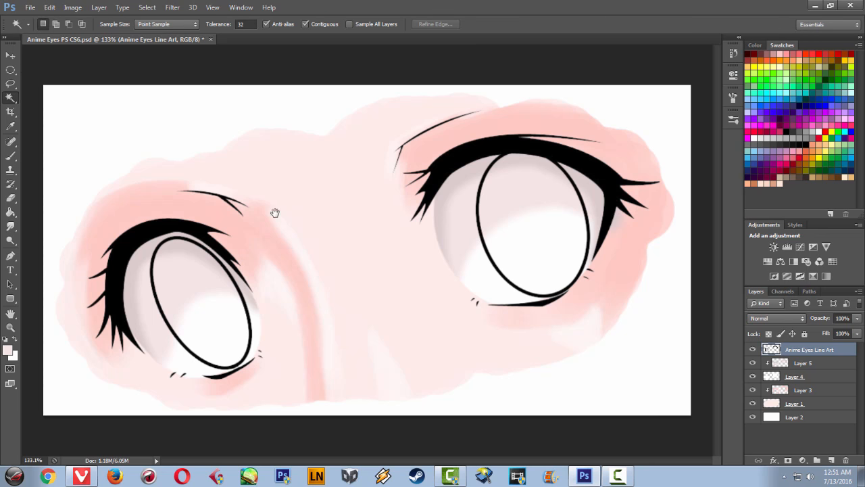
click(198, 295)
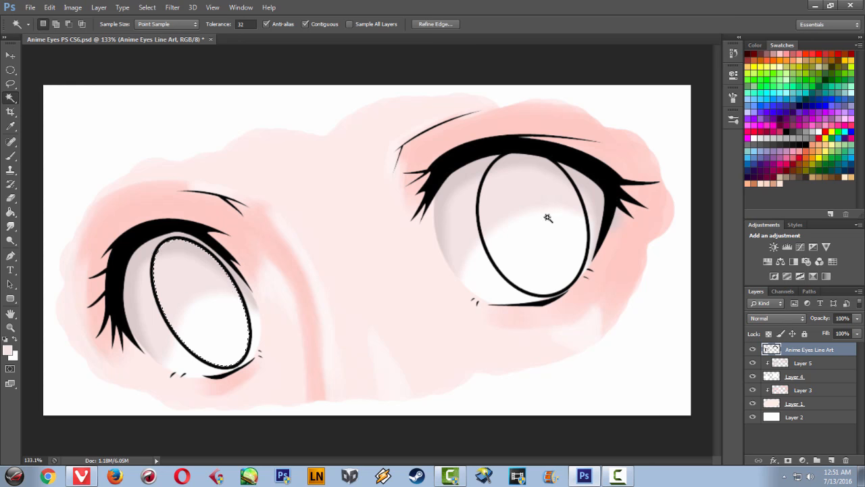
shift+click(513, 217)
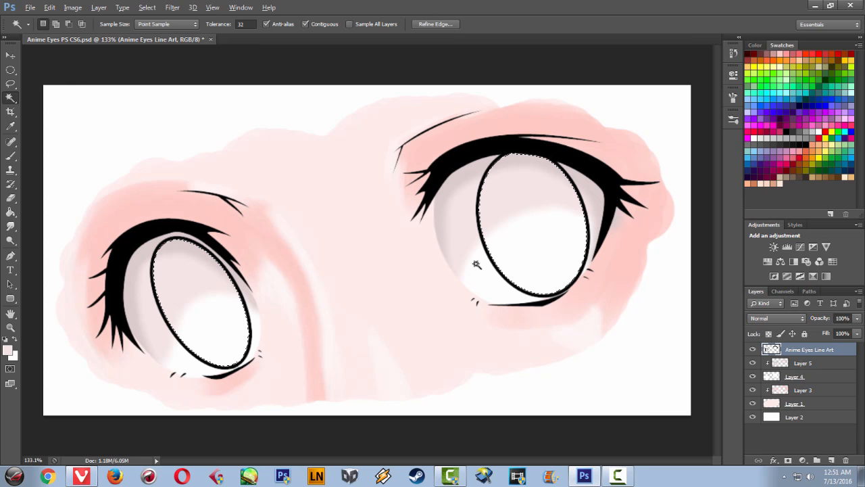
Expand the iris selection by 3 pixels so it reaches under the outlines of both eyes
scroll(475, 265, up, 3)
key(alt)
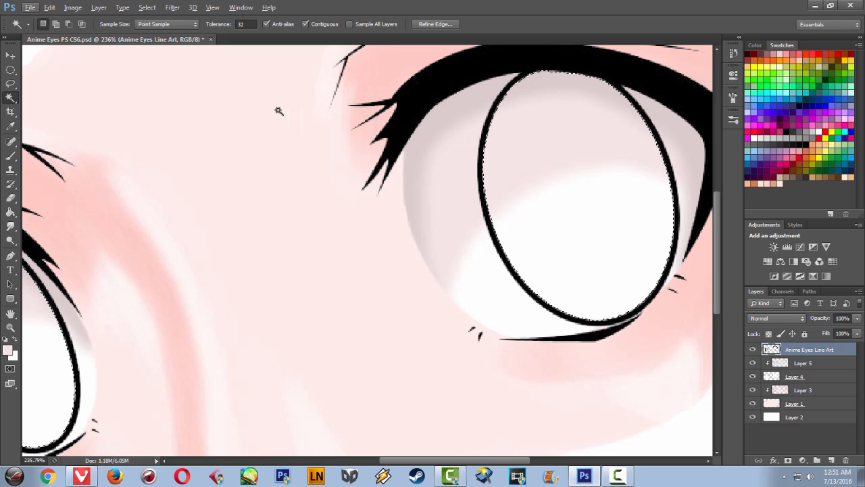
click(149, 8)
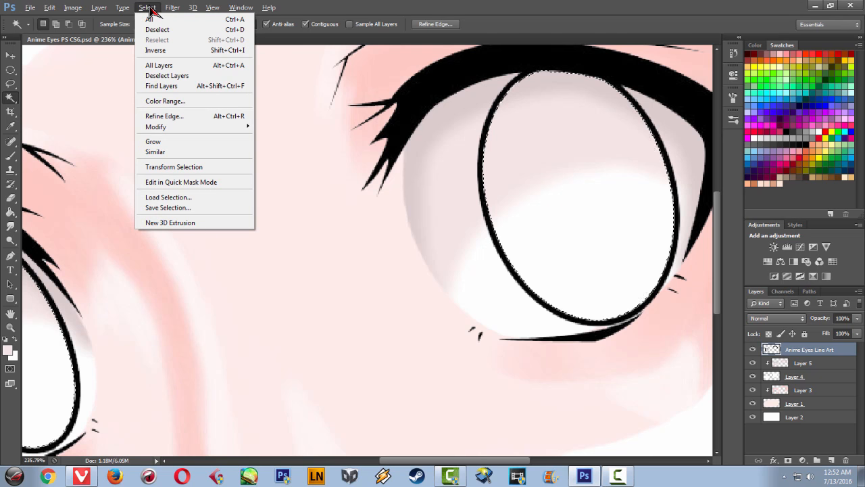
mouse_move(158, 128)
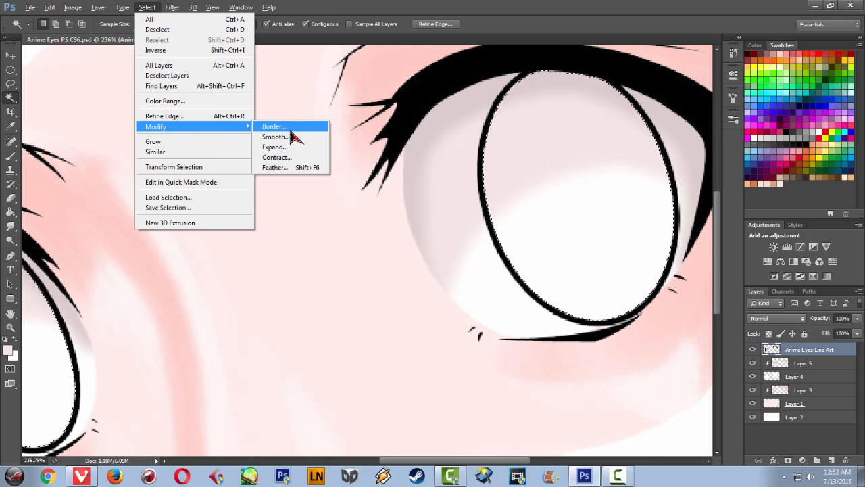
click(292, 152)
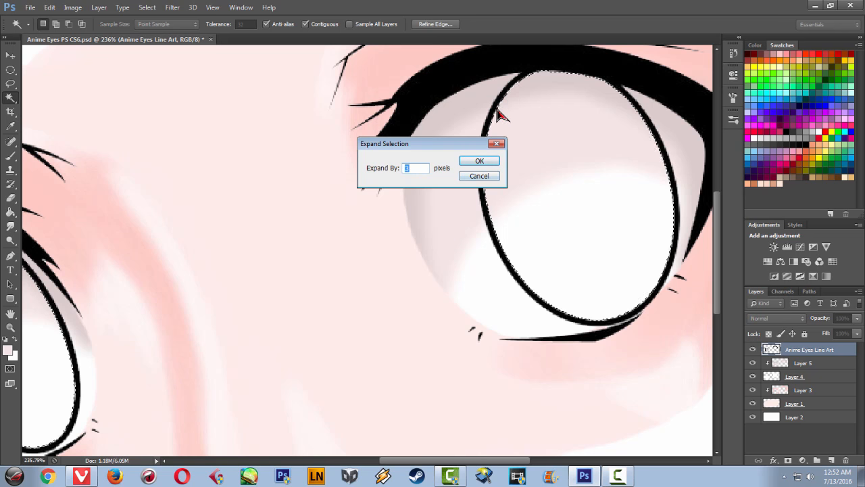
click(470, 163)
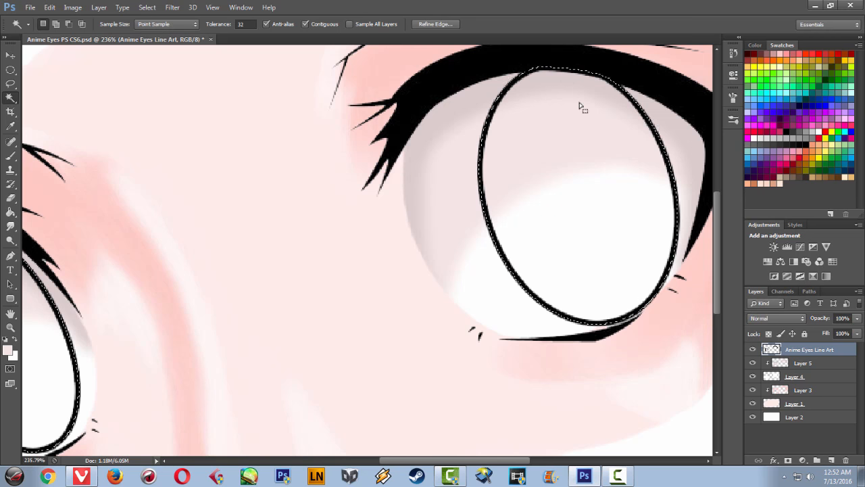
drag(389, 271, 500, 170)
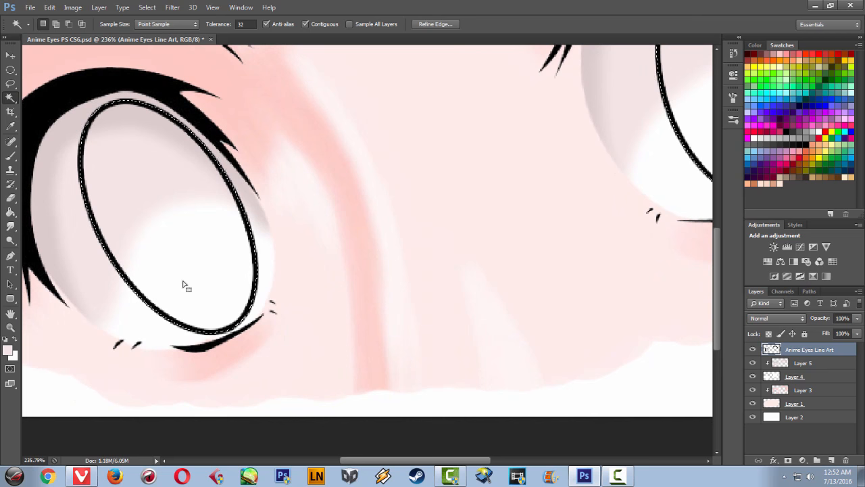
drag(386, 214, 297, 223)
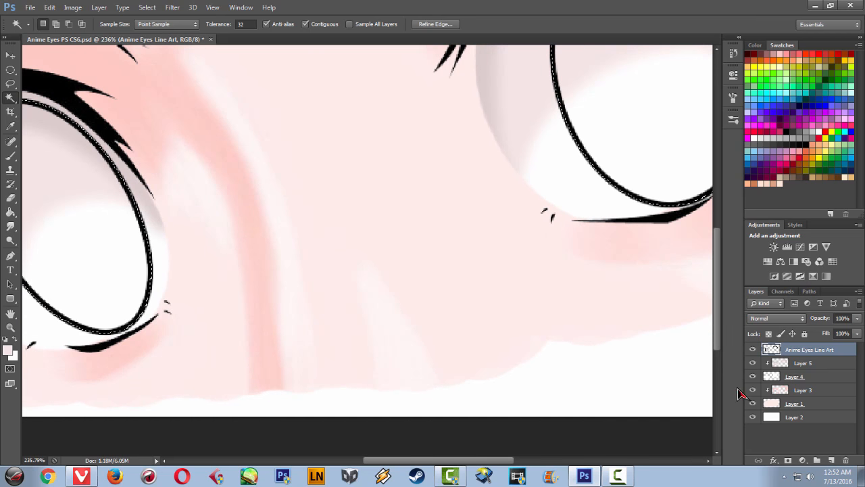
Add a new unclipped layer above the eye-white shading layer, directly below the line art
click(789, 363)
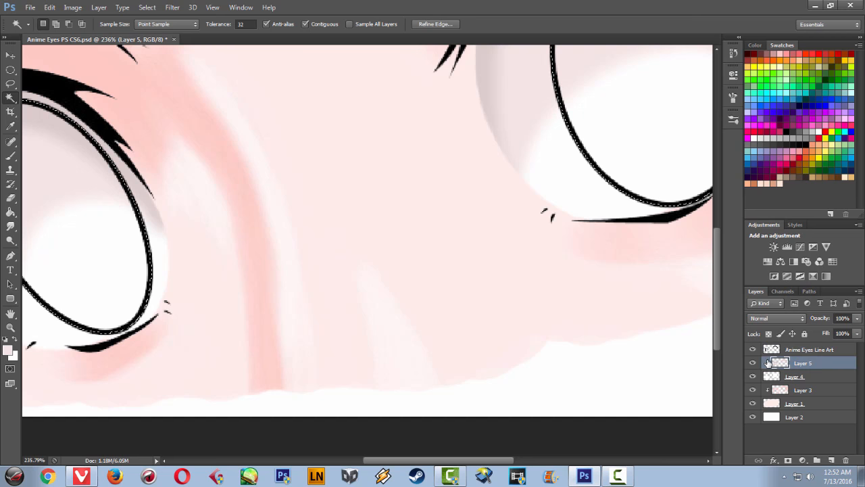
key(ctrl+shift+n)
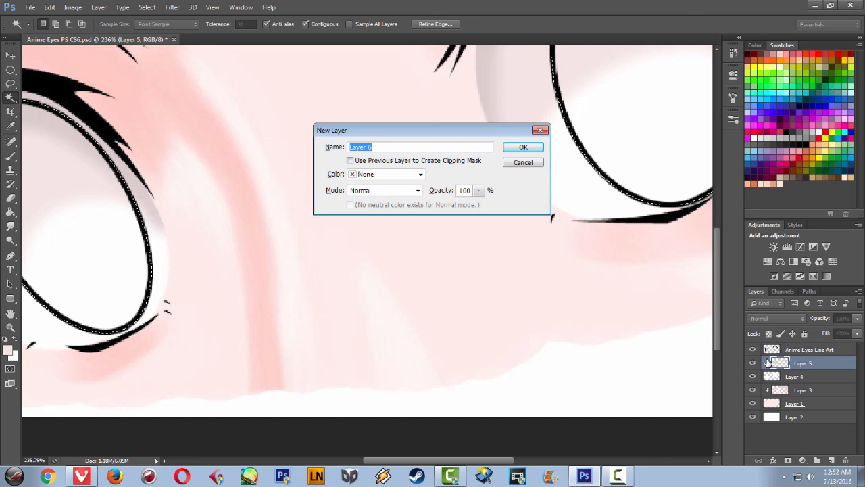
key(Return)
drag(534, 192, 443, 296)
drag(532, 164, 530, 197)
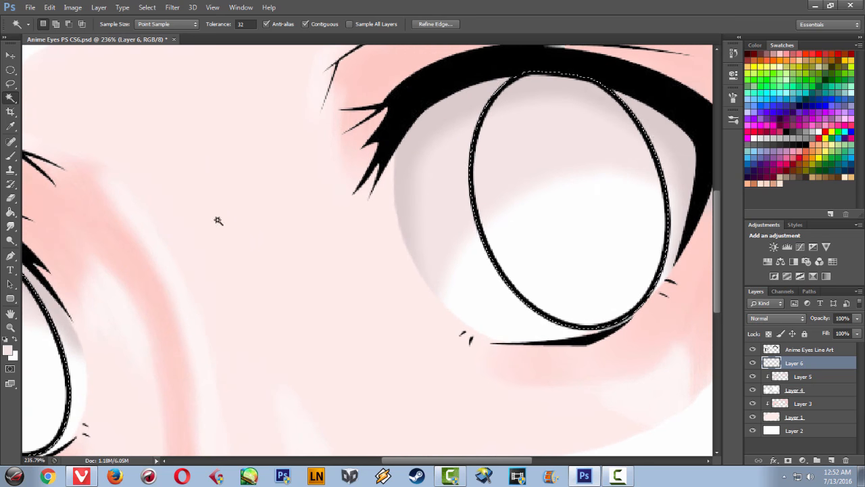
Set the foreground colour to bright red, ff0b0b
click(8, 350)
click(640, 120)
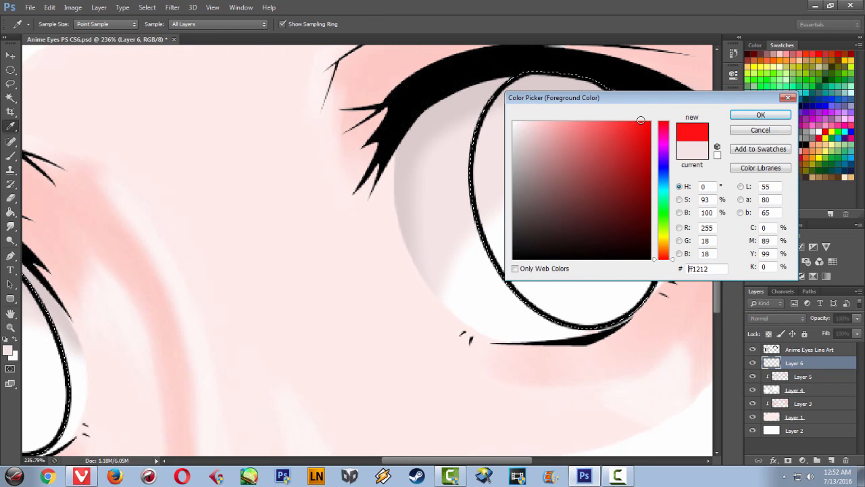
drag(641, 121, 644, 122)
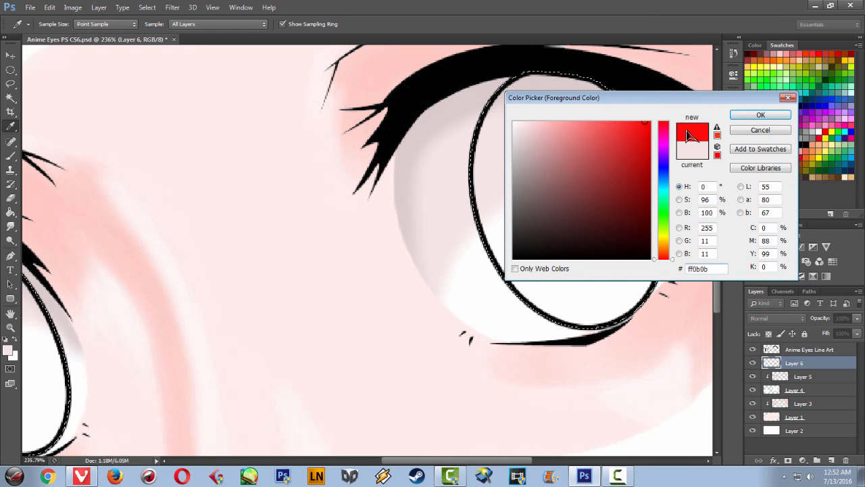
click(758, 116)
key(w)
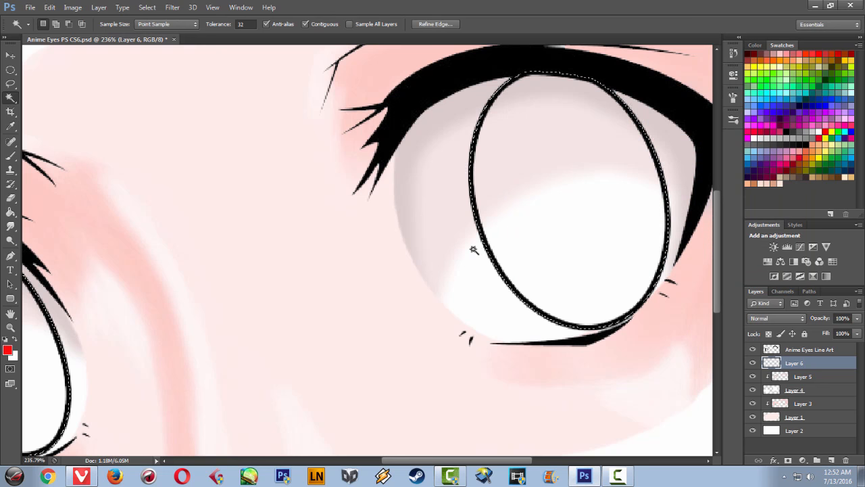
Fill both selected irises with the red foreground colour on the new layer using the Paint Bucket, then clear the selection
drag(276, 208, 332, 168)
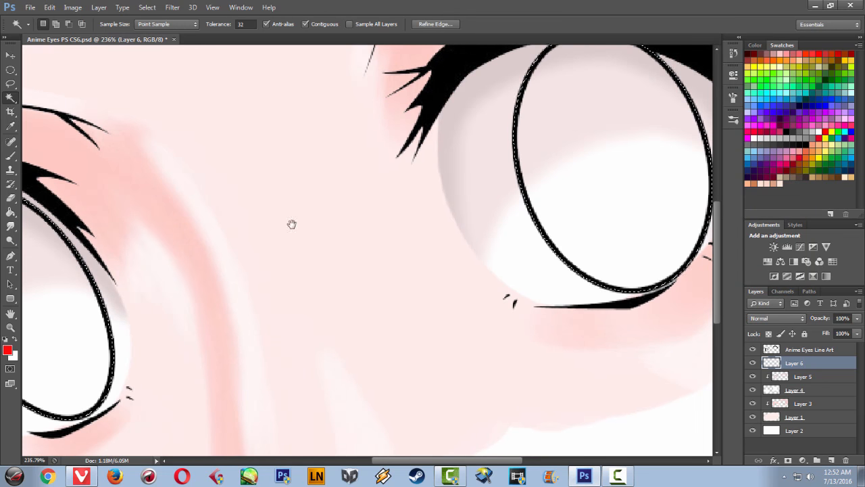
drag(292, 224, 353, 204)
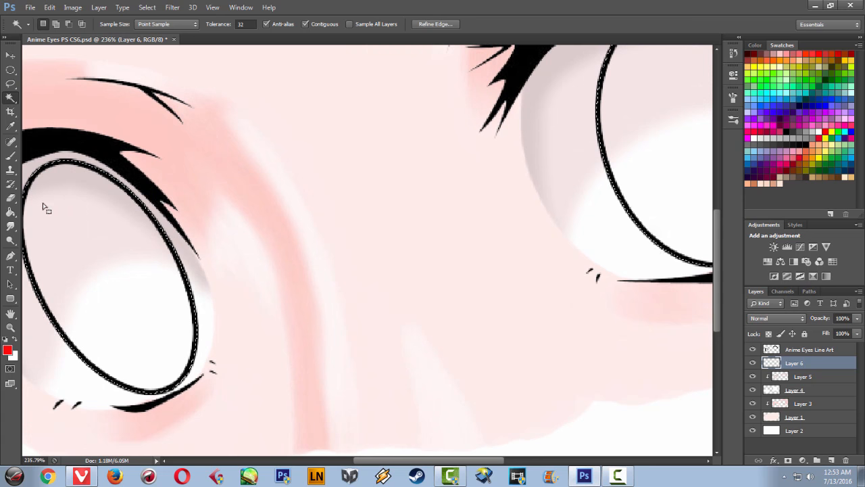
click(10, 212)
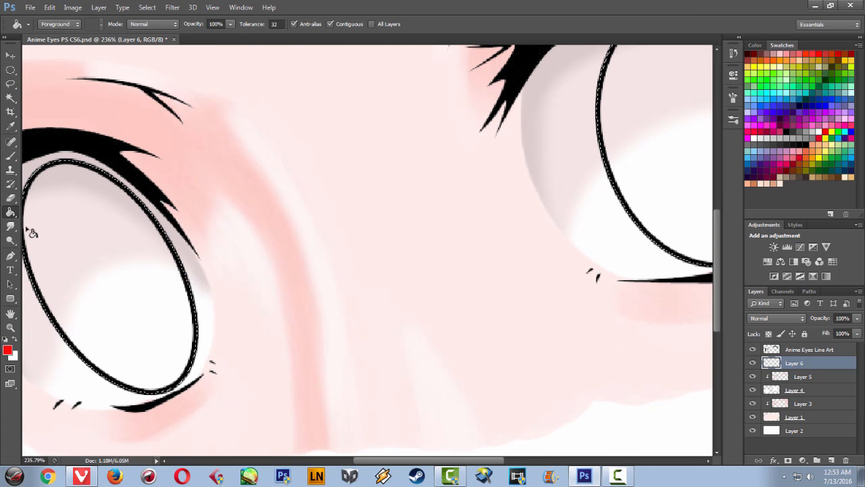
click(142, 273)
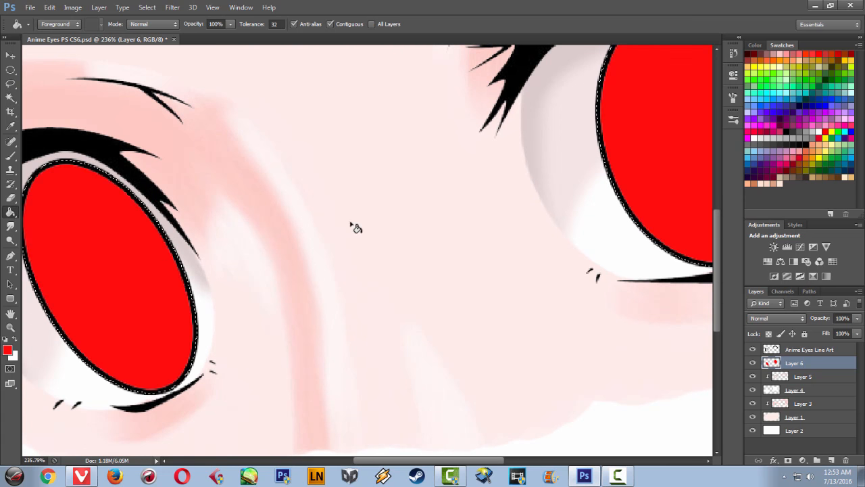
scroll(349, 222, down, 3)
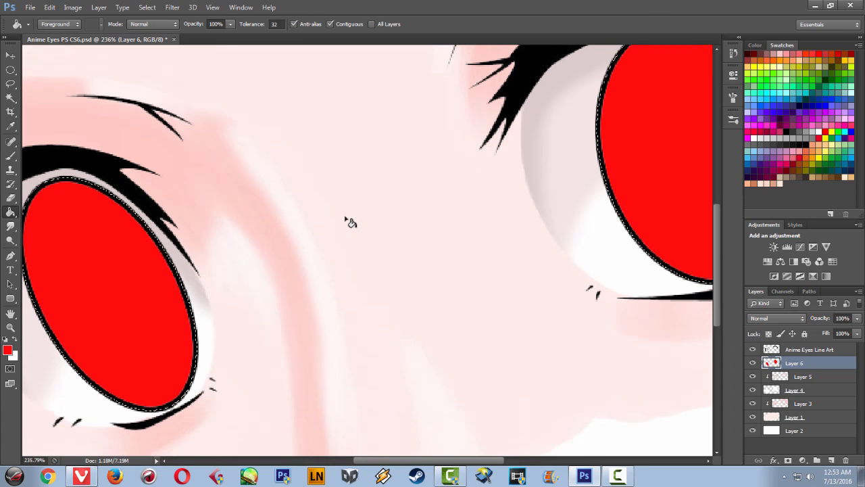
scroll(350, 222, down, 2)
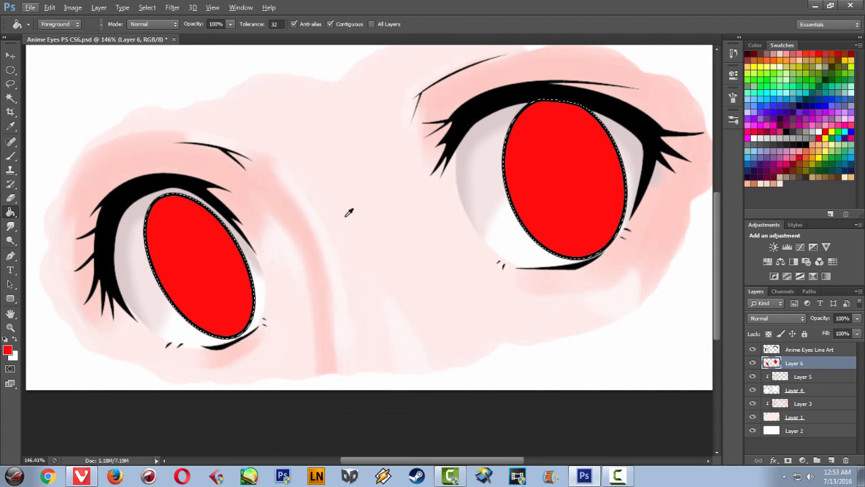
scroll(349, 212, up, 3)
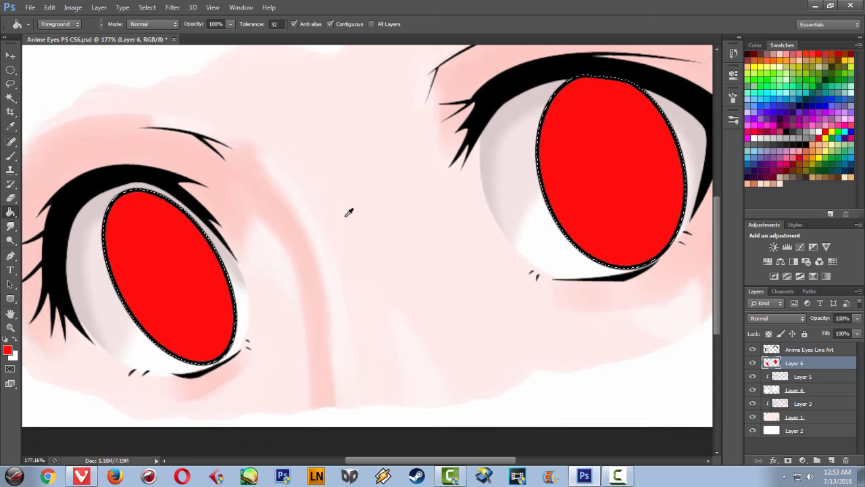
scroll(349, 213, down, 1)
scroll(349, 212, up, 1)
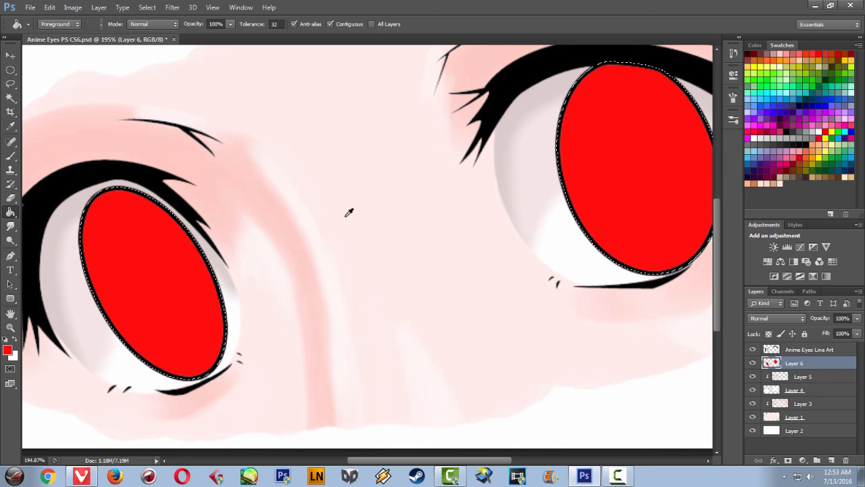
key(m)
key(ctrl+d)
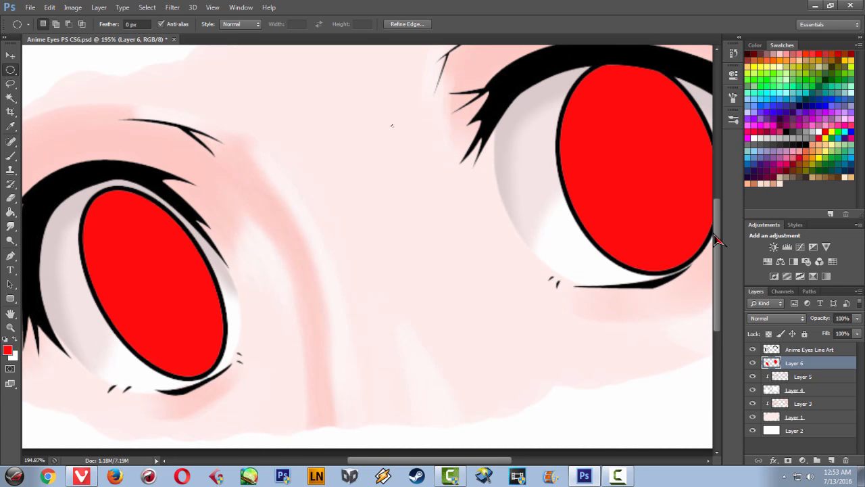
Add another new layer above the red iris layer and clip it to that layer
key(ctrl+shift+n)
key(Return)
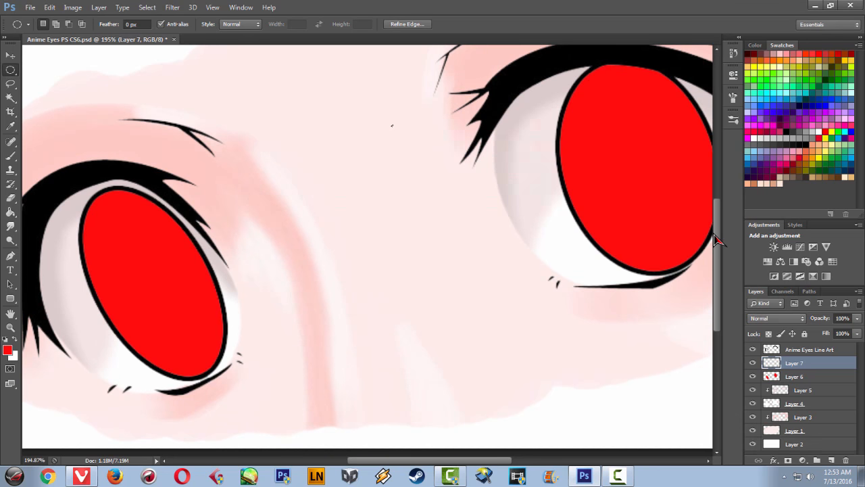
alt+click(802, 368)
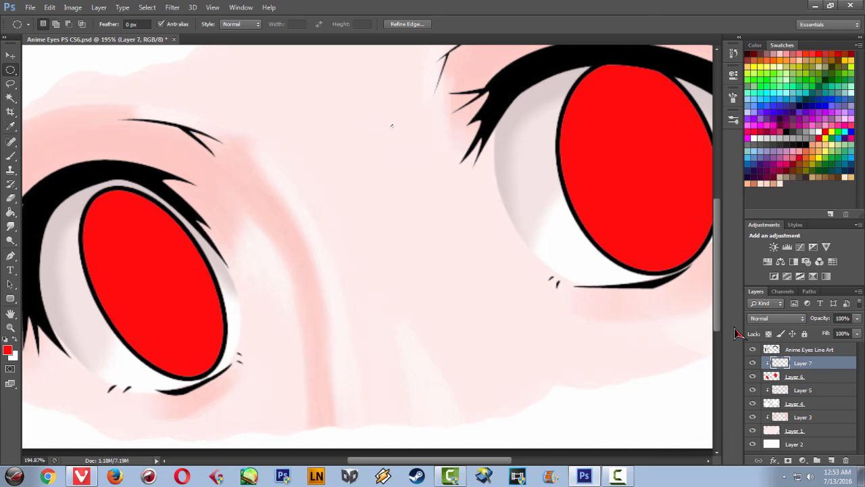
drag(462, 251, 354, 236)
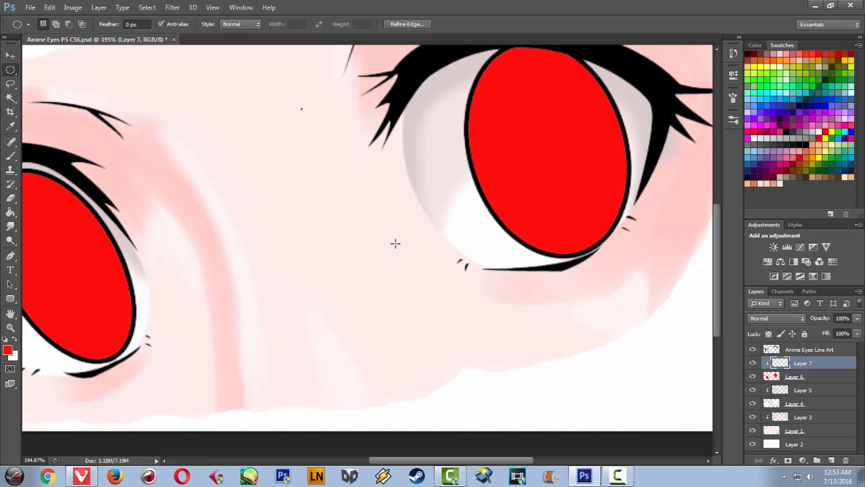
scroll(397, 243, up, 2)
scroll(396, 244, down, 6)
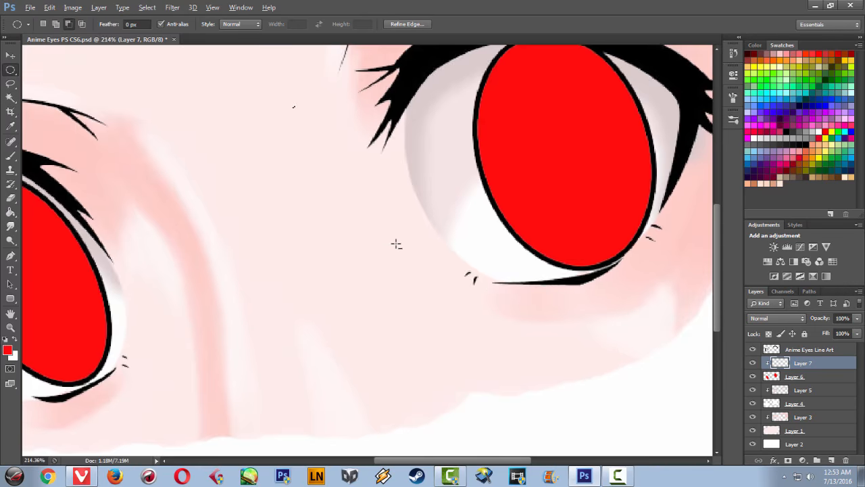
scroll(396, 243, up, 2)
scroll(396, 244, up, 1)
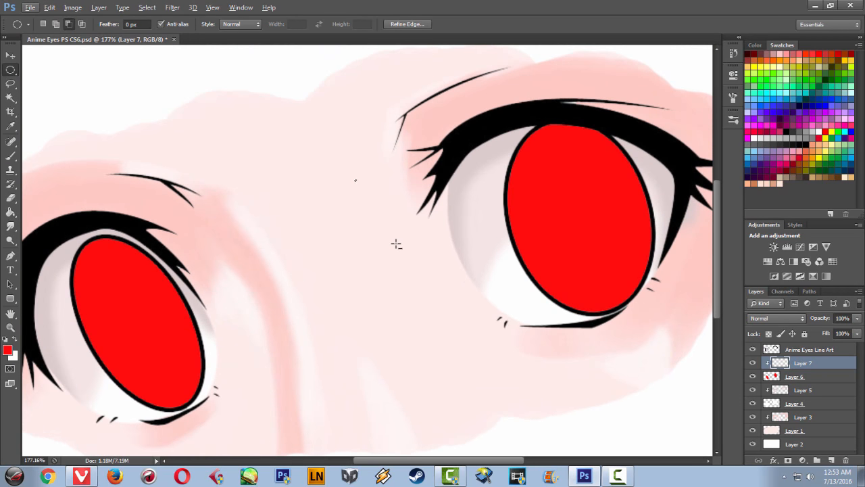
Set the foreground colour to dark red, 9d0d0d
scroll(397, 244, down, 1)
scroll(396, 244, up, 1)
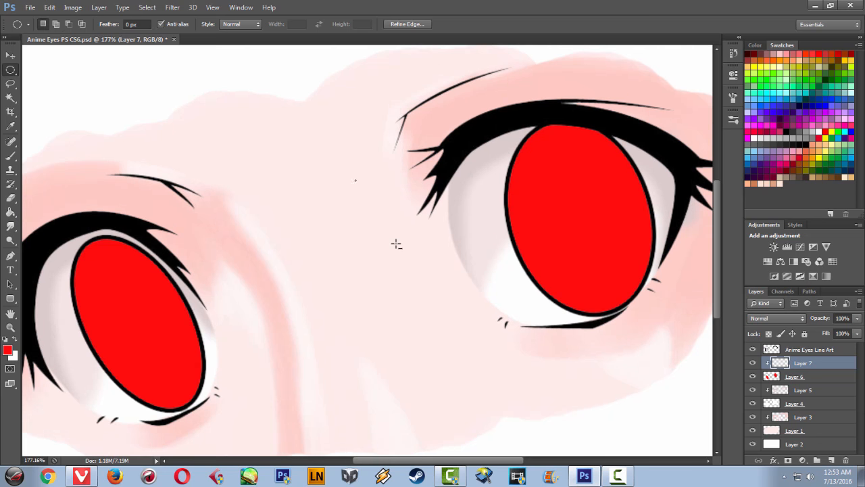
click(503, 167)
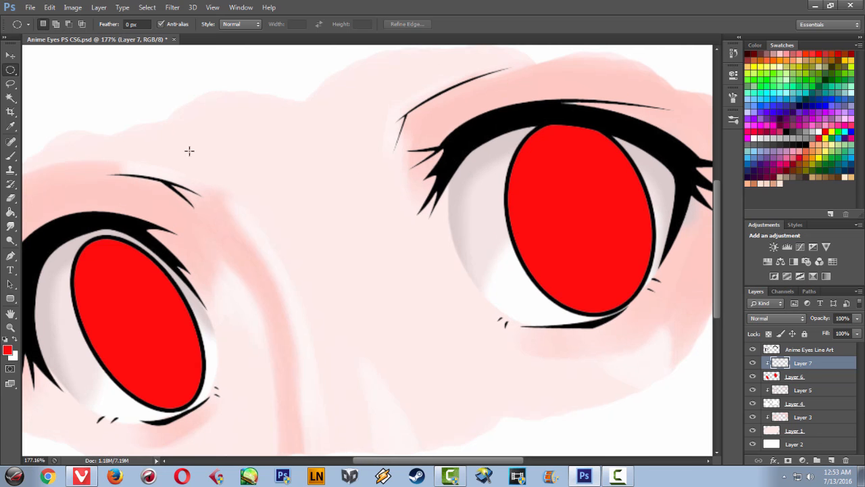
click(8, 351)
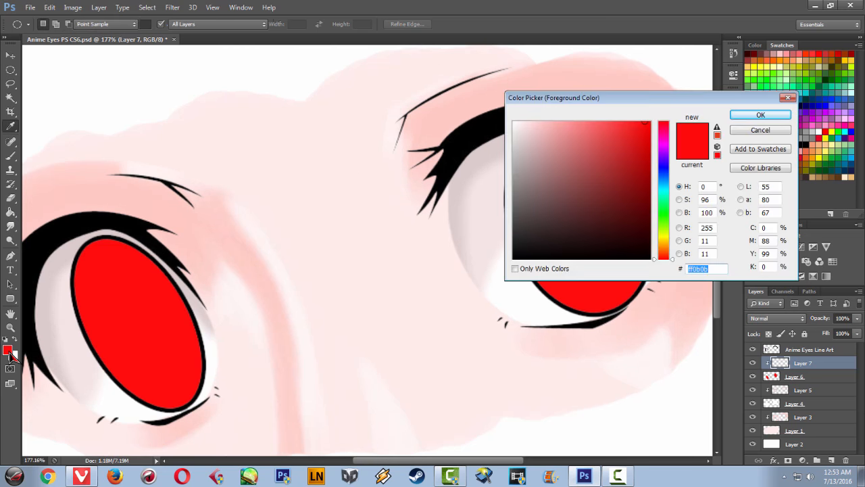
text(9c0c0c)
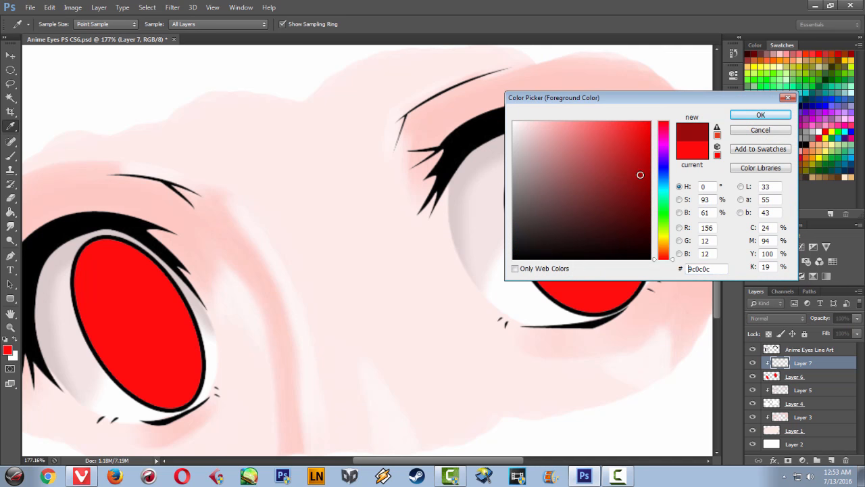
mouse_move(612, 175)
mouse_down()
mouse_move(612, 213)
mouse_move(643, 178)
mouse_up()
drag(637, 172, 639, 173)
click(760, 115)
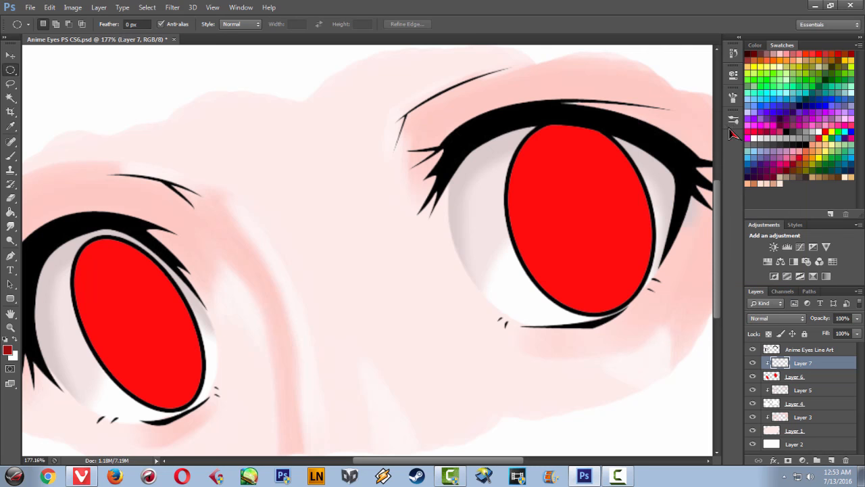
Activate the Brush tool with the hard round preset whose stroke fades at both ends, at 36 px
click(734, 120)
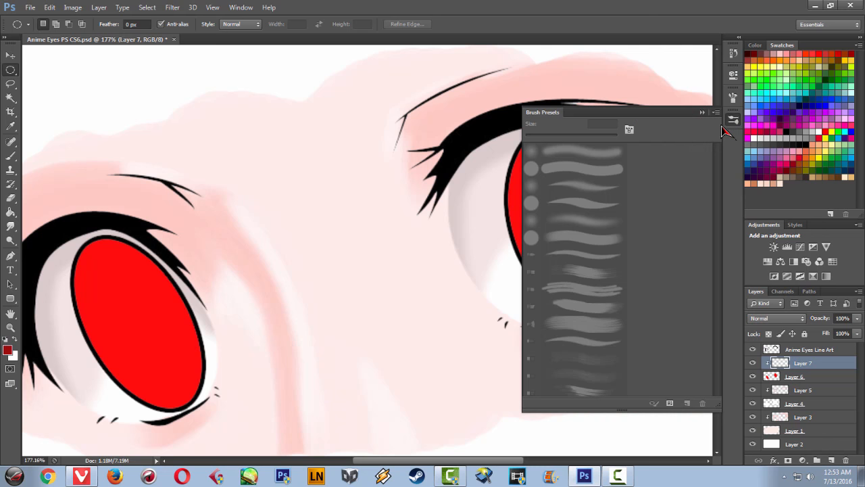
key(b)
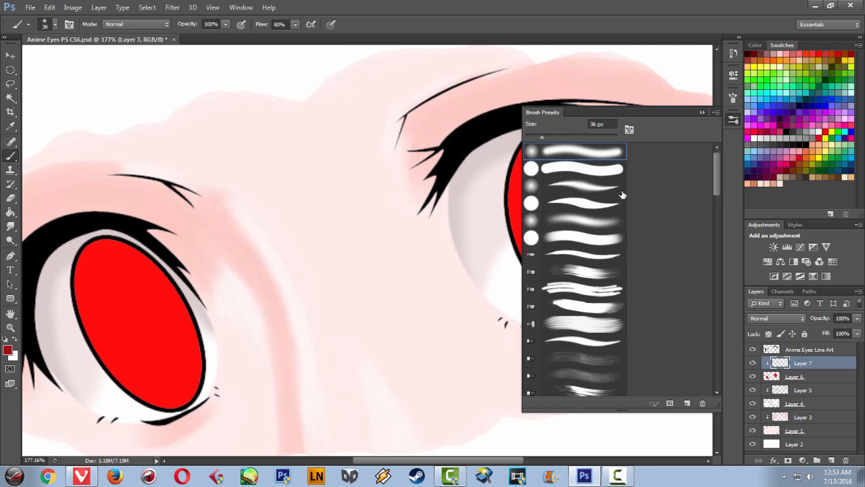
click(575, 241)
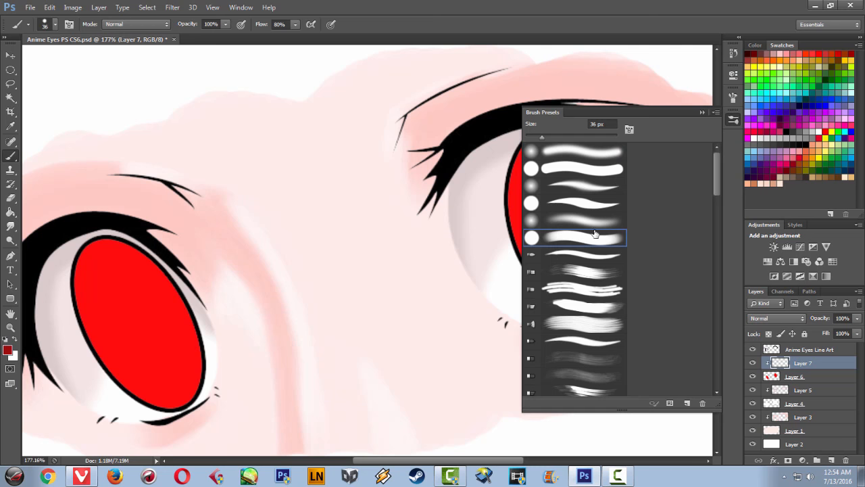
click(702, 113)
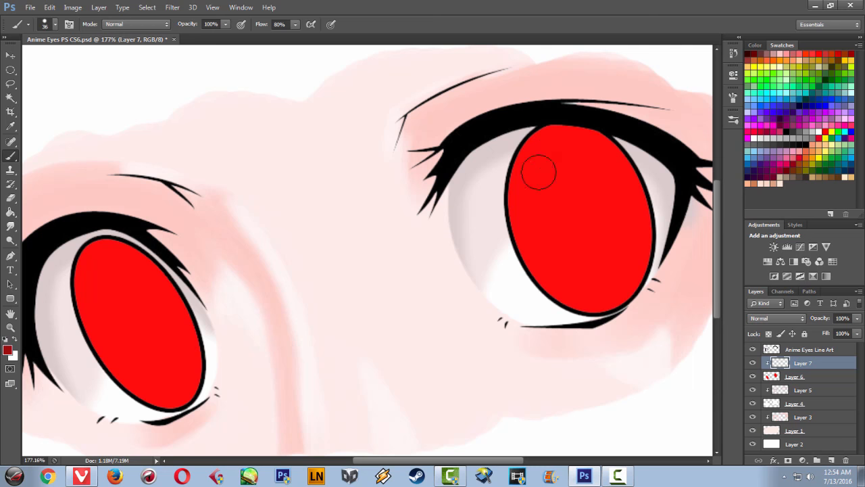
Shade the right eye's iris dark red on the clipped layer, leaving a bright red crescent along its lower part
drag(534, 139, 522, 237)
key(ctrl+z)
scroll(537, 165, up, 1)
scroll(538, 166, down, 3)
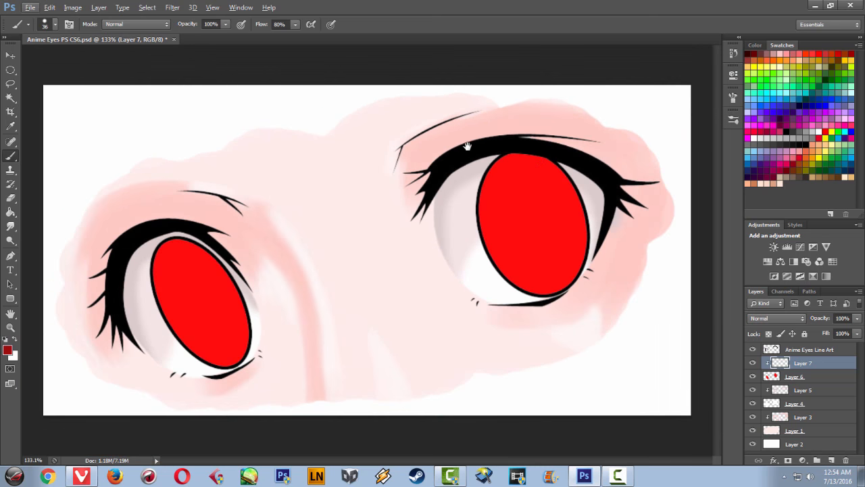
mouse_move(506, 147)
mouse_down()
mouse_move(523, 311)
mouse_move(501, 148)
mouse_move(520, 308)
mouse_move(526, 290)
mouse_move(487, 215)
mouse_move(526, 155)
mouse_move(521, 164)
mouse_move(509, 147)
mouse_move(582, 268)
mouse_move(547, 156)
mouse_move(583, 213)
mouse_move(572, 287)
mouse_up()
mouse_move(498, 238)
mouse_down()
mouse_move(512, 288)
mouse_move(527, 294)
mouse_up()
mouse_move(510, 200)
mouse_down()
mouse_move(527, 175)
mouse_move(512, 164)
mouse_move(543, 216)
mouse_move(533, 237)
mouse_move(512, 167)
mouse_move(513, 256)
mouse_move(596, 233)
mouse_move(531, 189)
mouse_up()
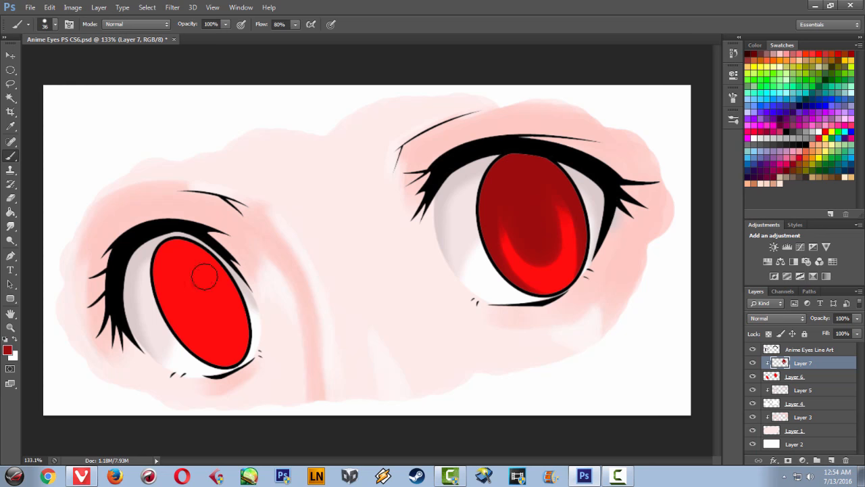
Shade the left eye's iris dark red in the same way, keeping a bright red crescent along its lower part
mouse_move(201, 303)
mouse_down()
mouse_move(175, 252)
mouse_move(217, 289)
mouse_up()
key(ctrl+z)
mouse_move(167, 314)
mouse_down()
mouse_move(250, 382)
mouse_move(169, 324)
mouse_move(212, 356)
mouse_up()
mouse_move(172, 330)
mouse_down()
mouse_move(213, 360)
mouse_move(237, 360)
mouse_up()
key(ctrl+z)
mouse_move(156, 326)
mouse_down()
mouse_move(219, 371)
mouse_move(239, 355)
mouse_up()
drag(240, 291, 256, 351)
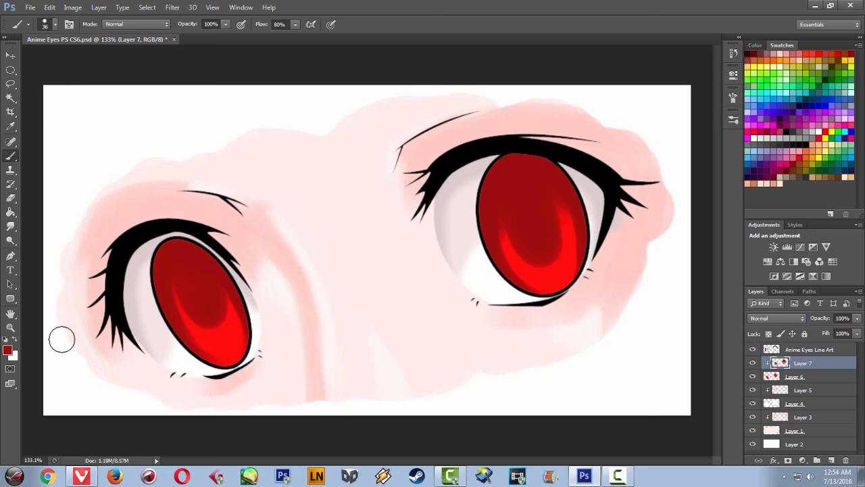
Paint a deeper red, 7a0a0a, over the upper and central part of both irises
click(10, 353)
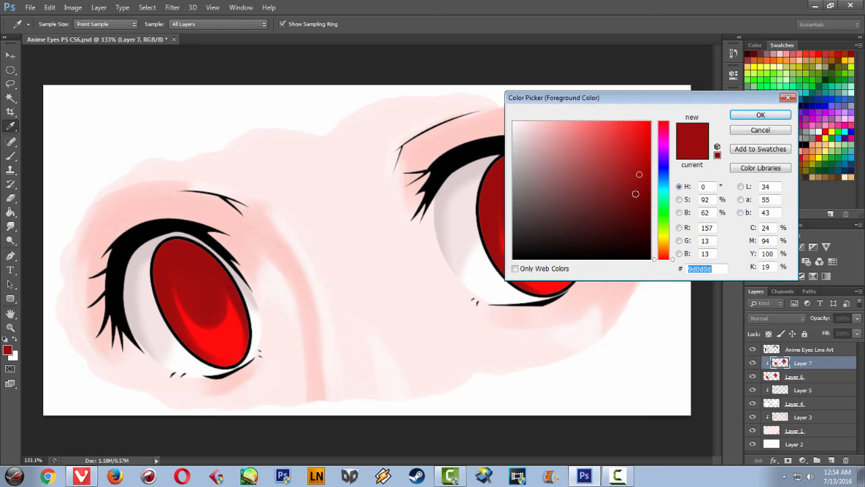
click(639, 193)
click(751, 117)
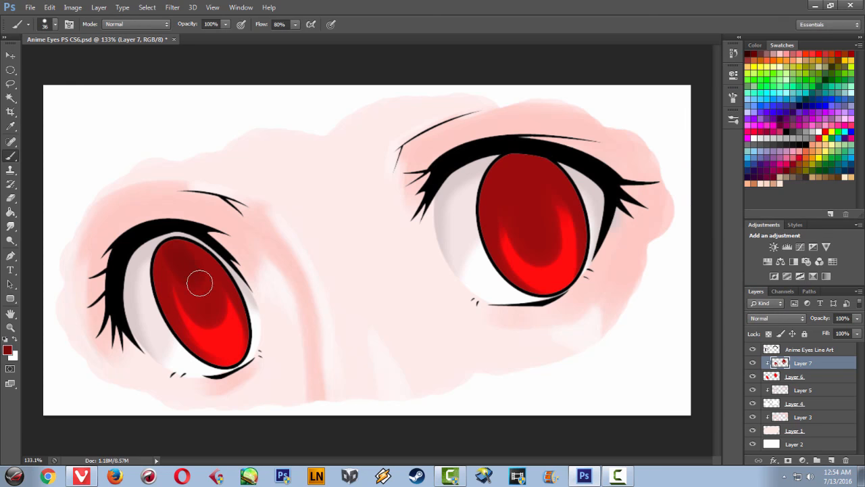
mouse_move(181, 258)
mouse_down()
mouse_move(202, 300)
mouse_move(178, 247)
mouse_move(186, 307)
mouse_up()
key(ctrl+z)
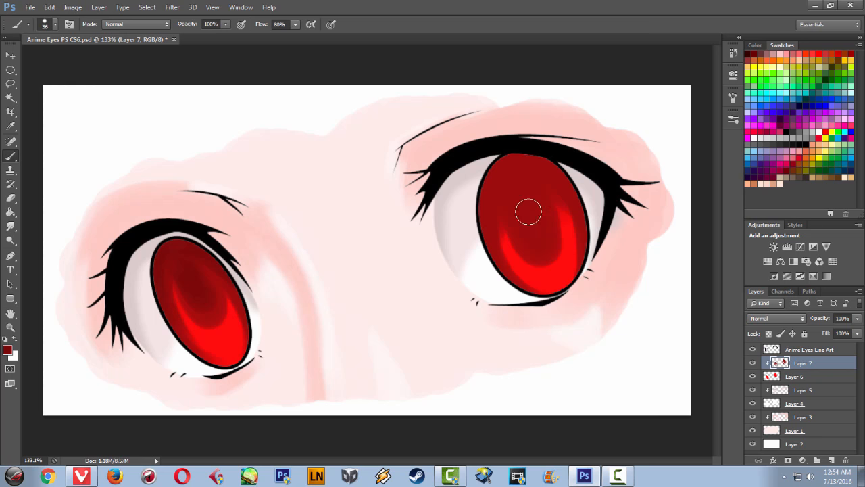
drag(507, 160, 521, 203)
drag(508, 160, 526, 213)
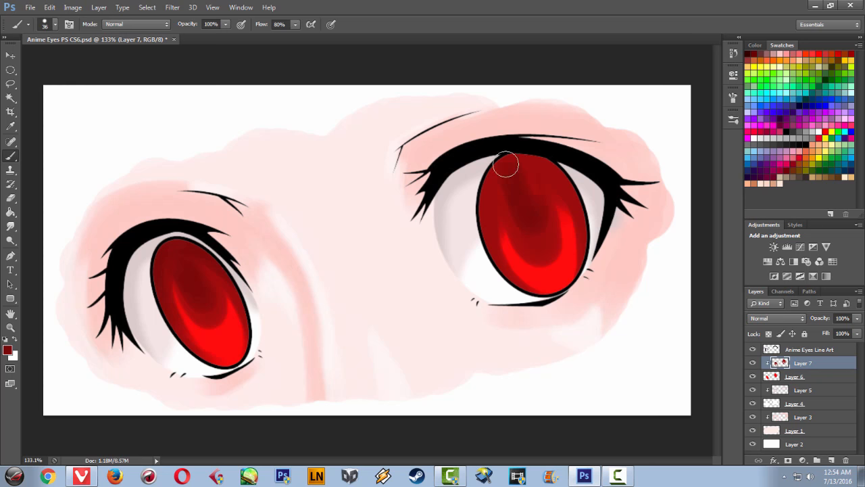
drag(508, 162, 501, 218)
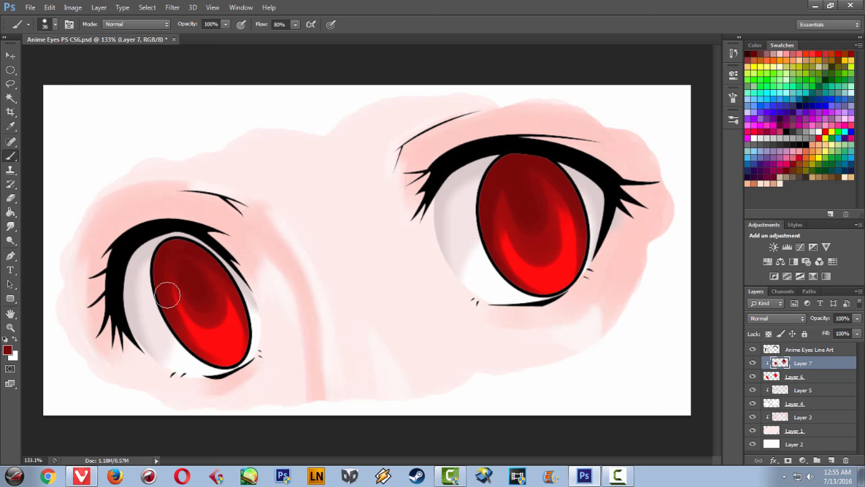
Set the foreground colour to very dark red, 4d0606
click(8, 351)
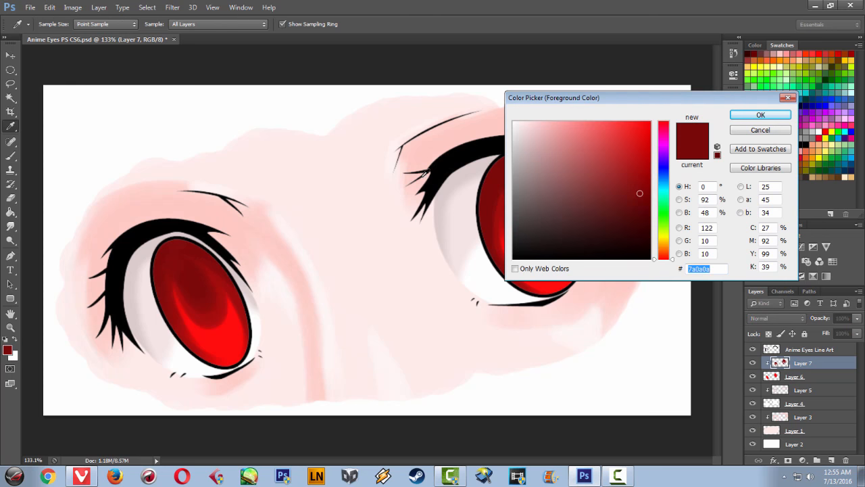
click(642, 216)
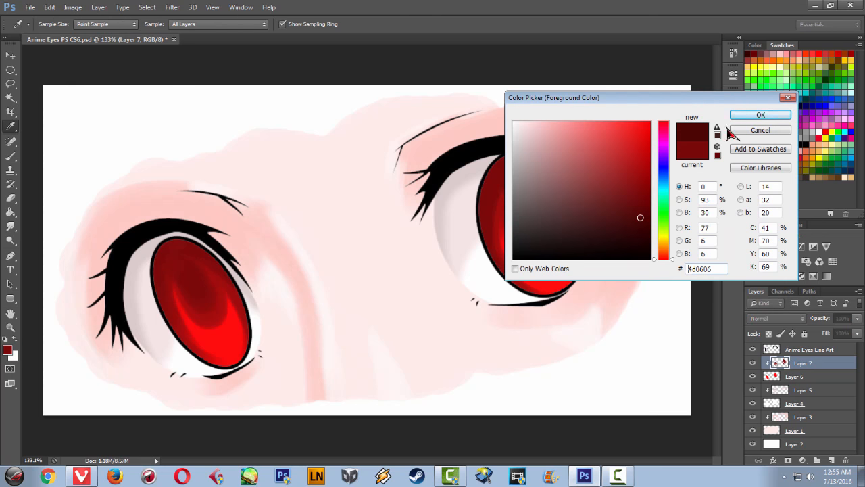
click(760, 115)
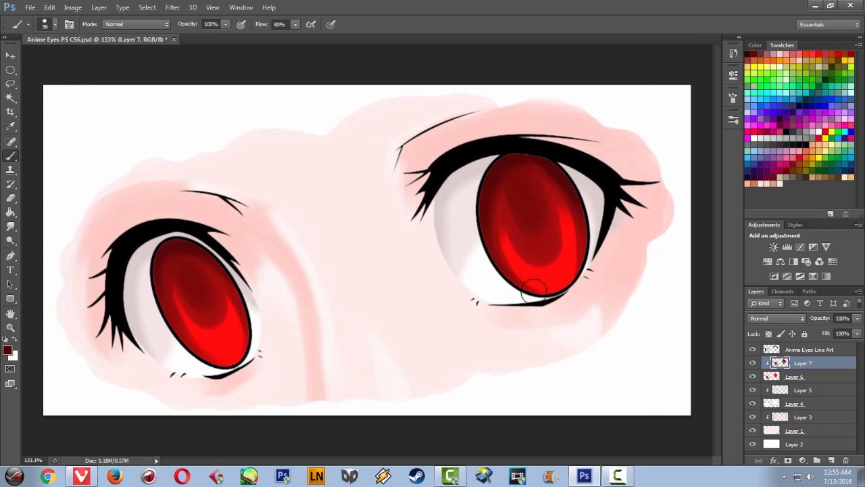
Paint a soft pale pink highlight, fff1f1, at the bottom of both irises
click(9, 350)
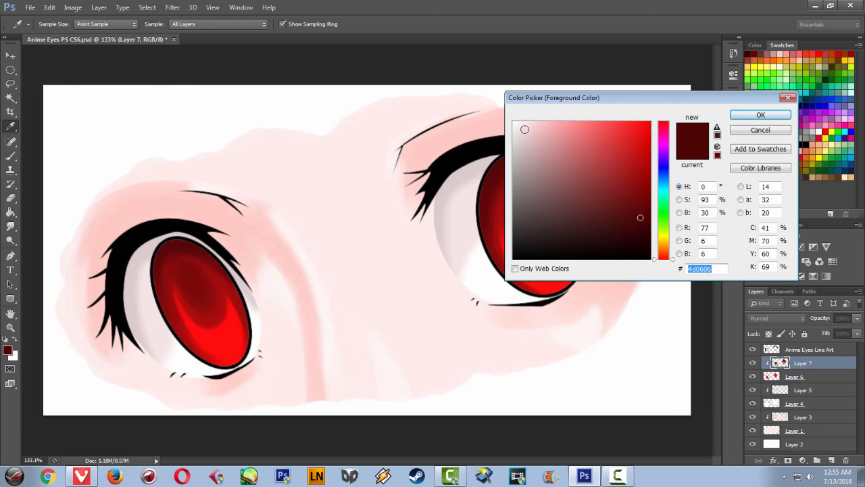
click(519, 121)
click(751, 117)
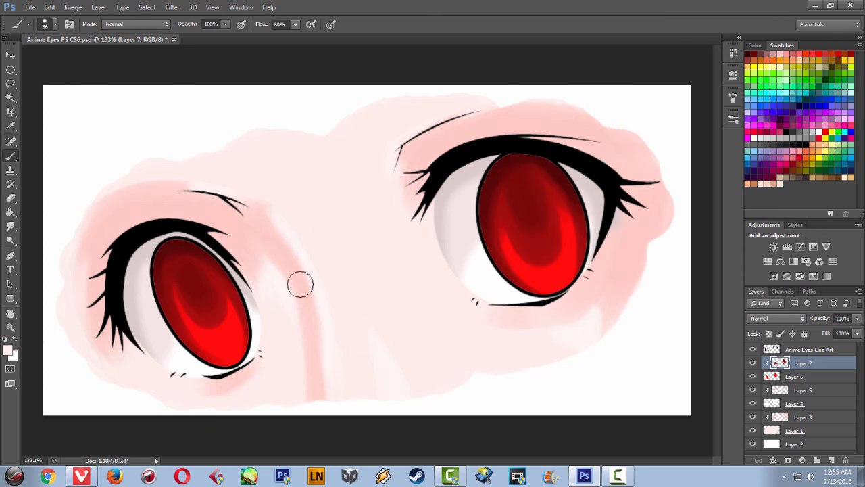
click(230, 350)
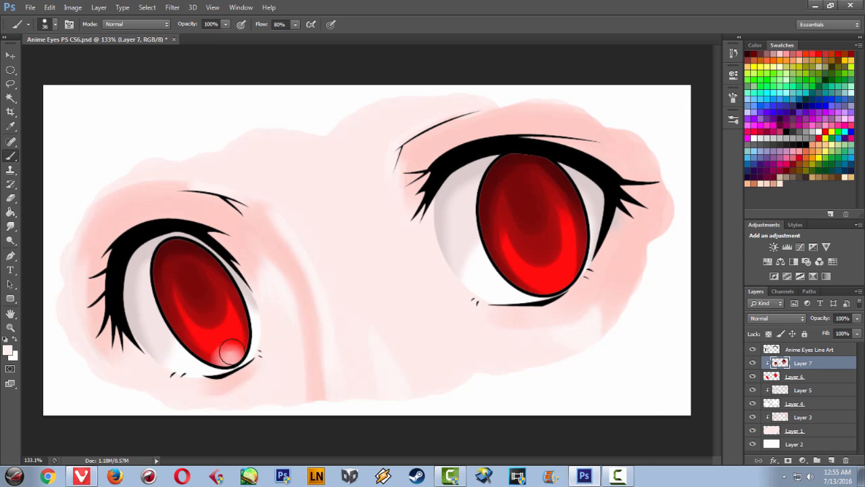
drag(234, 349, 229, 357)
key(ctrl+z)
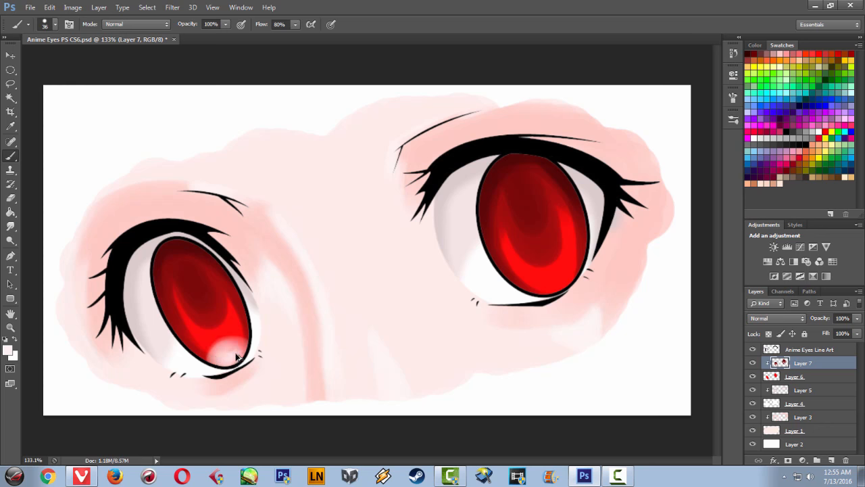
key(ctrl+z)
mouse_move(228, 351)
mouse_down()
mouse_move(221, 364)
mouse_move(242, 351)
mouse_up()
drag(554, 287, 556, 284)
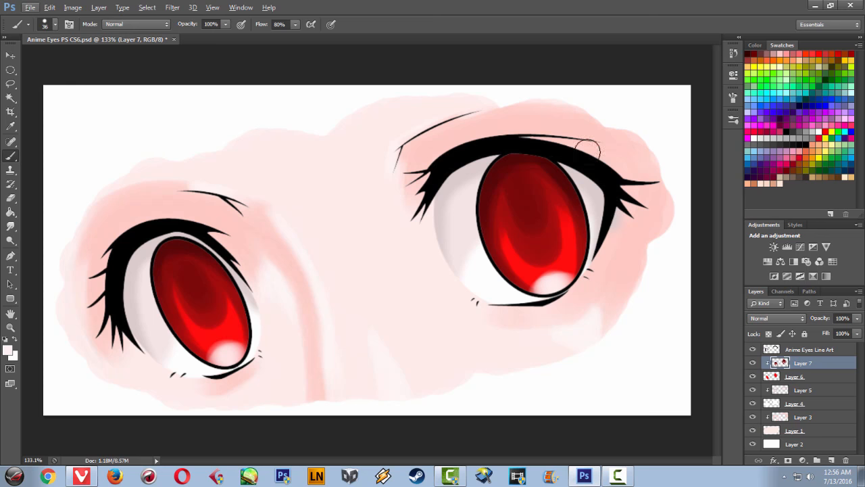
Set the foreground colour to near-black, 141414, and choose the solid hard round brush preset at 36 px
click(8, 351)
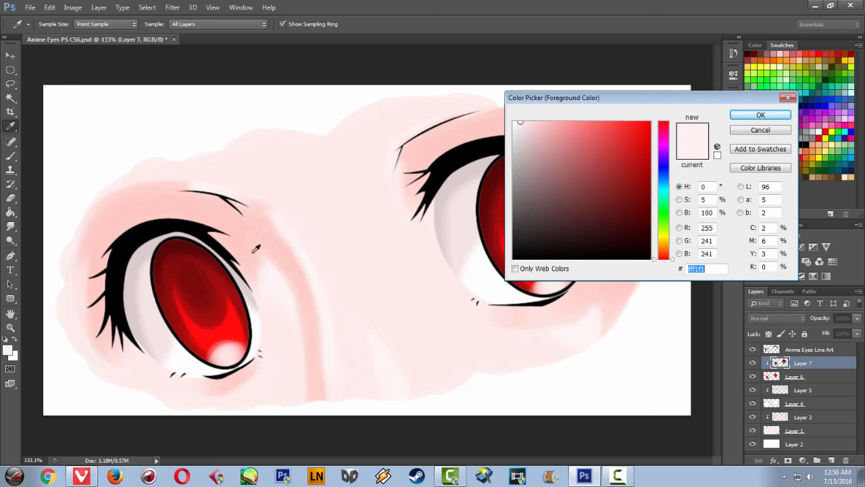
drag(513, 244, 510, 248)
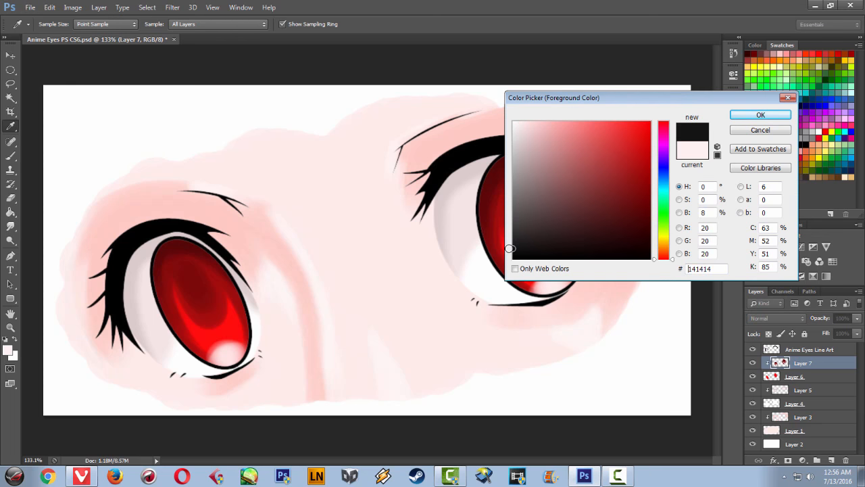
click(771, 116)
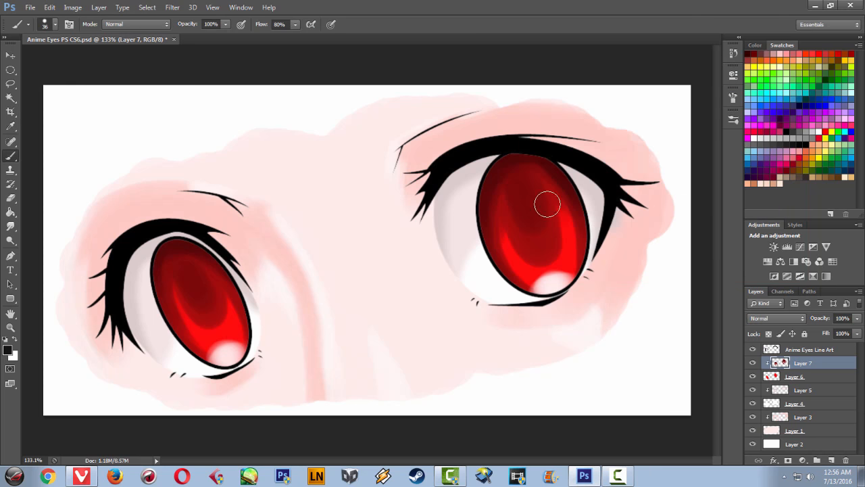
click(731, 131)
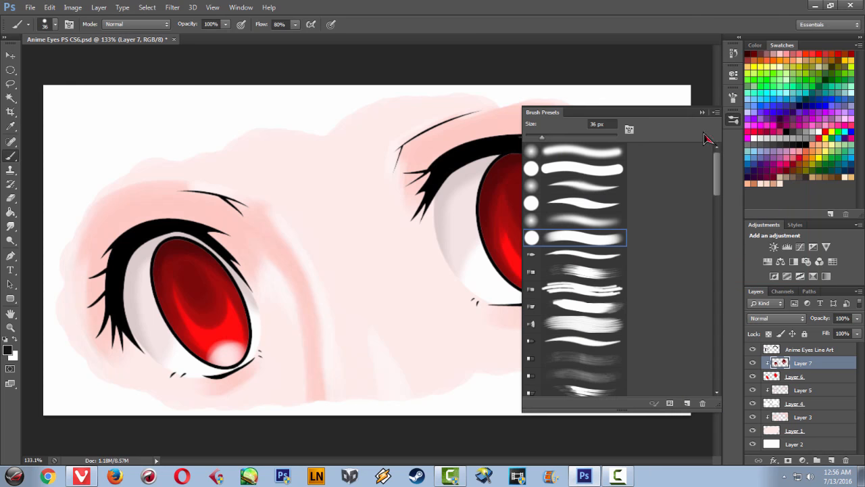
click(565, 171)
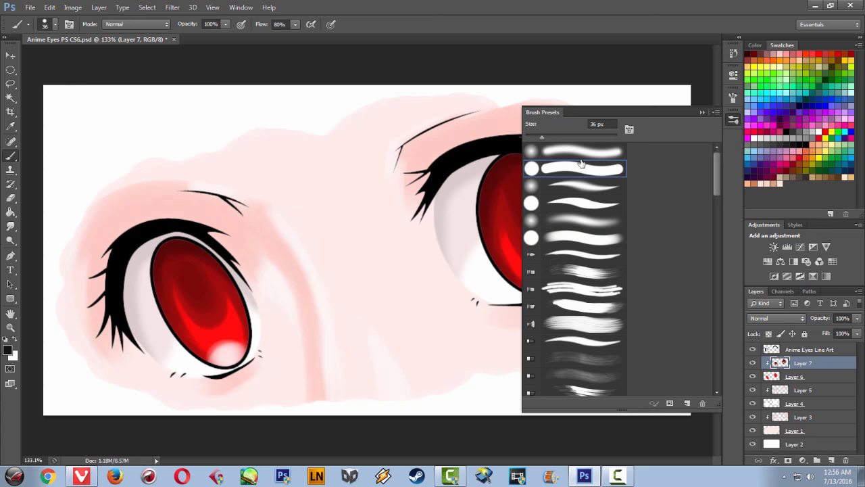
click(703, 113)
Try to paint a round near-black pupil in the centre of the right eye's iris
mouse_move(524, 209)
mouse_down()
mouse_move(557, 195)
mouse_move(543, 216)
mouse_move(528, 201)
mouse_up()
scroll(533, 174, up, 7)
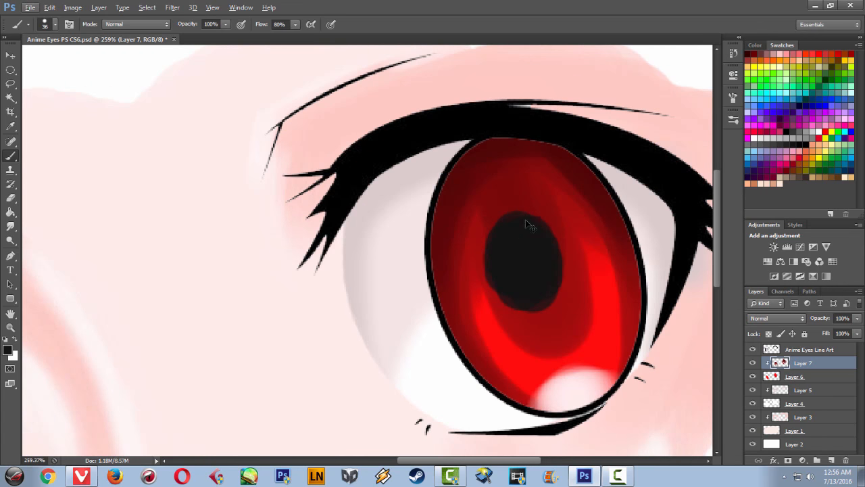
key(ctrl+alt+z)
mouse_move(520, 228)
mouse_down()
mouse_move(507, 254)
mouse_move(536, 275)
mouse_move(540, 248)
mouse_move(514, 240)
mouse_move(511, 271)
mouse_move(542, 276)
mouse_move(534, 246)
mouse_move(515, 270)
mouse_up()
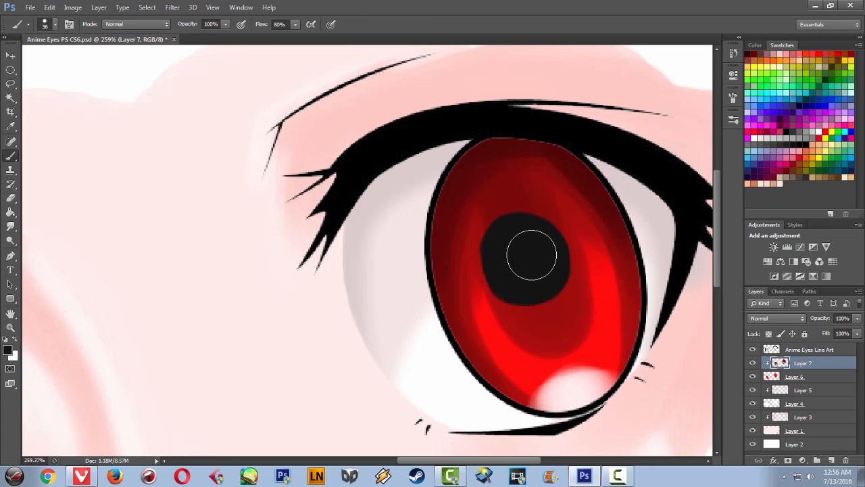
scroll(529, 273, up, 2)
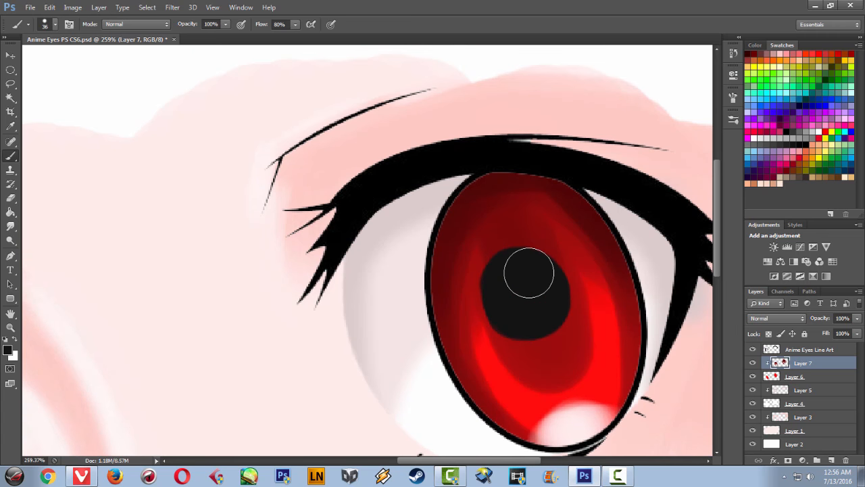
scroll(529, 272, up, 2)
scroll(530, 273, down, 9)
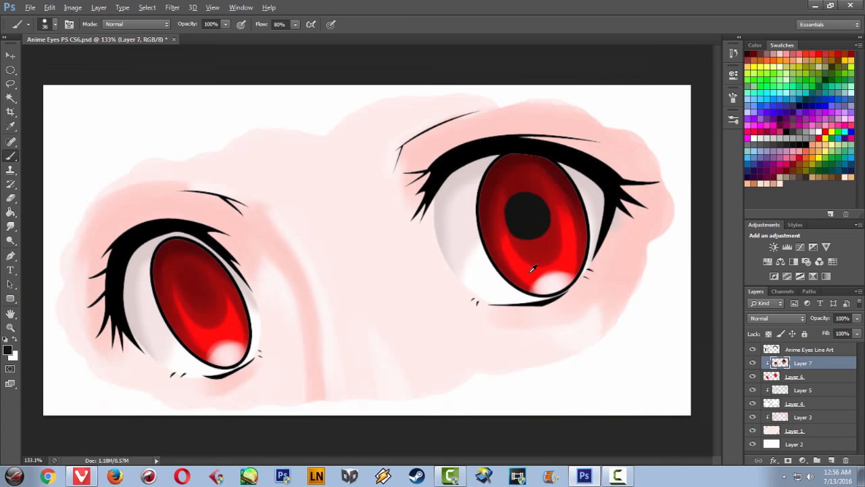
scroll(531, 272, up, 2)
scroll(532, 269, up, 2)
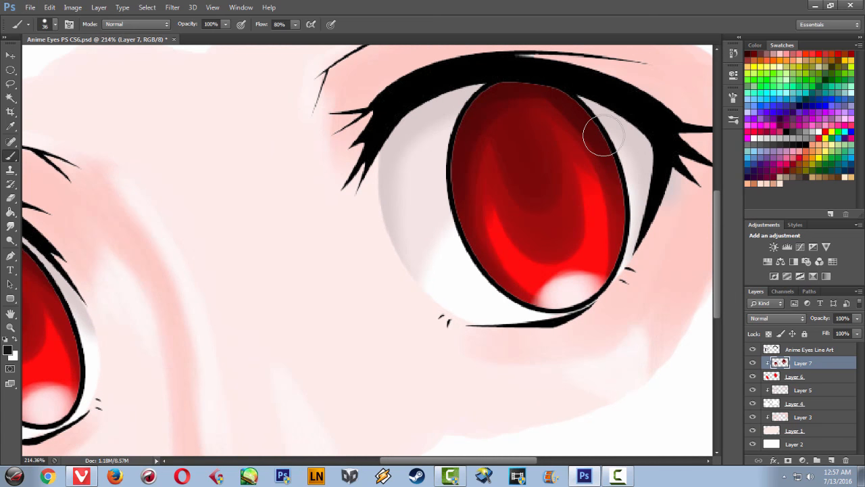
Add a new layer above Layer 7 and clip it to the iris layers below
key(ctrl+shift+n)
key(Return)
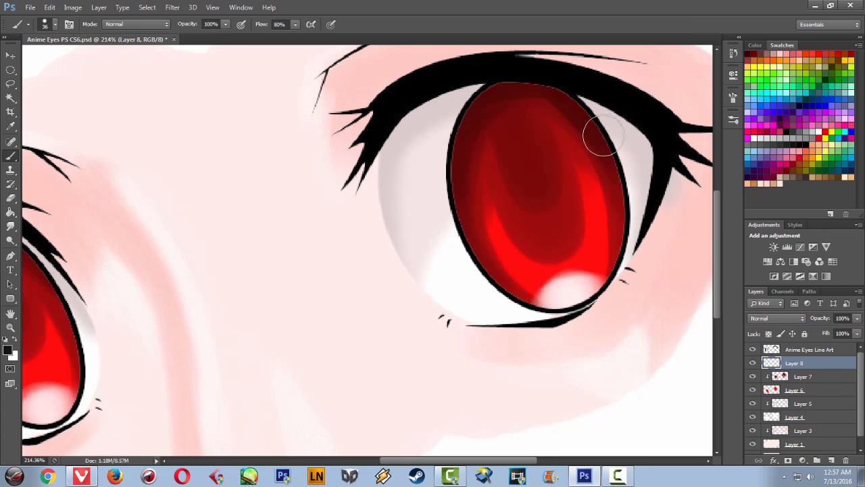
alt+click(787, 370)
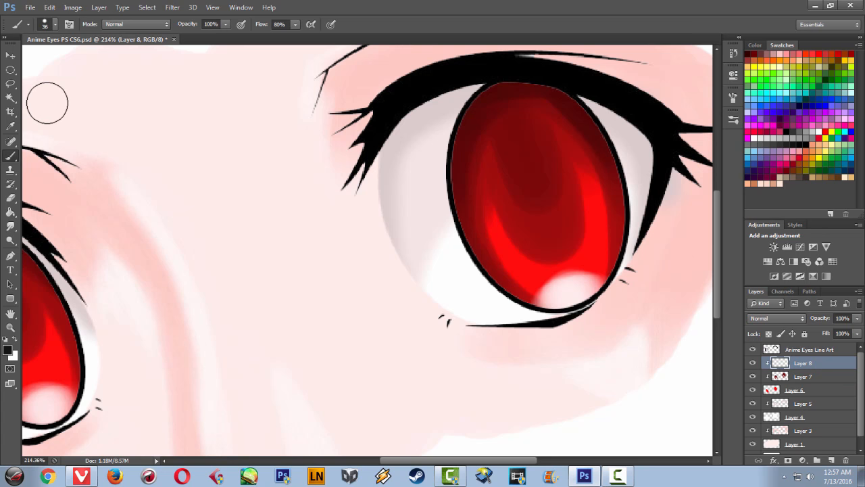
Make an upright elliptical selection inside the right eye's iris and set the foreground colour to dark grey, 1f1f1f
click(11, 72)
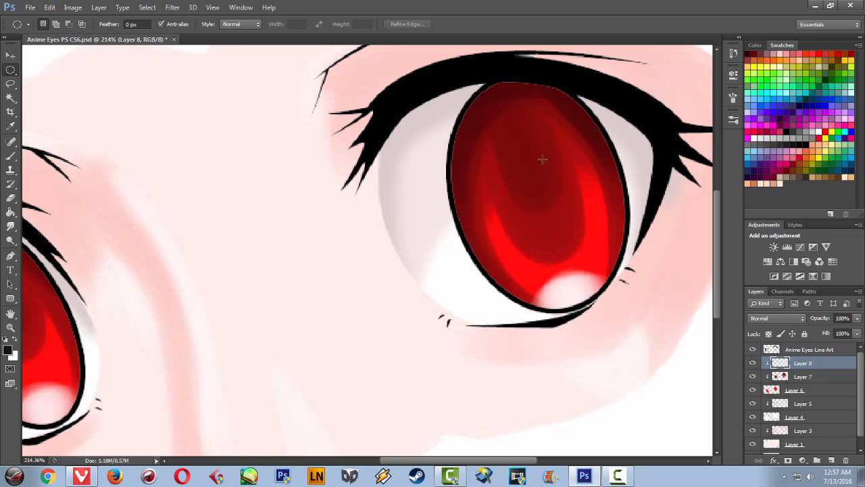
drag(544, 141, 489, 252)
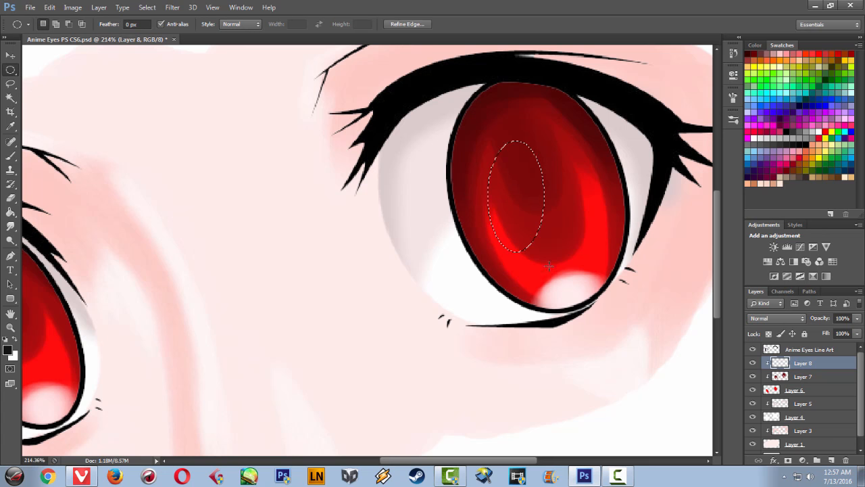
click(8, 349)
drag(515, 244, 514, 243)
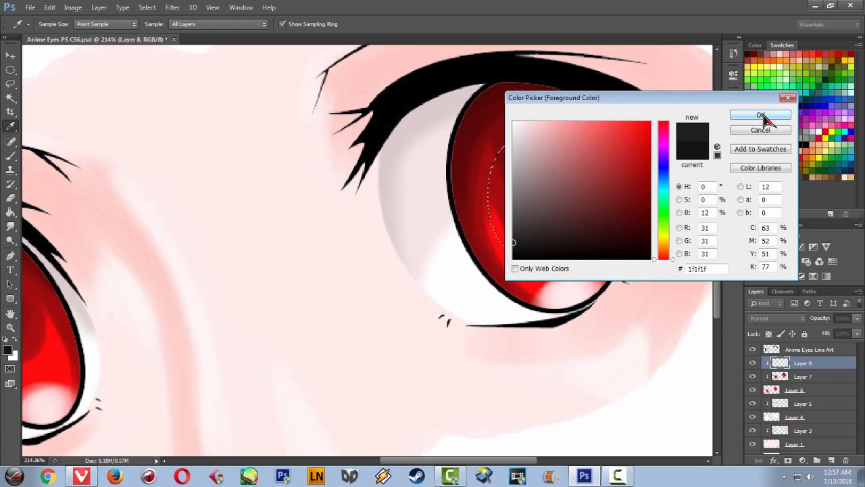
click(762, 115)
Fill the elliptical selection with the foreground colour in Normal mode at 100% opacity, then clear the selection
right_click(524, 225)
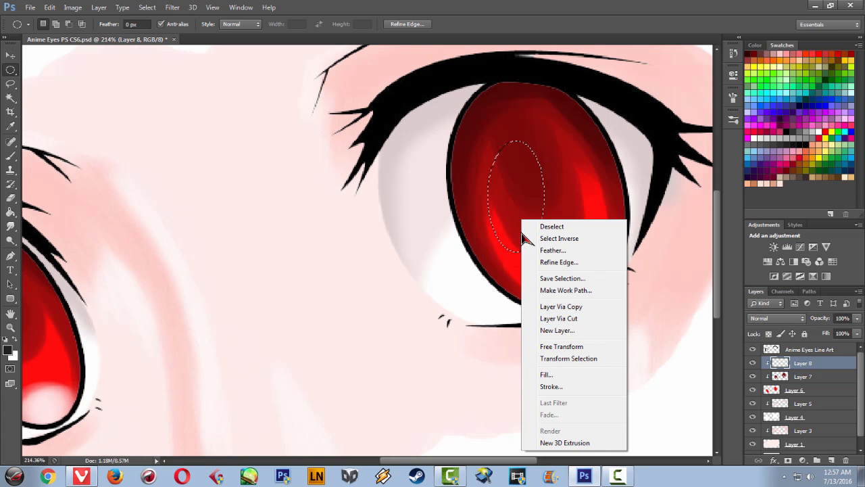
click(555, 376)
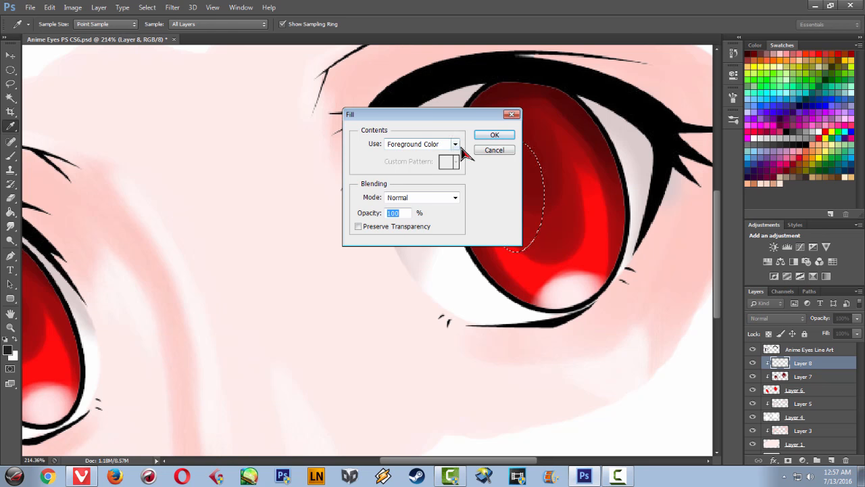
click(501, 139)
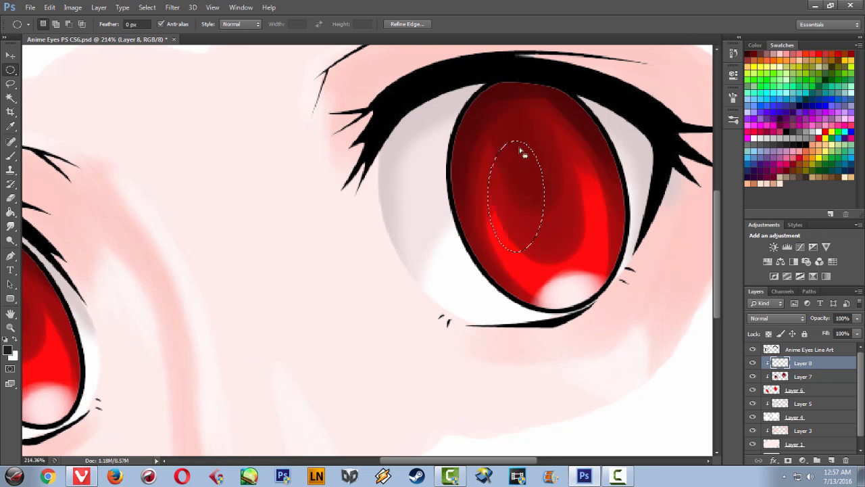
key(ctrl+0)
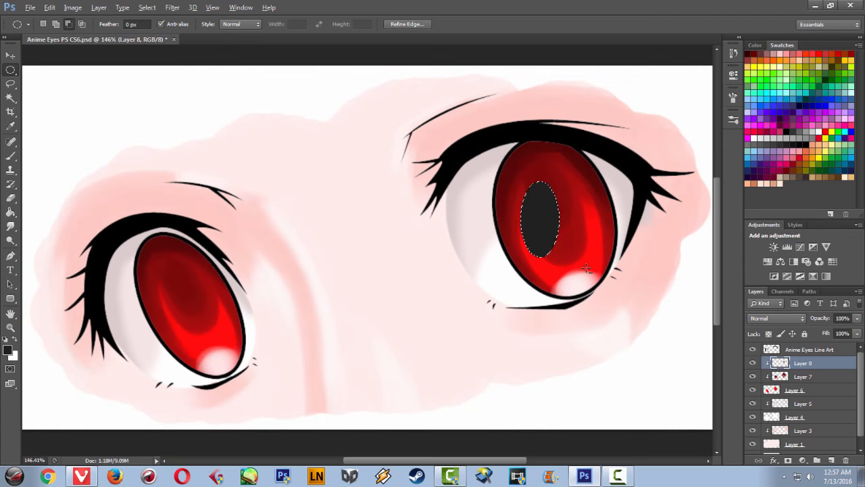
key(ctrl+d)
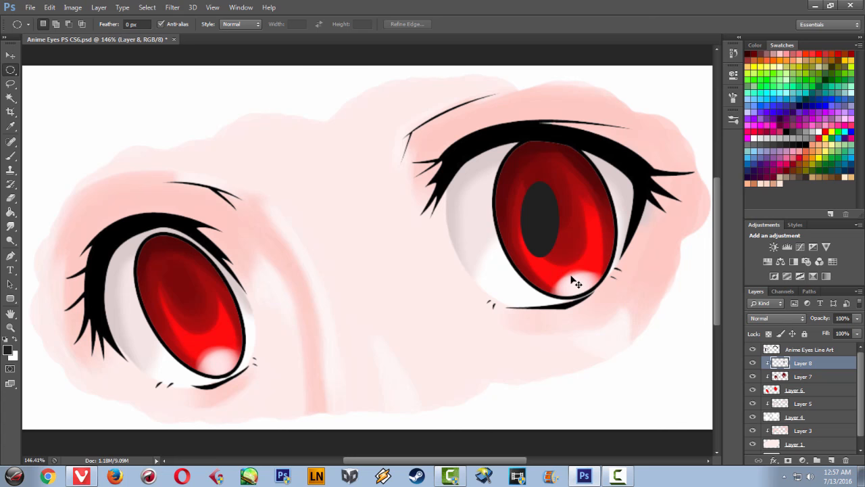
Rotate the right eye's pupil about 13° counter-clockwise and move it up and right to the centre of the iris
key(ctrl+t)
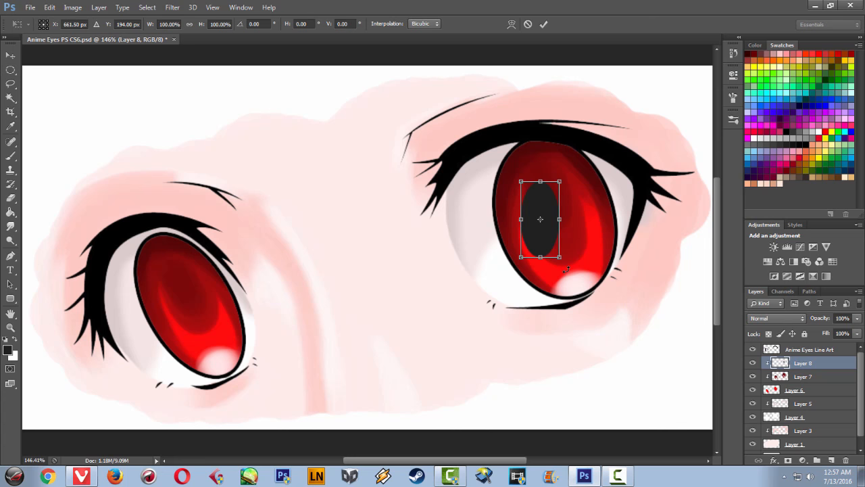
drag(566, 271, 578, 264)
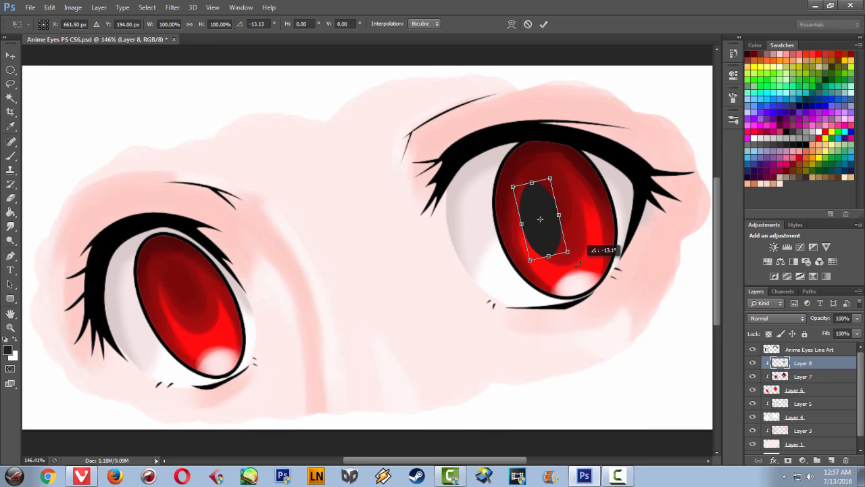
drag(543, 241, 555, 230)
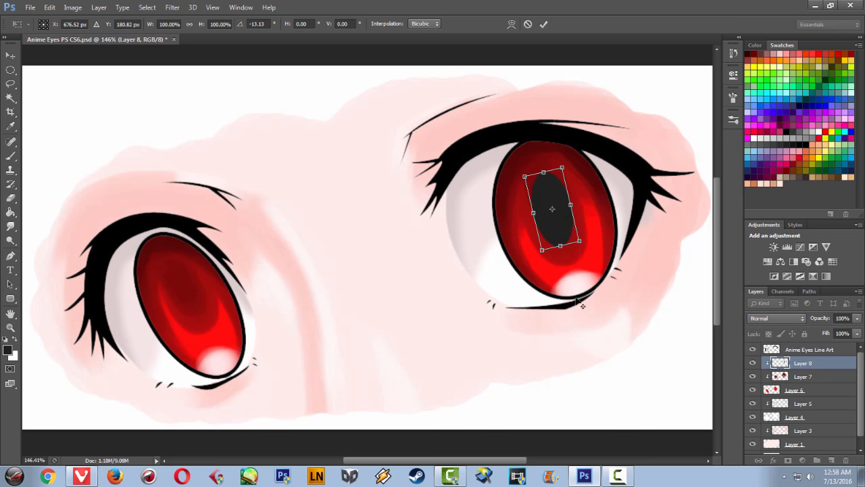
scroll(577, 299, down, 3)
key(alt+space)
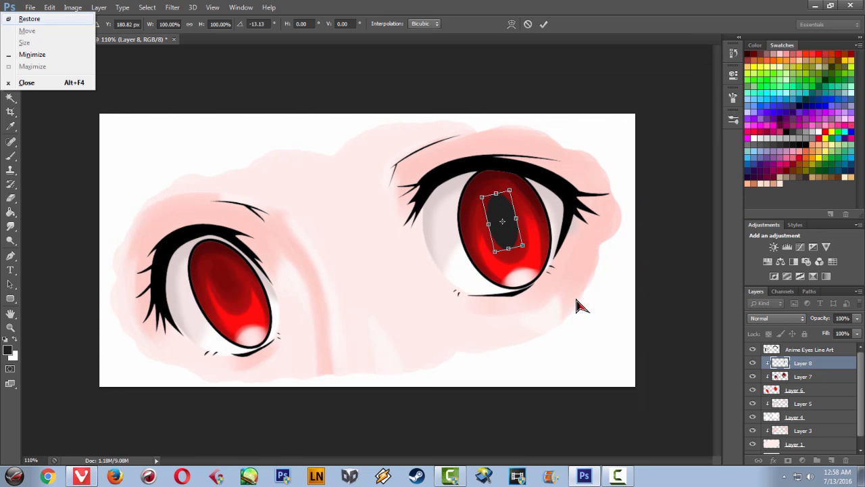
click(611, 32)
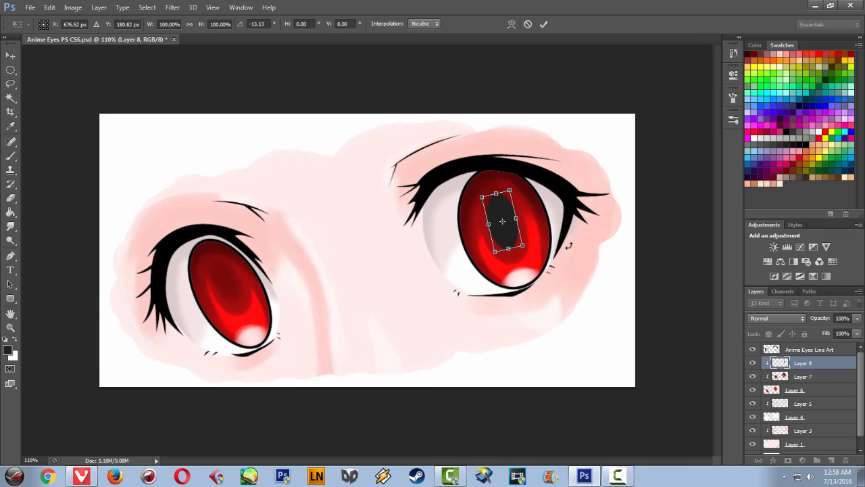
key(Return)
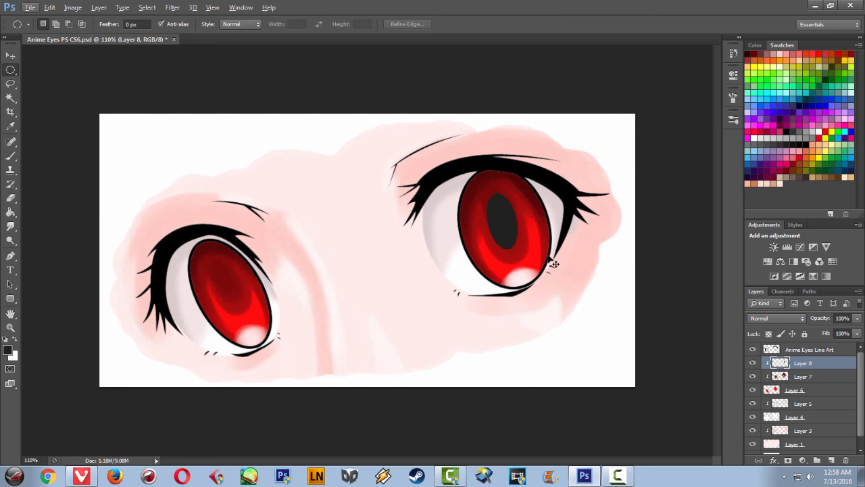
key(ctrl+t)
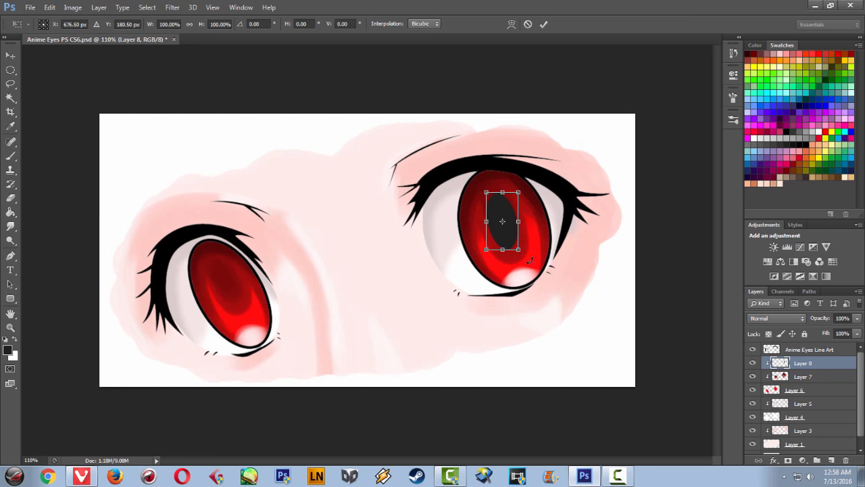
mouse_move(528, 263)
mouse_down()
mouse_move(521, 244)
mouse_move(528, 261)
mouse_up()
key(Return)
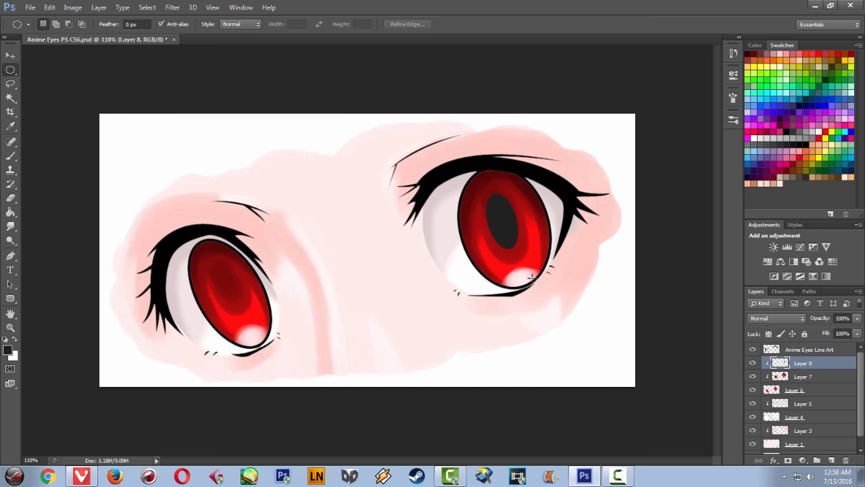
Duplicate the right eye's pupil layer and clip the copy to the iris layers below
scroll(532, 278, up, 2)
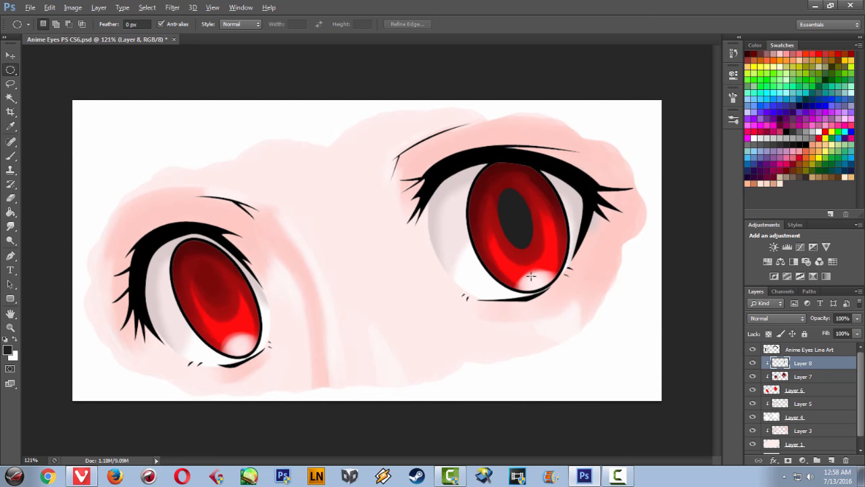
key(alt)
key(ctrl+j)
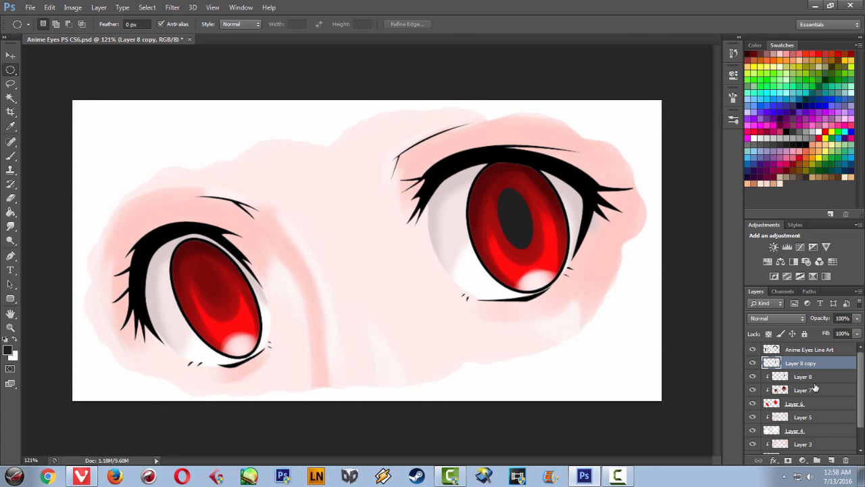
drag(800, 369, 802, 364)
alt+click(801, 369)
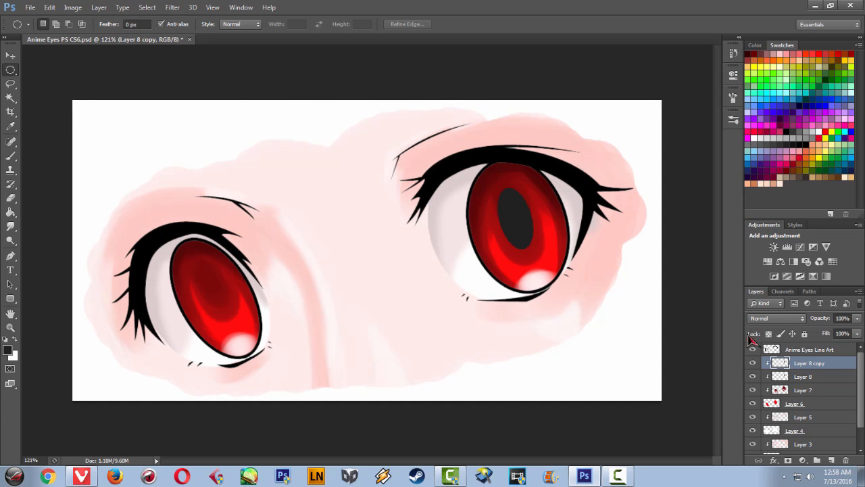
Move the copied pupil onto the left eye's iris and rotate it counter-clockwise to follow that iris's tilt
click(11, 56)
drag(514, 227, 207, 296)
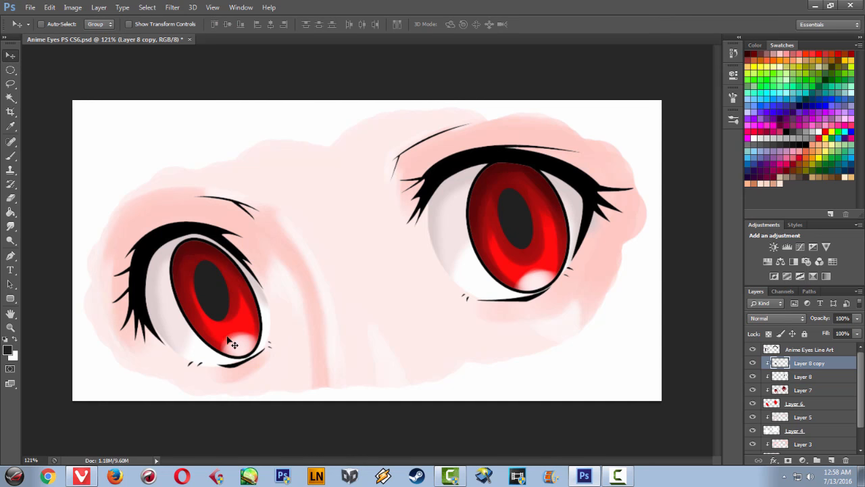
key(ctrl+t)
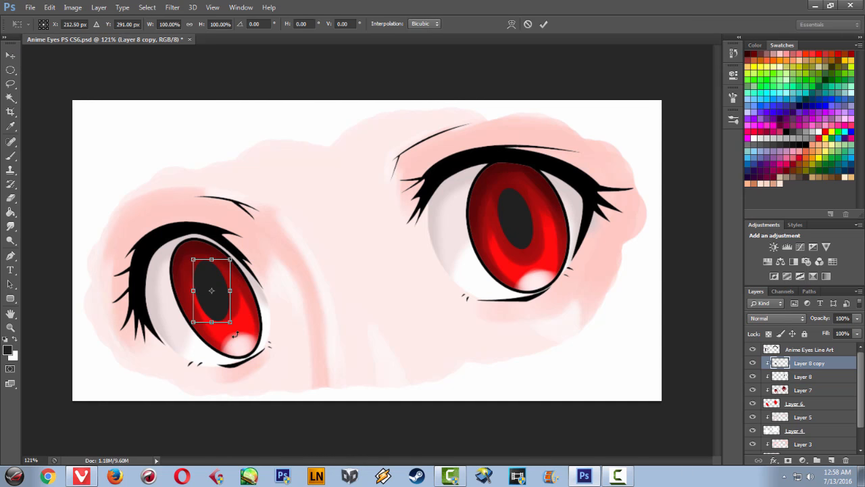
drag(233, 334, 220, 302)
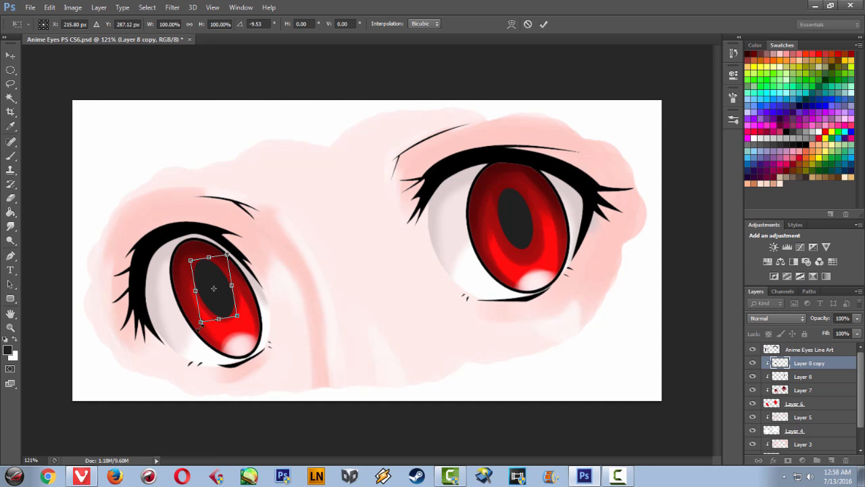
drag(200, 325, 239, 333)
key(Return)
drag(213, 298, 218, 301)
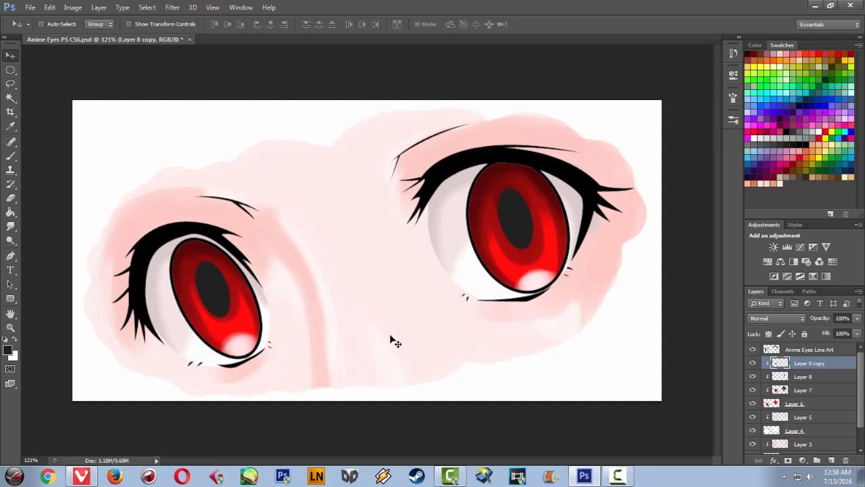
Nudge the left eye's pupil and the right eye's pupil on Layer 8 slightly down and right within their irises
scroll(390, 336, down, 5)
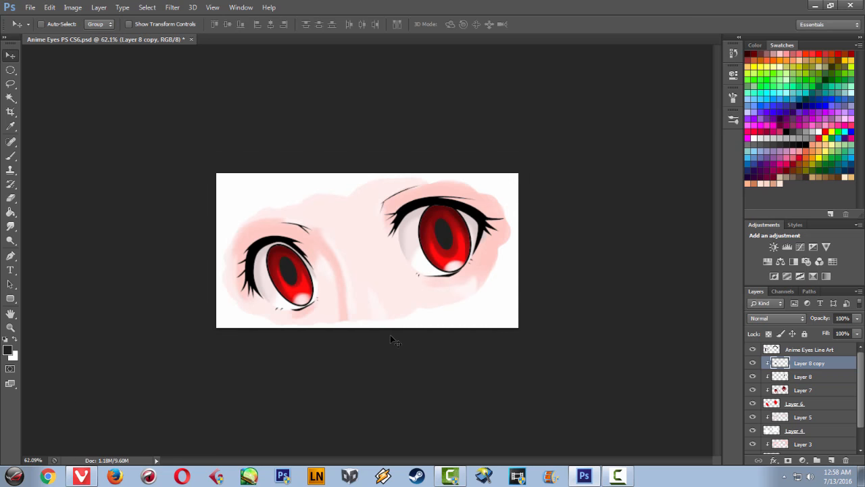
scroll(390, 336, up, 5)
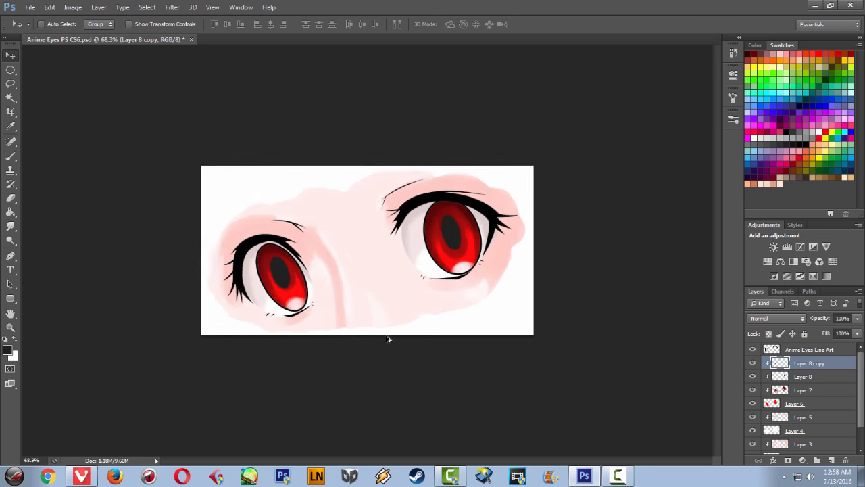
drag(229, 290, 230, 290)
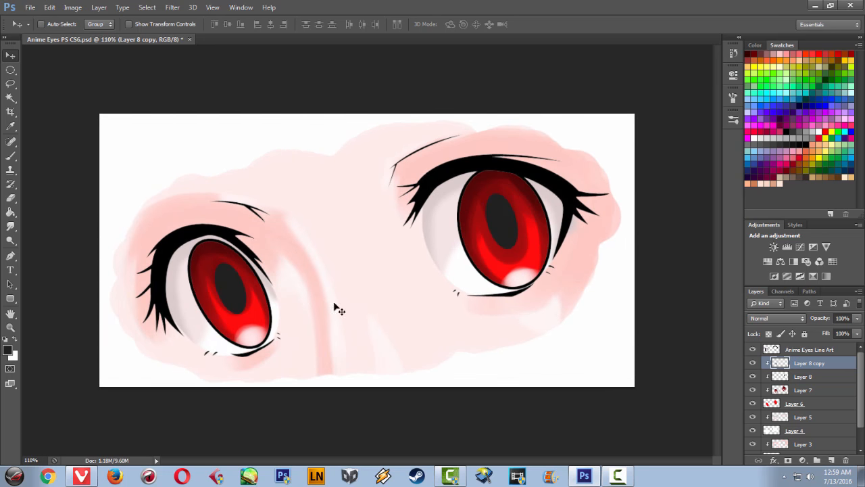
click(785, 377)
drag(502, 222, 504, 227)
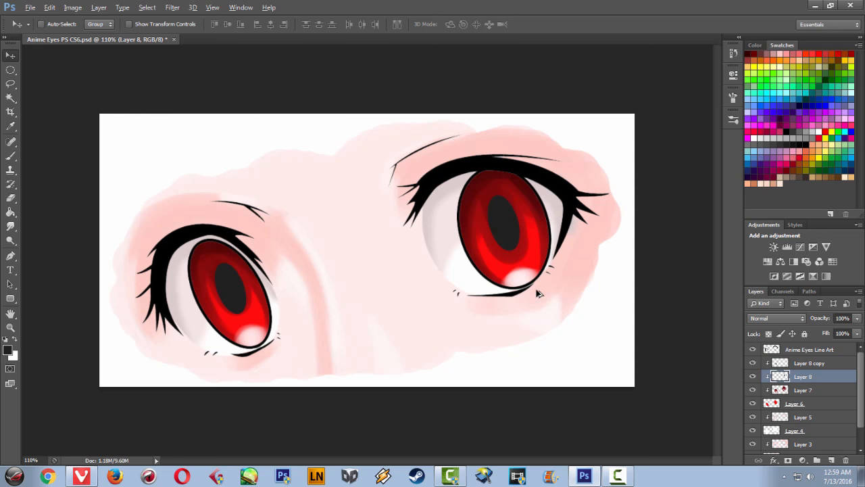
scroll(539, 293, down, 3)
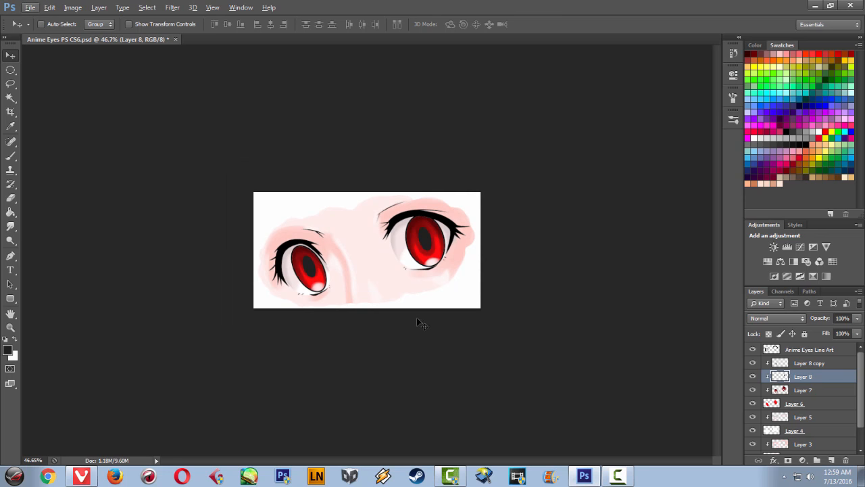
scroll(328, 309, up, 3)
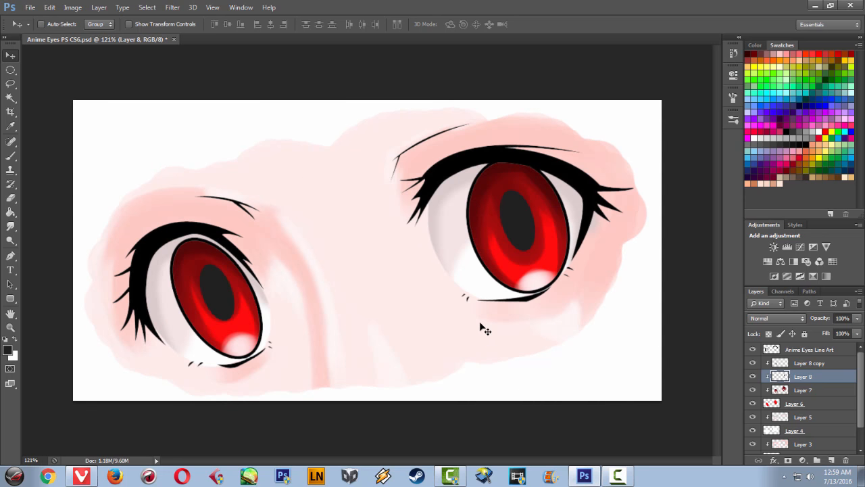
Add a new layer above the Anime Eyes Line Art layer and activate the Elliptical Marquee tool
click(775, 354)
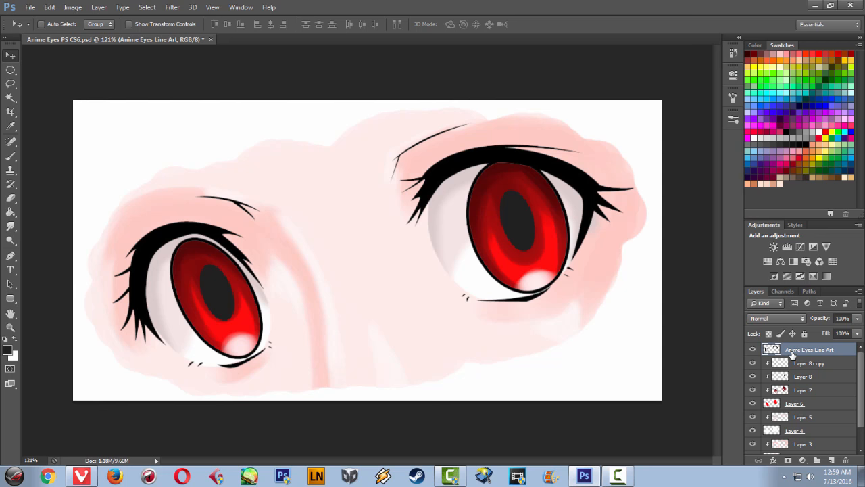
key(ctrl+shift+n)
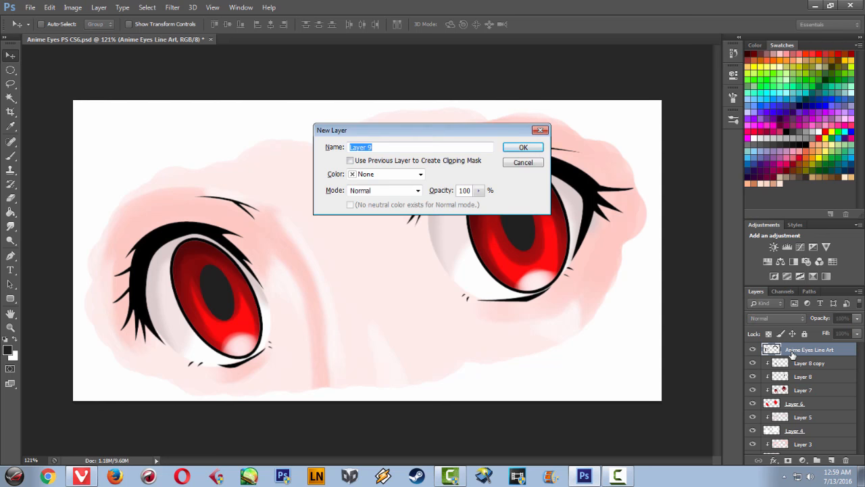
key(Return)
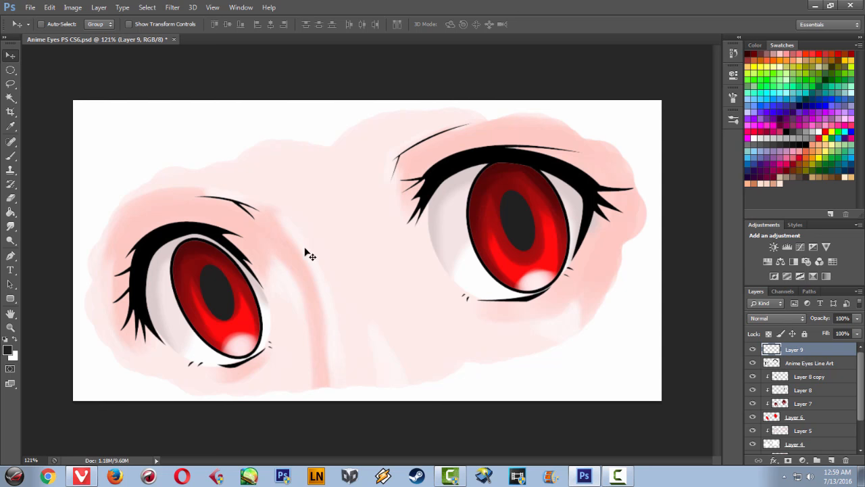
click(10, 70)
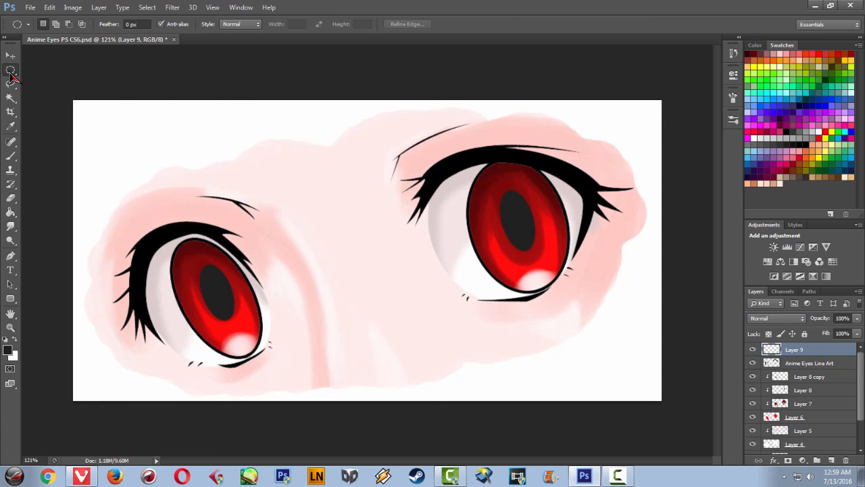
Keep the Elliptical Marquee tool active and set the foreground colour to white (#ffffff)
right_click(10, 73)
click(13, 71)
click(8, 349)
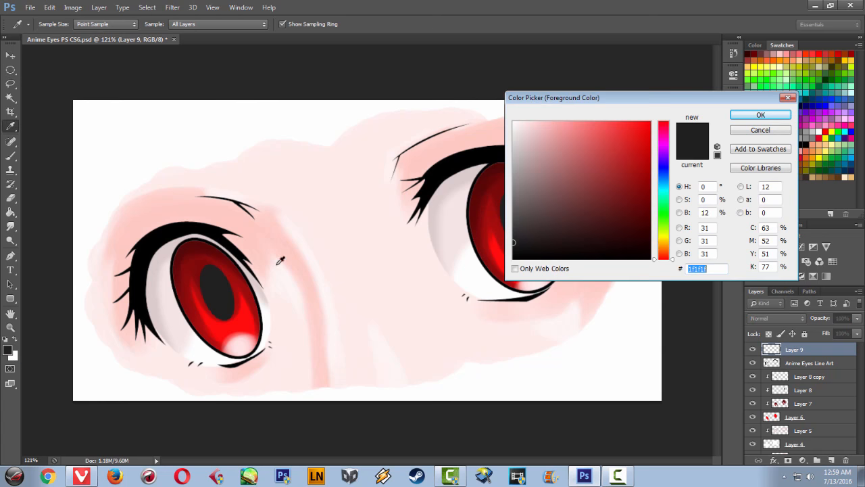
click(516, 126)
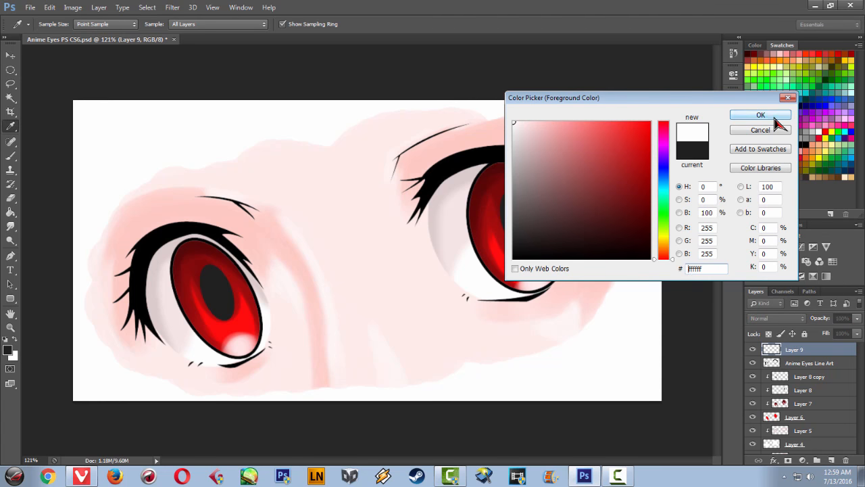
click(733, 116)
Fill a wide elliptical selection across the inner edge of the right eye's iris with the white foreground colour at 100% opacity, and deselect it
drag(503, 203, 444, 230)
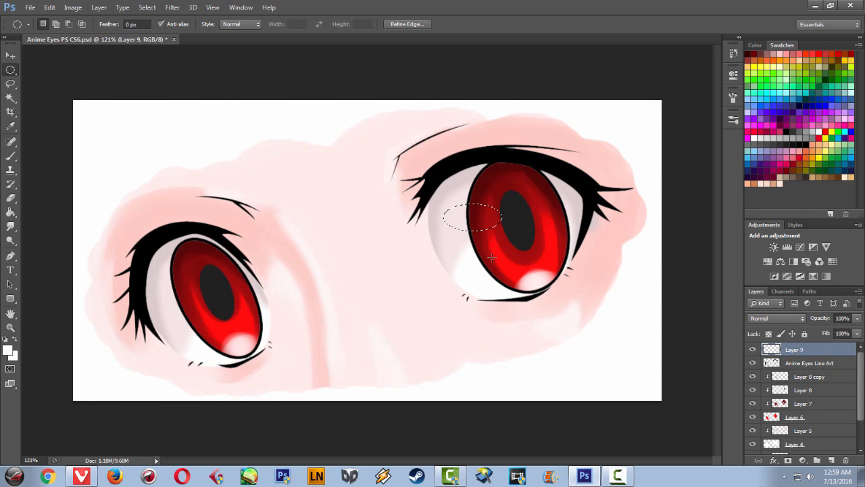
right_click(475, 217)
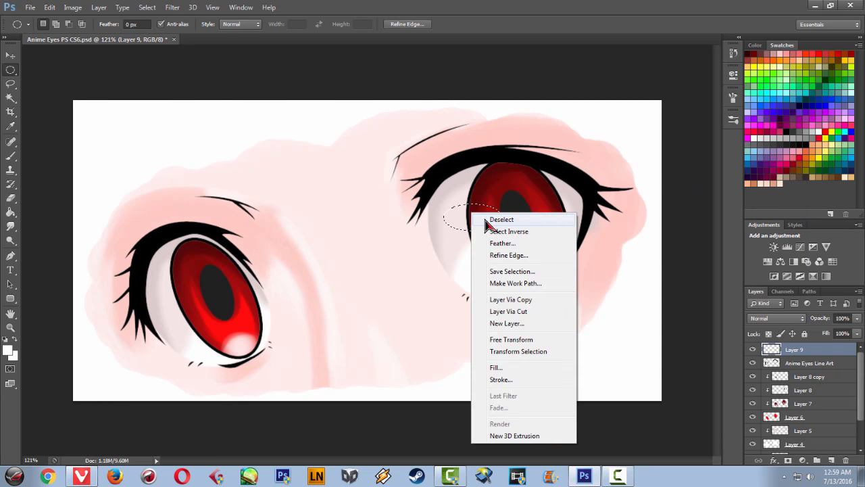
click(507, 370)
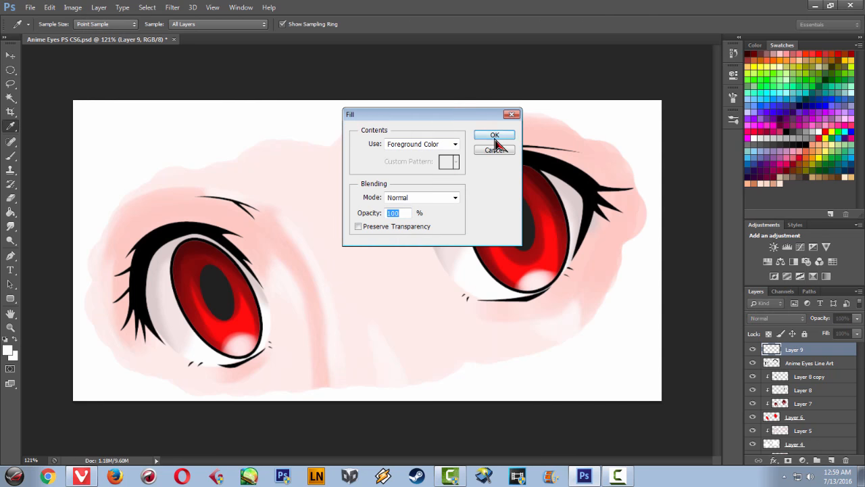
click(495, 136)
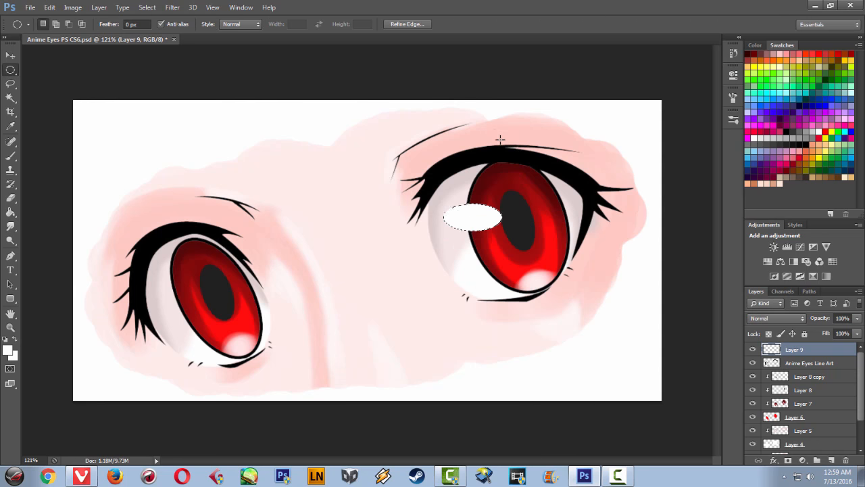
key(ctrl+d)
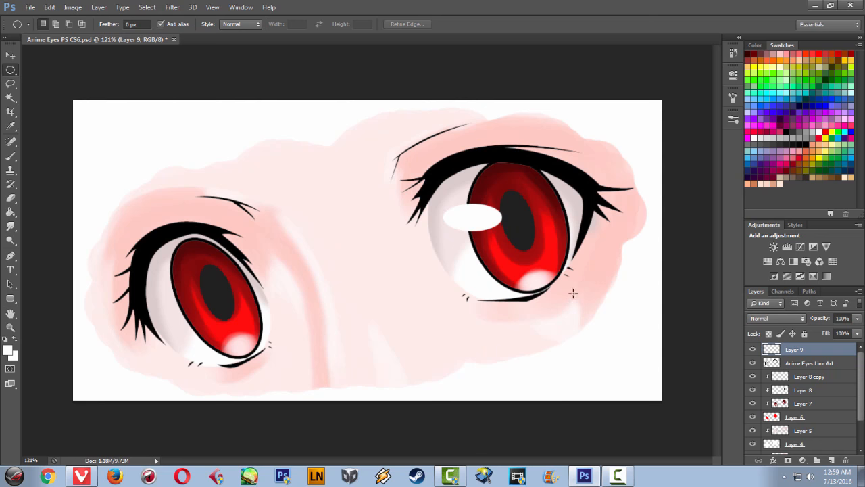
Rotate the white highlight ellipse on Layer 9 about 14° counter-clockwise
scroll(584, 318, up, 1)
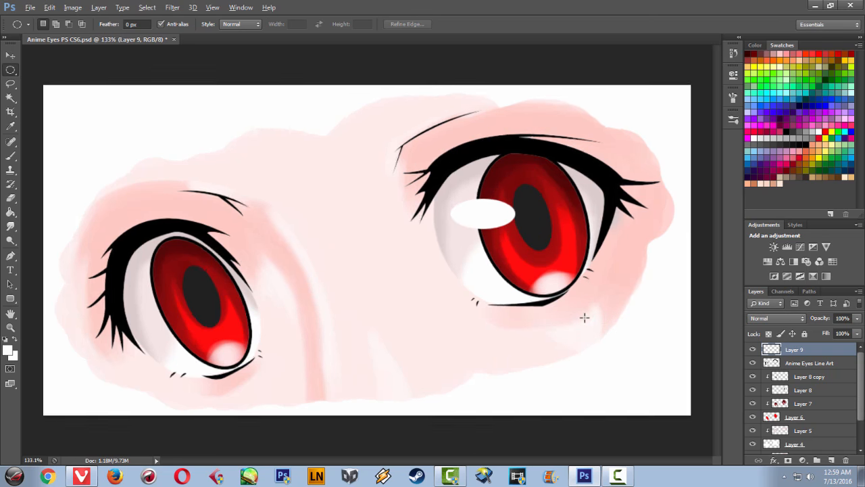
scroll(582, 319, down, 2)
key(ctrl+t)
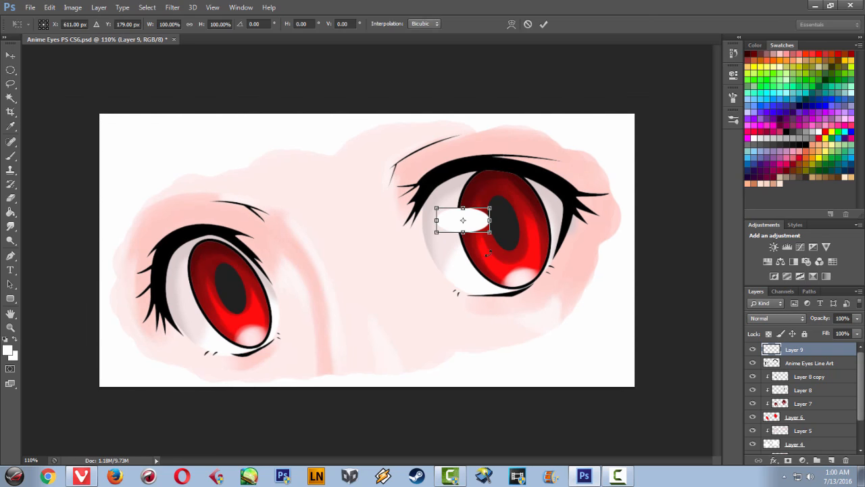
drag(492, 256, 504, 244)
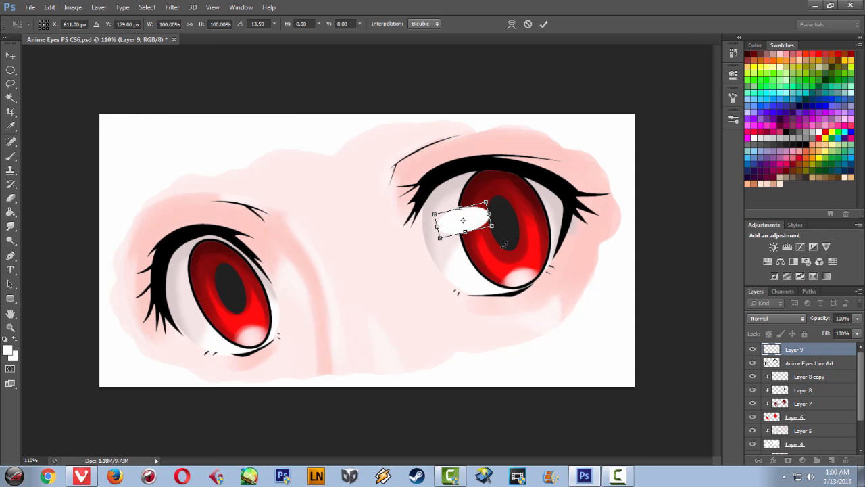
key(Return)
Activate the Brush tool with the Soft Round preset and set its size to 22 px
scroll(524, 273, down, 3)
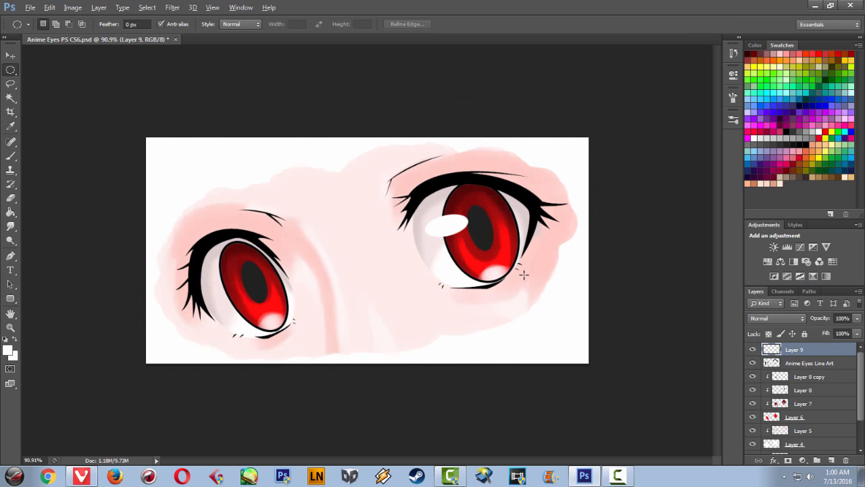
scroll(519, 277, up, 4)
scroll(518, 278, up, 2)
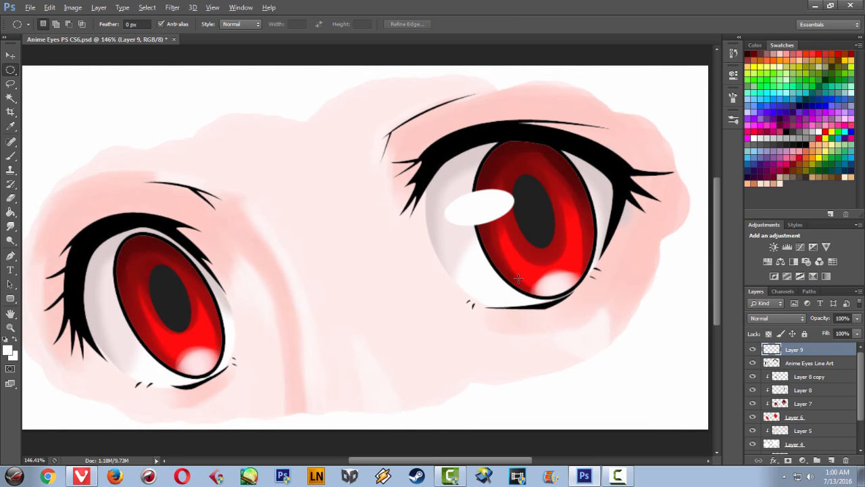
scroll(519, 278, up, 1)
scroll(519, 277, down, 1)
scroll(518, 277, up, 1)
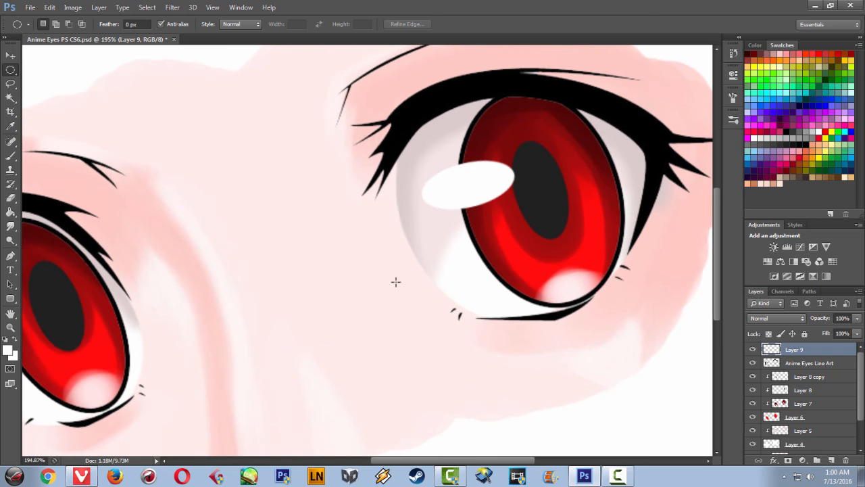
click(735, 122)
click(735, 123)
click(736, 123)
click(736, 122)
key(b)
click(735, 123)
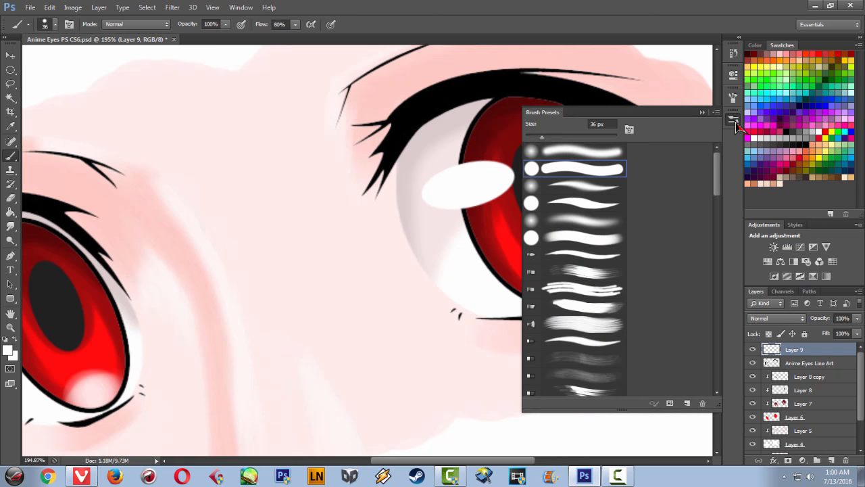
click(582, 153)
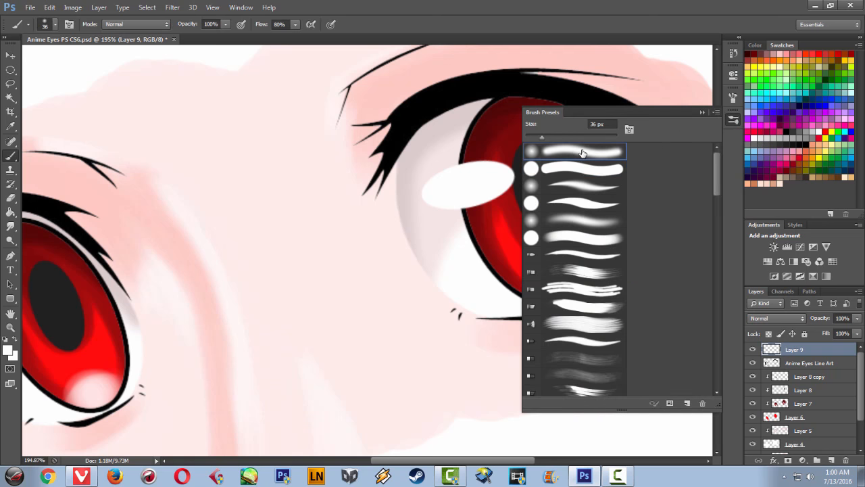
click(703, 113)
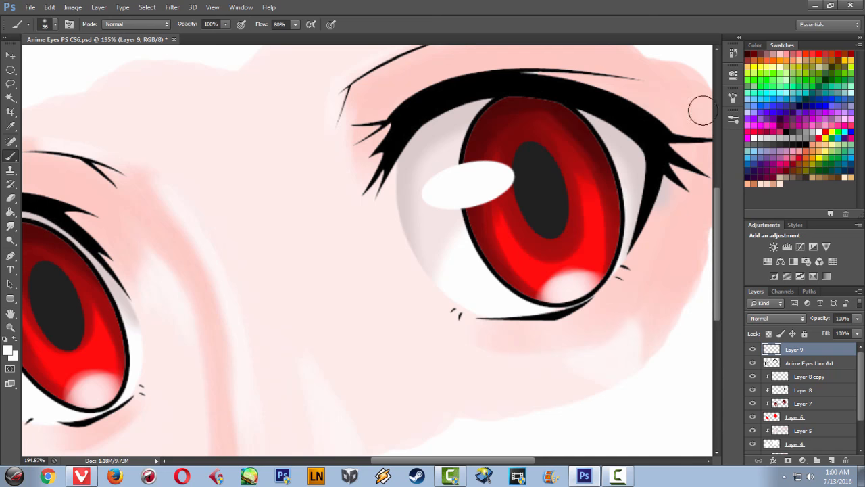
click(53, 28)
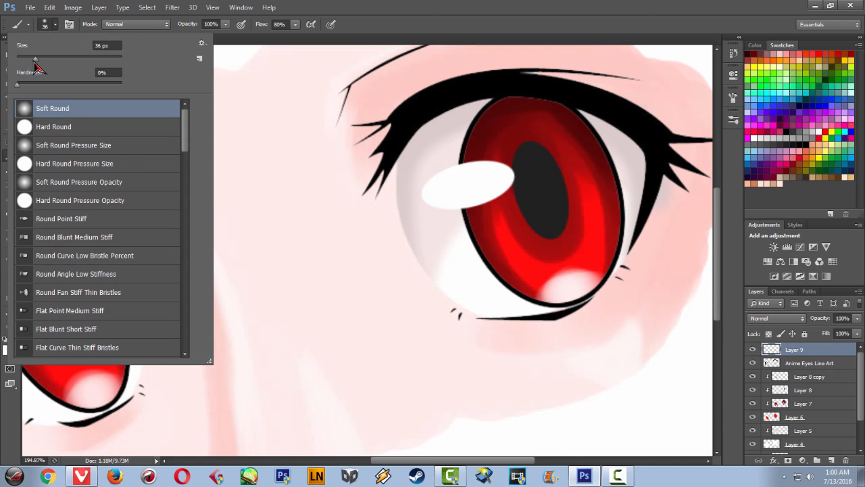
drag(35, 59, 31, 60)
double_click(576, 10)
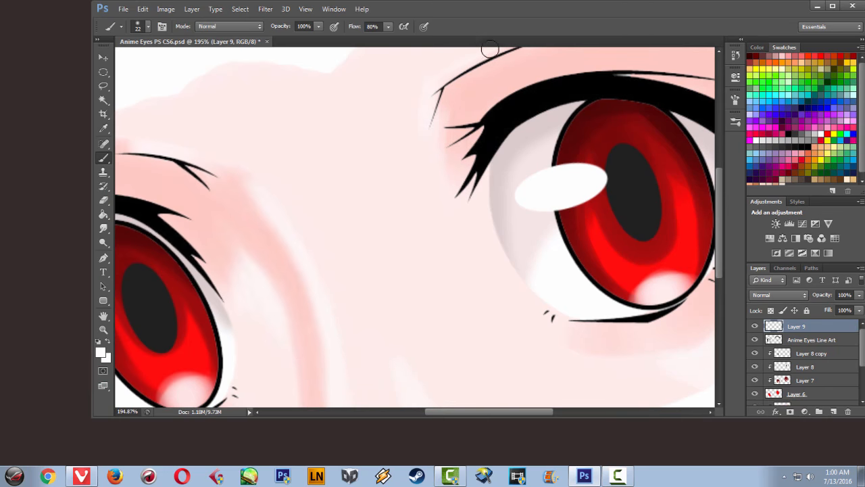
click(833, 6)
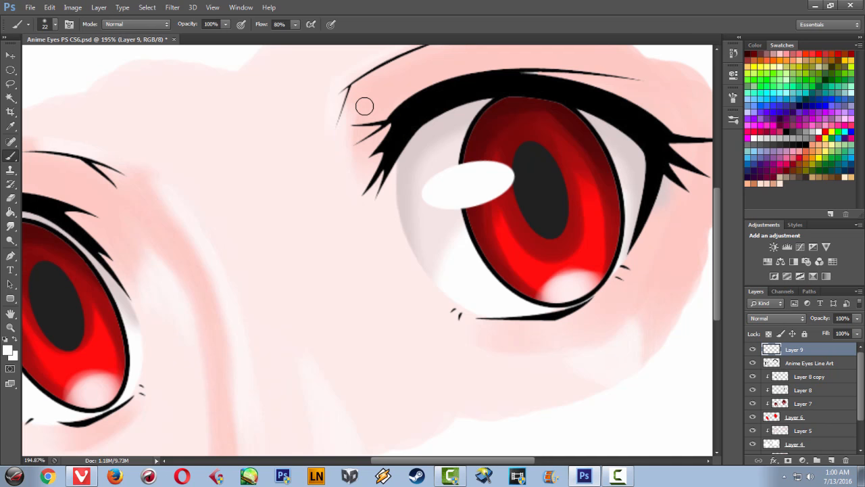
Paint a soft white glow around the edges of the right eye's highlight ellipse with the brush at 22% opacity
drag(425, 195, 454, 170)
drag(225, 24, 201, 53)
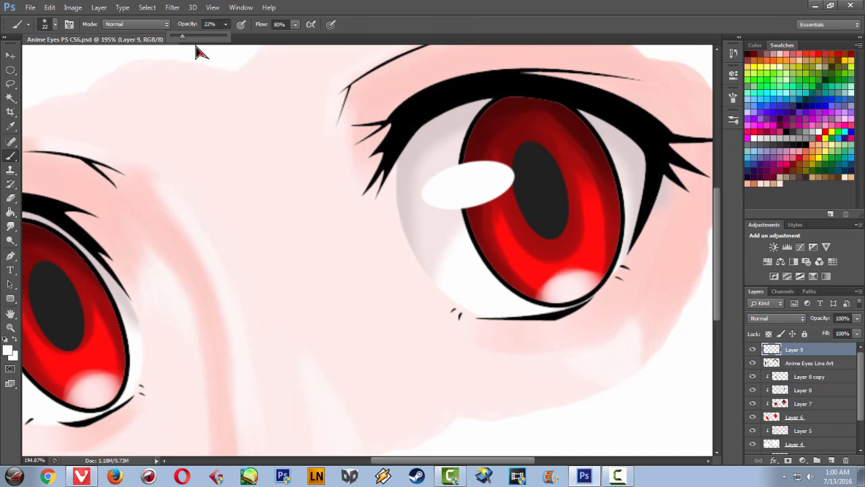
click(420, 201)
mouse_move(447, 205)
mouse_down()
mouse_move(466, 172)
mouse_move(446, 175)
mouse_move(507, 173)
mouse_move(489, 169)
mouse_move(508, 175)
mouse_move(481, 198)
mouse_move(499, 188)
mouse_move(440, 208)
mouse_up()
mouse_move(453, 171)
mouse_down()
mouse_move(505, 169)
mouse_move(473, 193)
mouse_move(480, 172)
mouse_move(447, 205)
mouse_move(447, 184)
mouse_move(470, 192)
mouse_move(502, 186)
mouse_up()
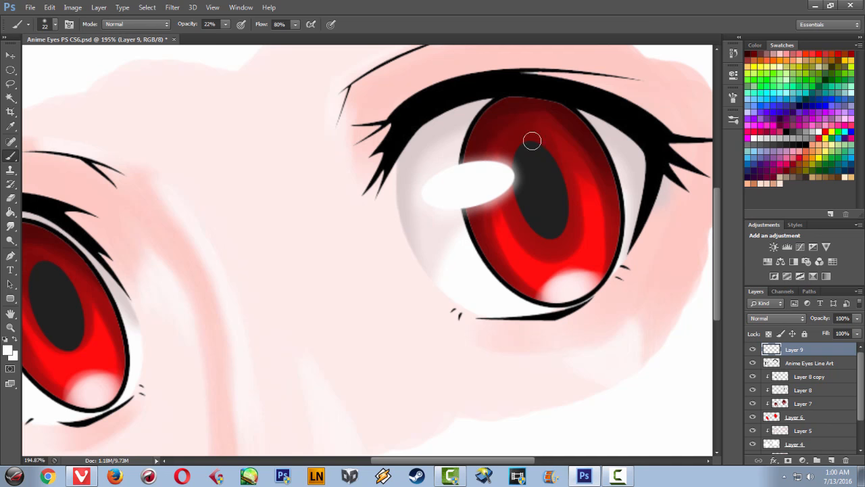
Set the brush opacity back to 100%
click(226, 24)
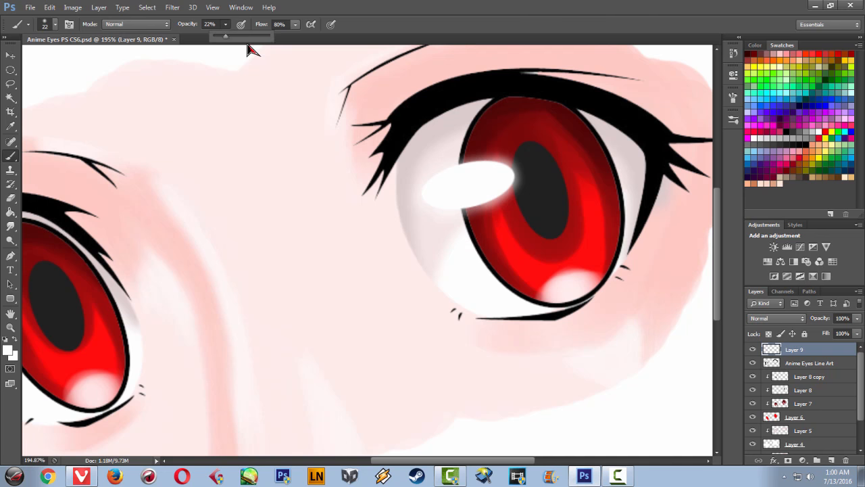
drag(232, 37, 284, 35)
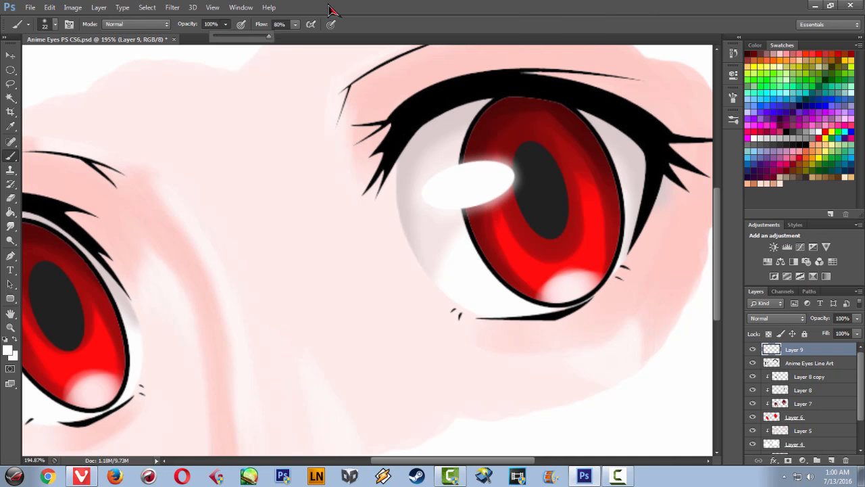
click(519, 31)
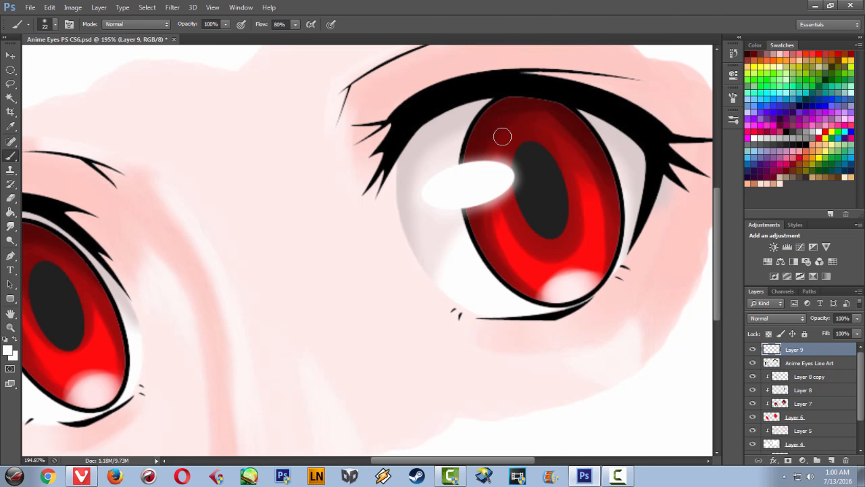
Duplicate the Layer 9 highlight and move the copy onto the inner side of the left eye's iris to match the right eye
scroll(502, 136, down, 5)
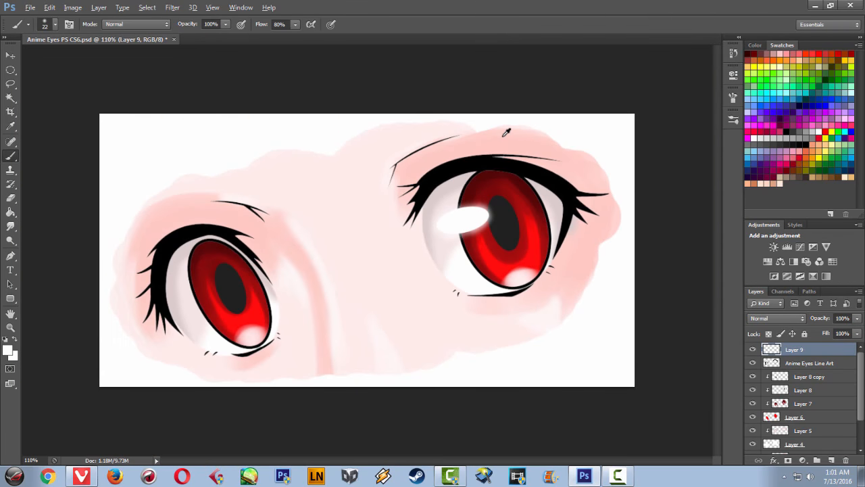
scroll(506, 132, down, 1)
scroll(506, 132, up, 2)
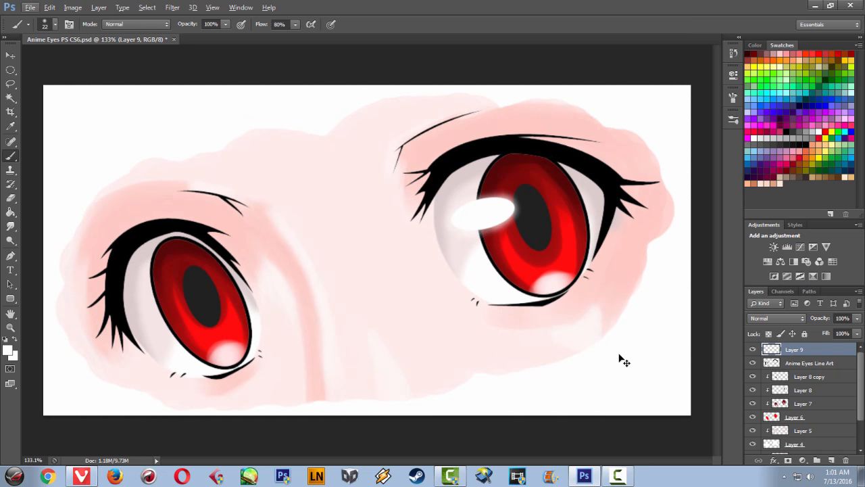
key(ctrl+j)
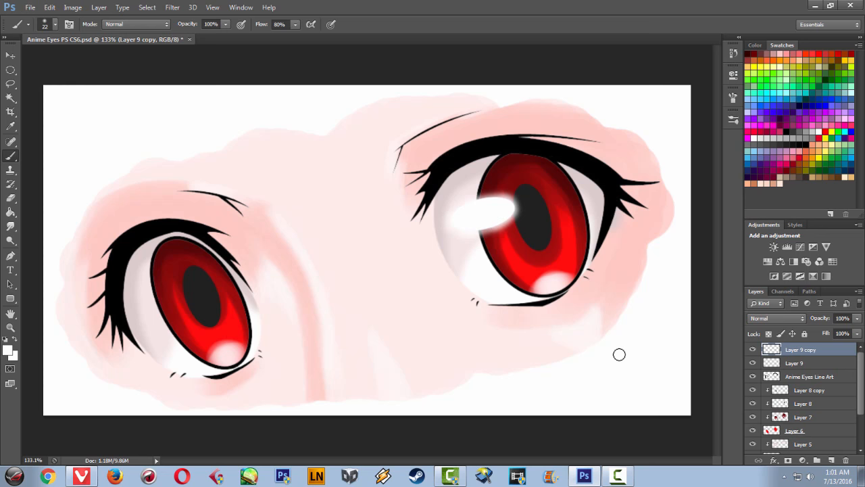
click(11, 56)
drag(497, 222, 182, 298)
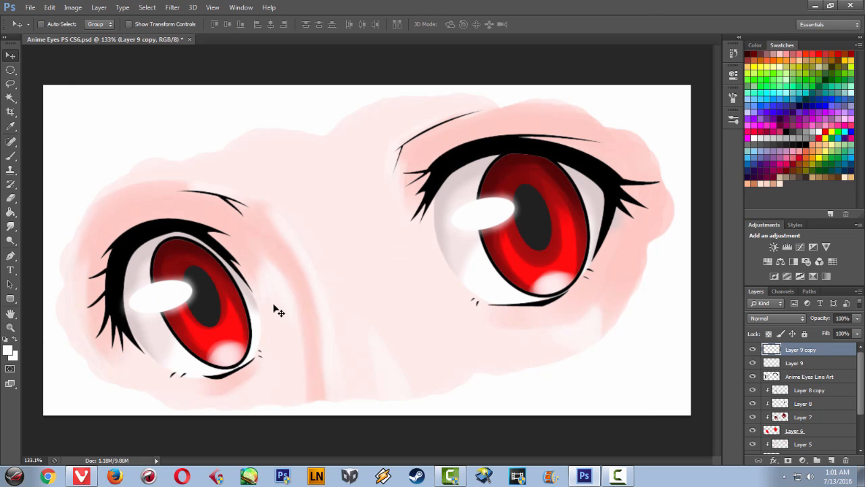
scroll(274, 309, down, 5)
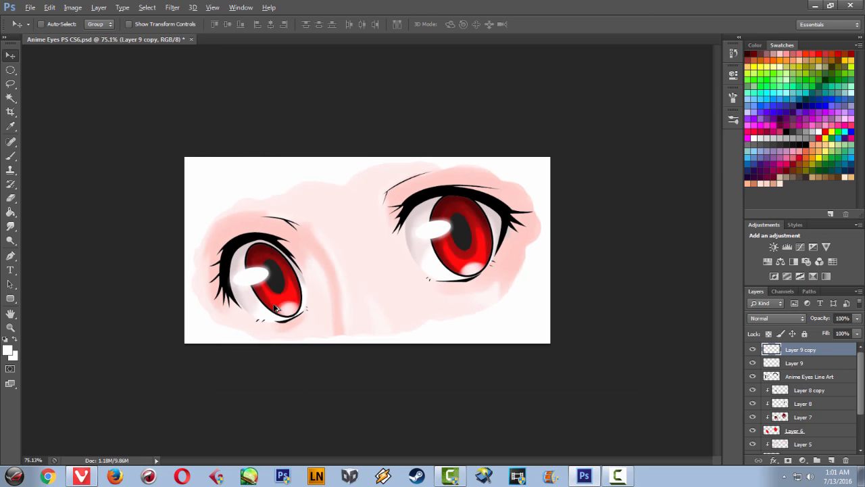
scroll(274, 309, down, 1)
scroll(273, 309, up, 5)
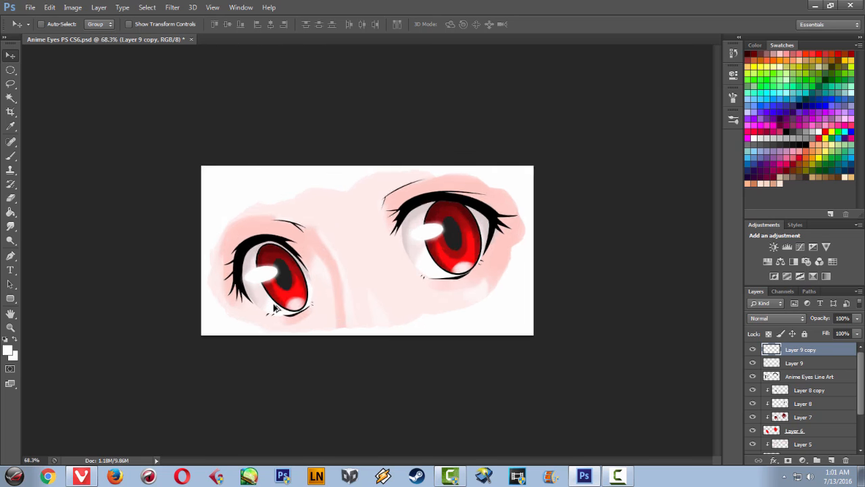
scroll(274, 309, up, 2)
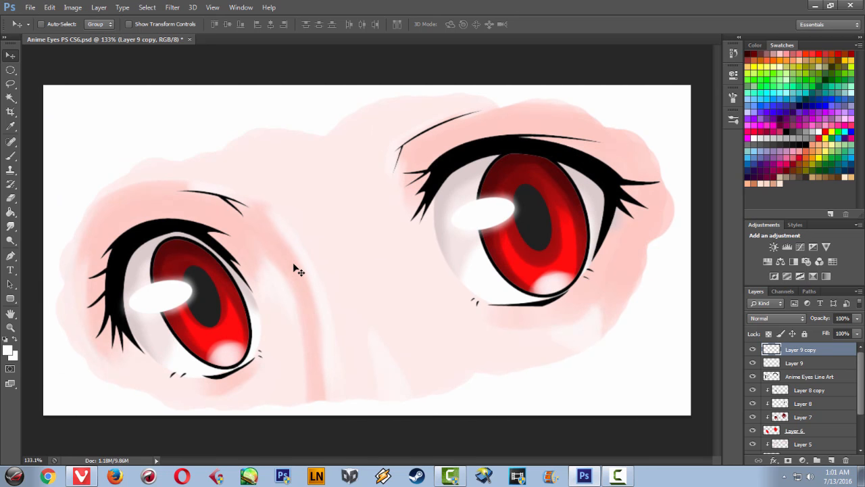
Activate the Brush tool with the Hard Round preset and set its size to 3 px for detailing the right eye
scroll(297, 269, up, 3)
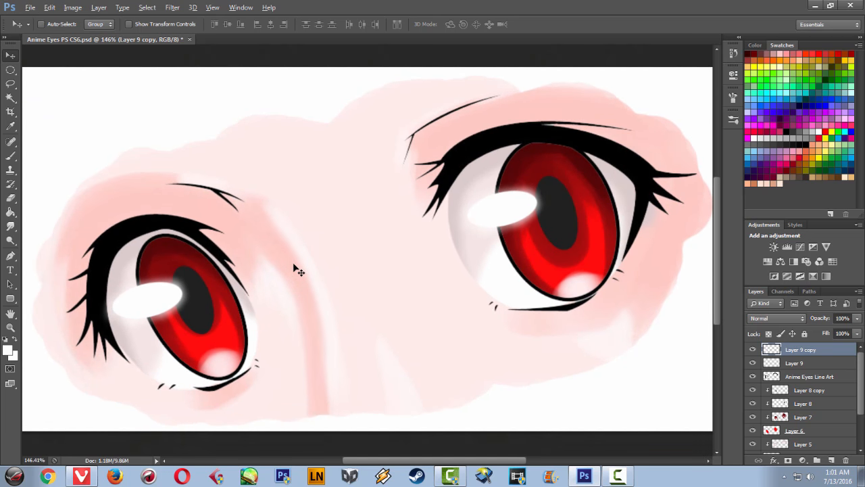
drag(625, 202, 464, 199)
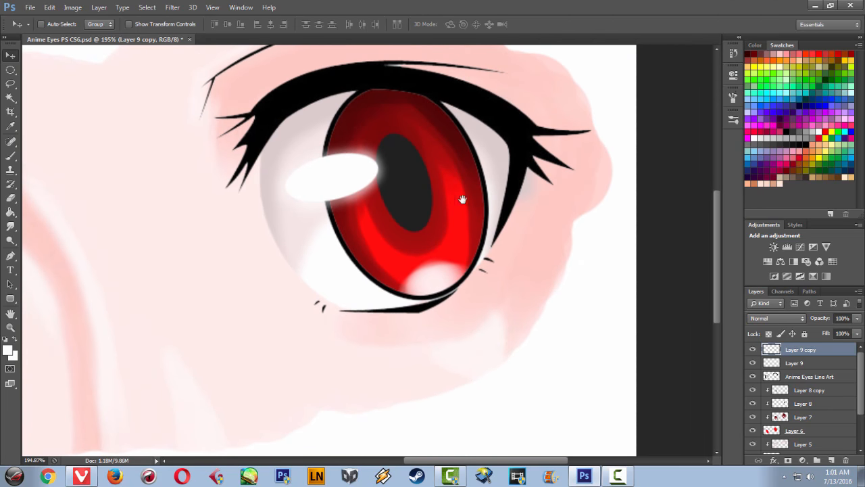
click(733, 119)
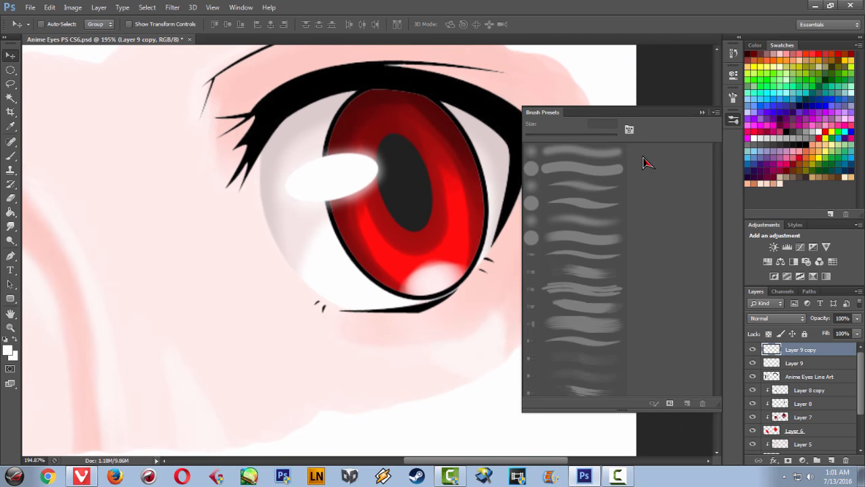
key(b)
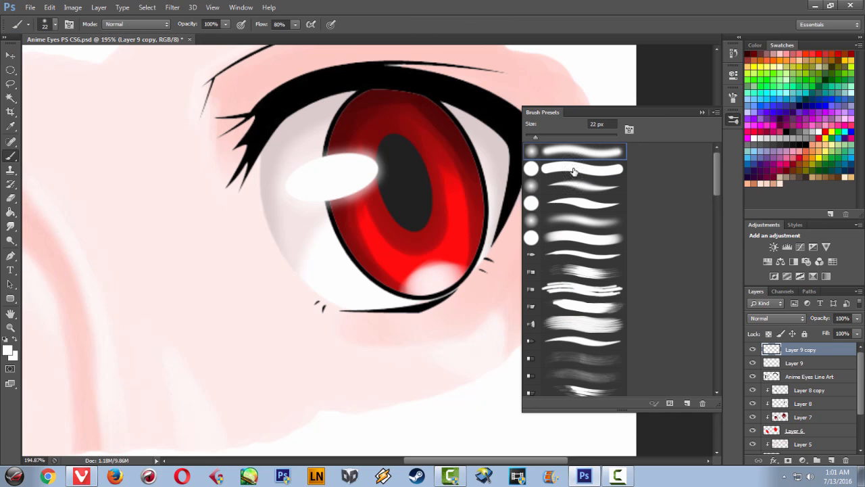
click(572, 169)
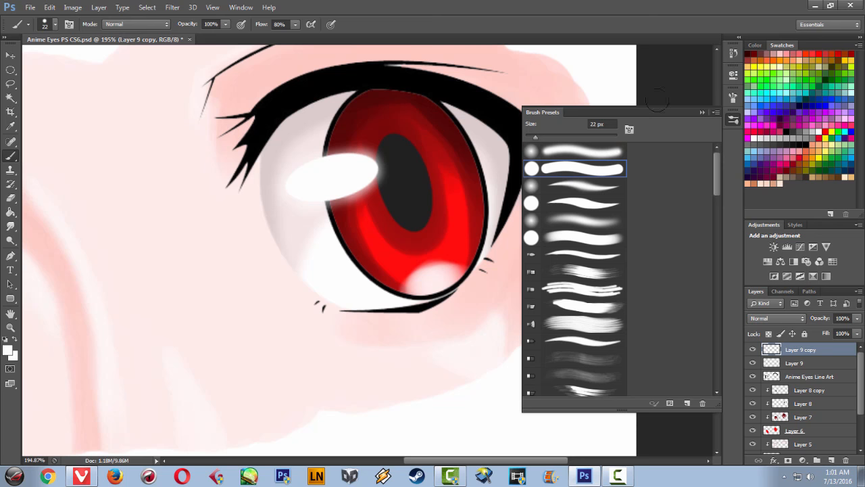
click(702, 112)
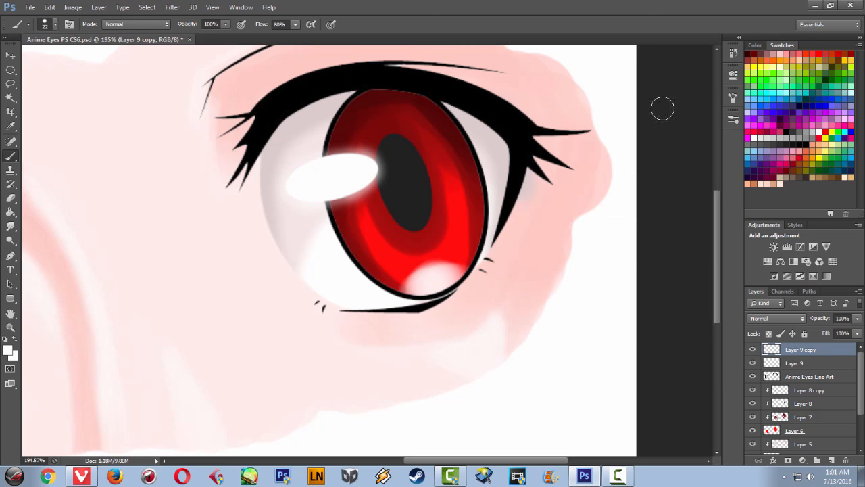
click(56, 24)
click(112, 46)
text(3)
click(452, 135)
drag(365, 204, 414, 258)
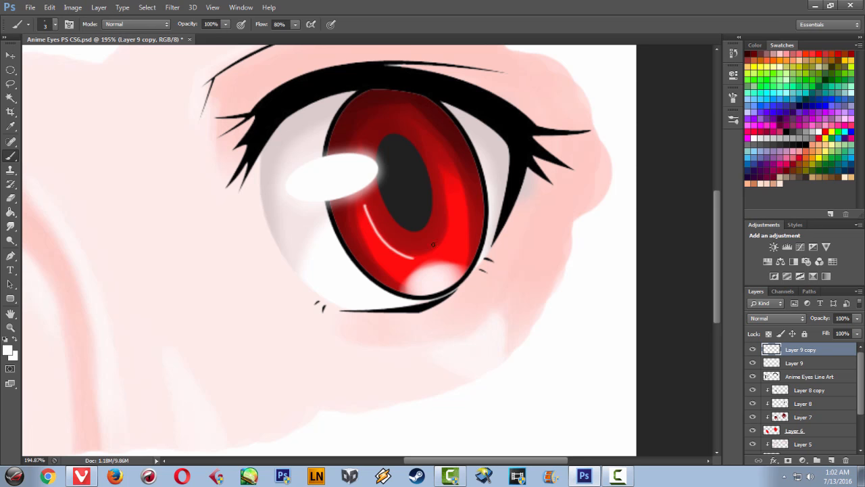
key(ctrl+z)
drag(362, 202, 402, 251)
key(ctrl+z)
Paint two thin white curved highlights in the right eye's iris, one on each side of the lower pupil
drag(364, 206, 401, 249)
key(ctrl+z)
mouse_move(368, 212)
mouse_down()
mouse_move(408, 255)
mouse_move(452, 219)
mouse_move(439, 245)
mouse_up()
key(ctrl+z)
drag(449, 190, 443, 244)
Paint two matching thin white curved highlights in the left eye's iris, one on each side of the lower pupil
mouse_move(331, 261)
mouse_down()
mouse_move(357, 228)
mouse_move(401, 268)
mouse_up()
drag(270, 181, 313, 215)
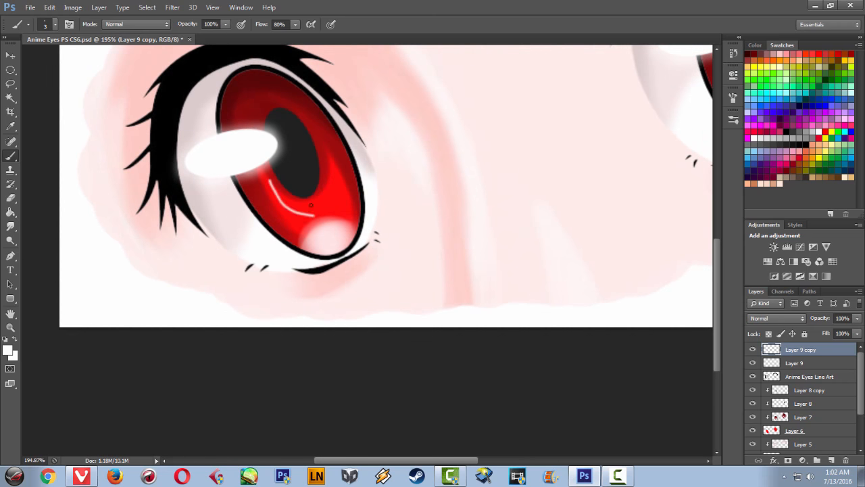
key(ctrl+z)
mouse_move(270, 181)
mouse_down()
mouse_move(281, 200)
mouse_move(299, 211)
mouse_up()
drag(324, 160, 332, 196)
key(ctrl+z)
drag(329, 162, 334, 200)
Examine the thin iris highlights on both eyes in close-up and in a reduced view of the whole drawing
scroll(333, 169, up, 1)
scroll(333, 168, up, 3)
scroll(334, 168, down, 9)
scroll(338, 164, down, 6)
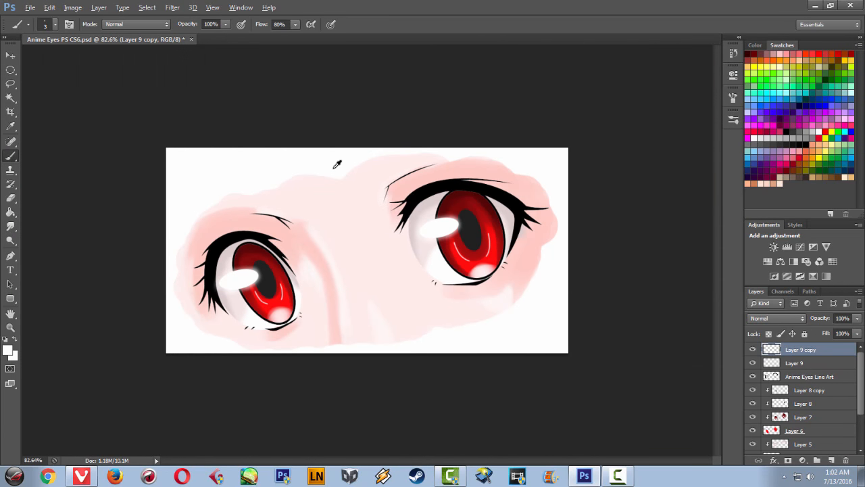
key(alt)
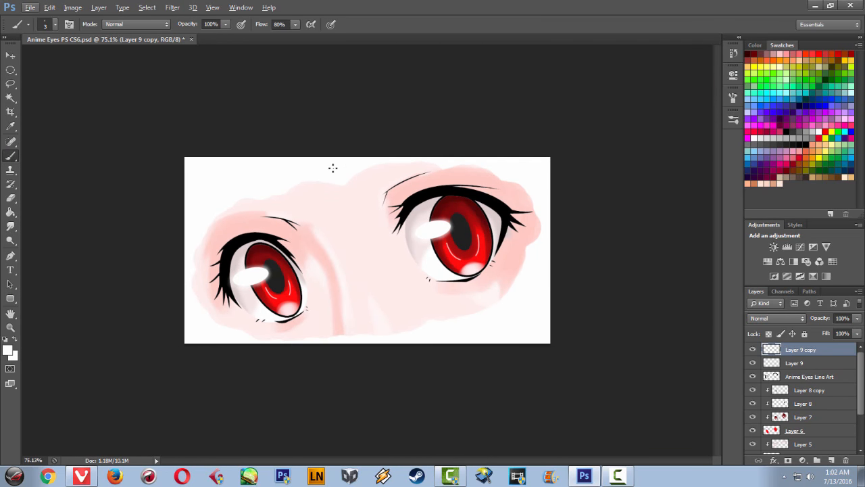
scroll(332, 167, down, 3)
scroll(337, 163, down, 1)
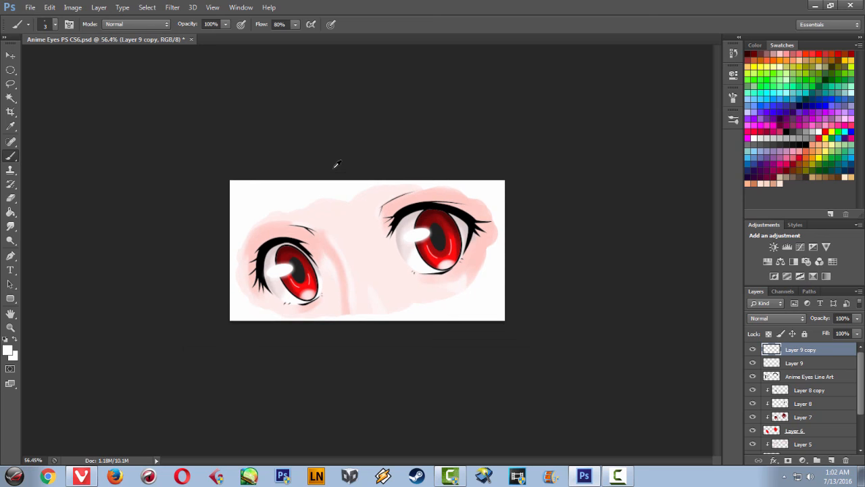
scroll(337, 163, up, 7)
scroll(337, 164, up, 2)
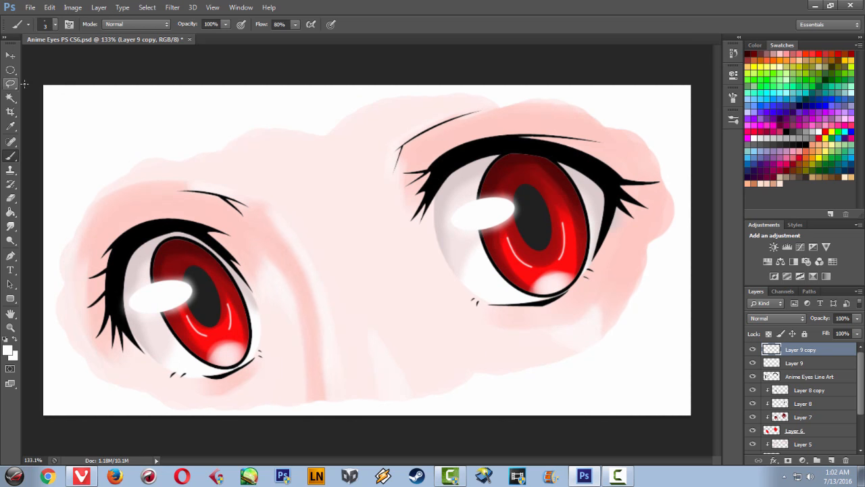
Select a small circle at the inner lower edge of the left eye's iris, fill it with white and deselect it
click(10, 70)
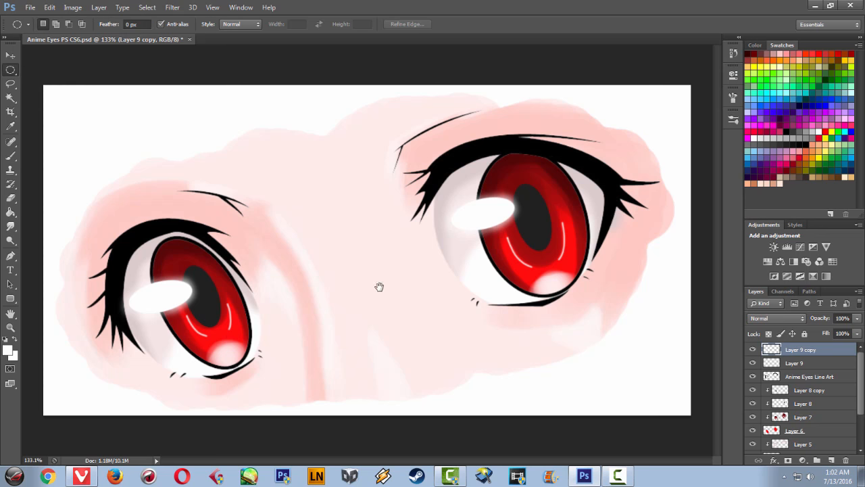
mouse_move(243, 318)
mouse_down()
mouse_move(230, 328)
mouse_move(244, 325)
mouse_up()
right_click(244, 324)
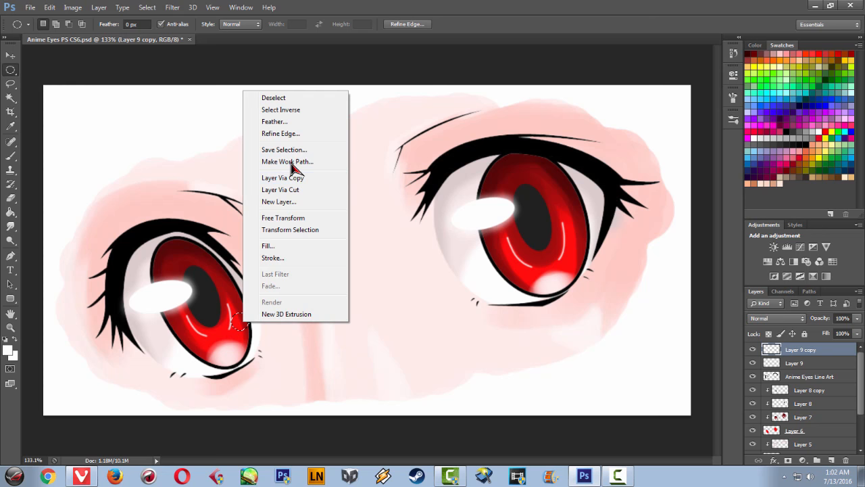
click(280, 246)
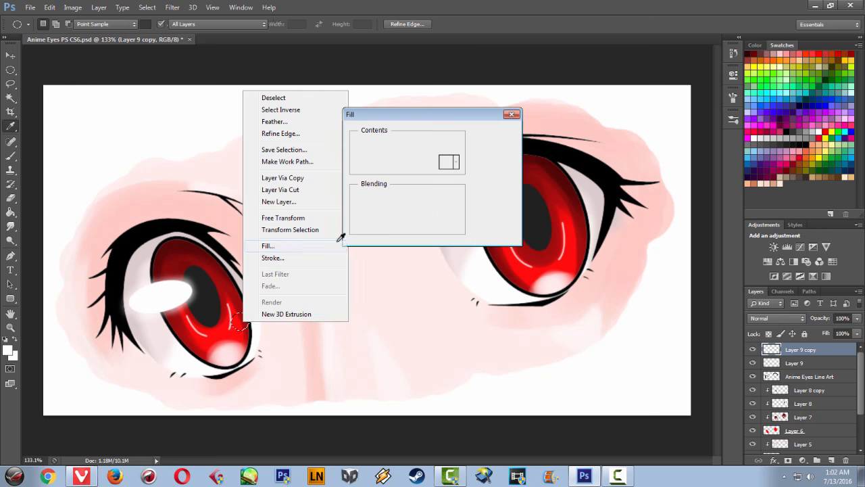
click(497, 137)
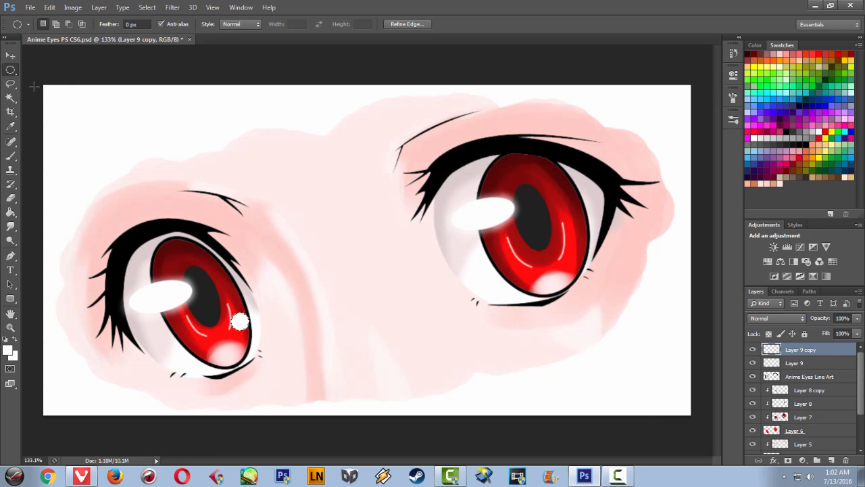
key(ctrl+d)
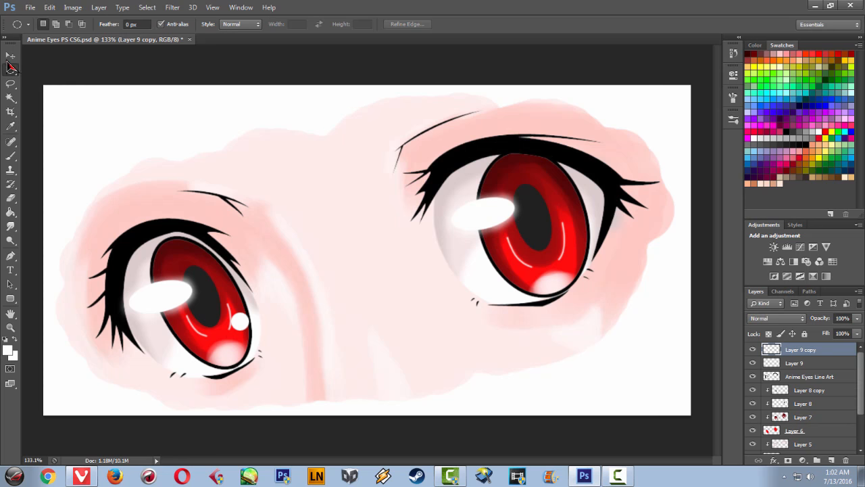
key(v)
drag(244, 326, 244, 322)
key(ctrl+z)
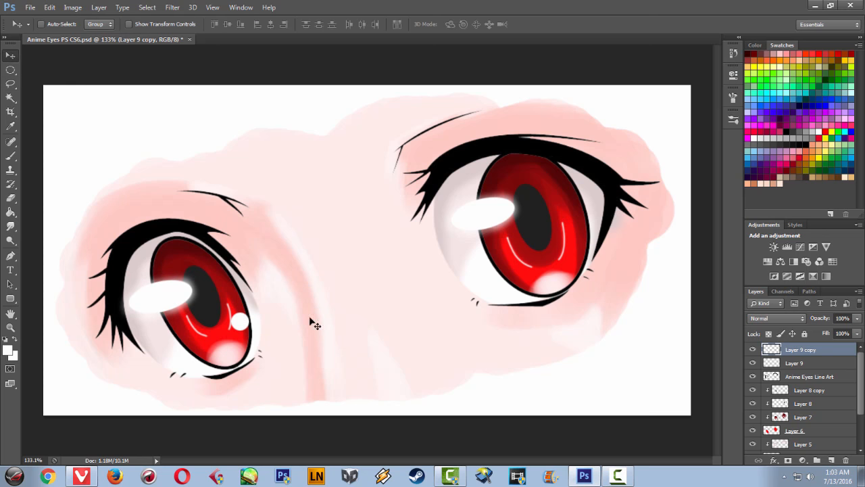
Activate the Brush tool with the Soft Round preset, 17% opacity and a size of 24 px
scroll(260, 268, up, 3)
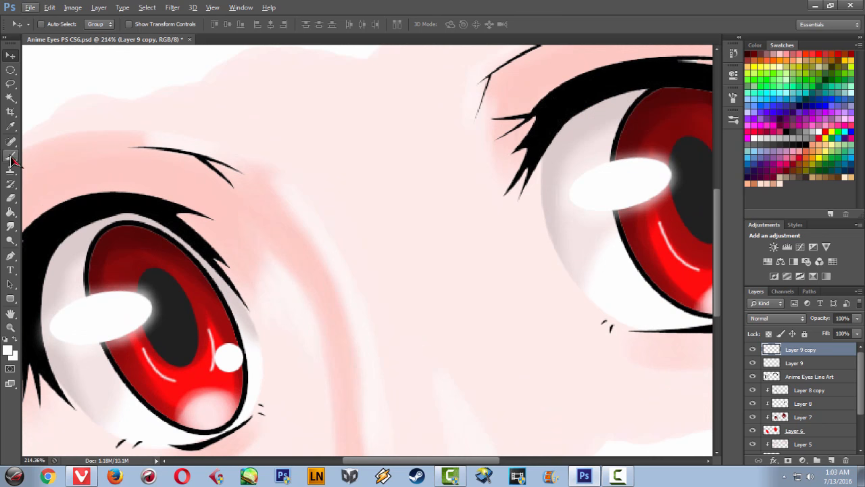
click(734, 119)
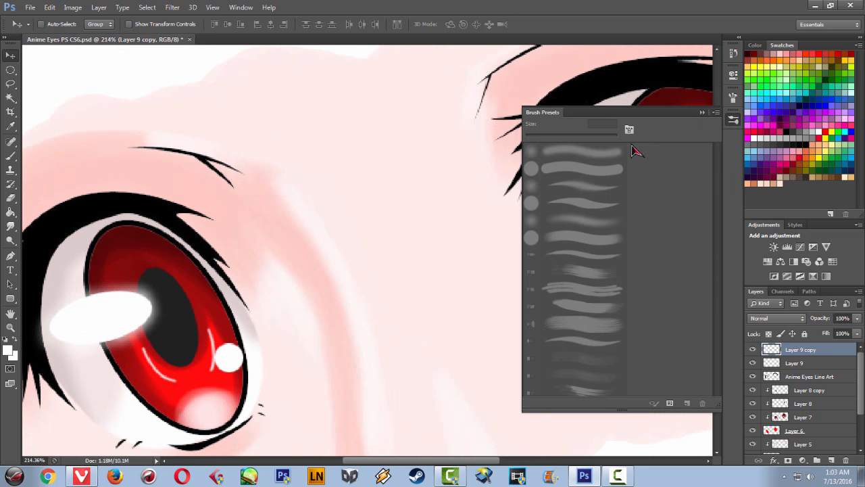
key(b)
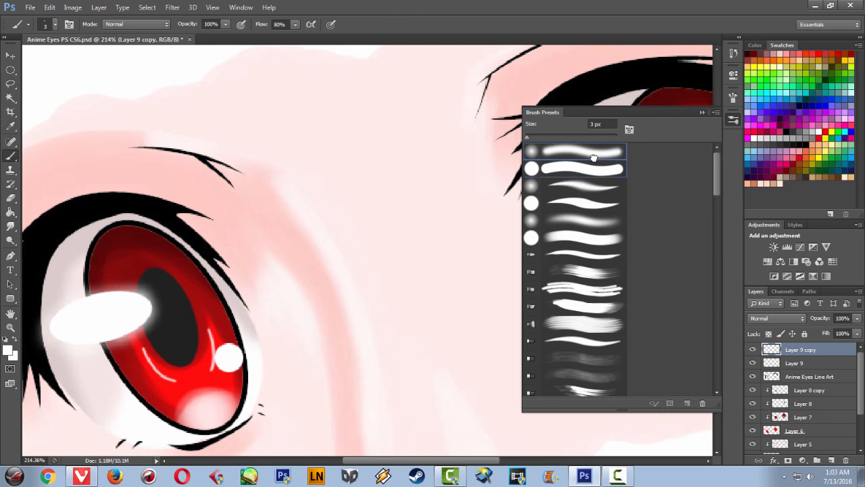
click(225, 24)
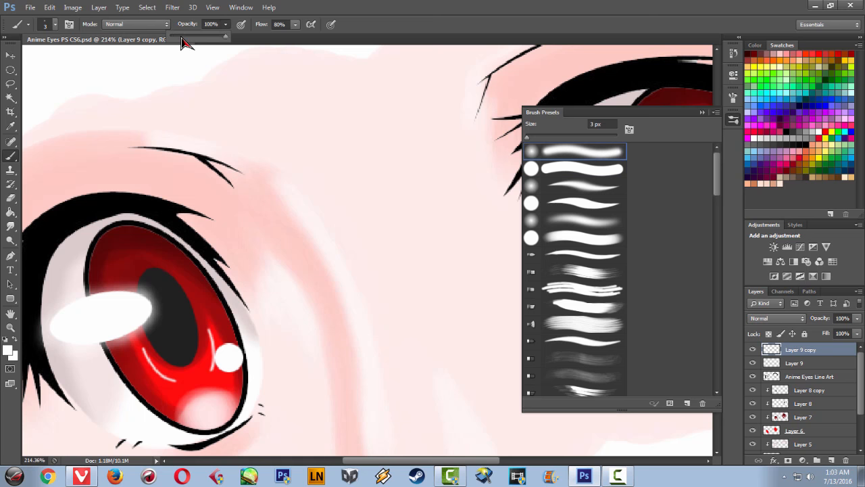
click(429, 7)
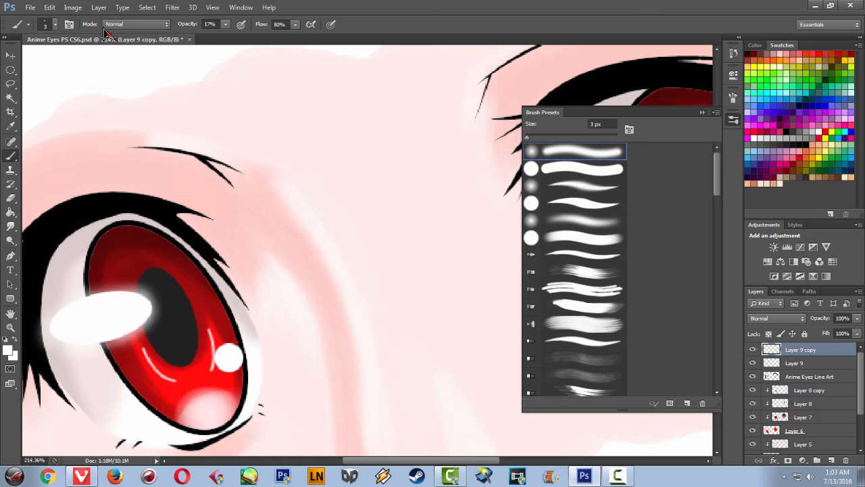
click(52, 25)
drag(36, 59, 31, 60)
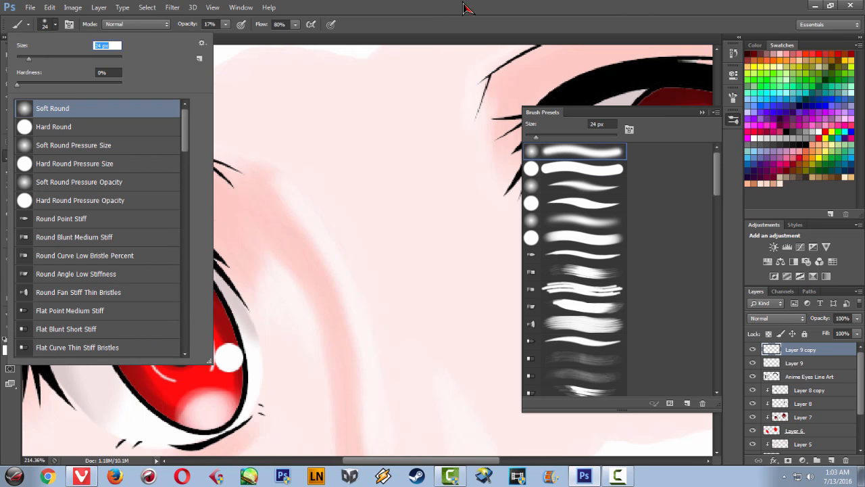
click(465, 8)
Set the brush opacity to 22% and paint a soft white glow around the small white circle in the left eye
click(226, 24)
drag(227, 37, 229, 36)
click(359, 6)
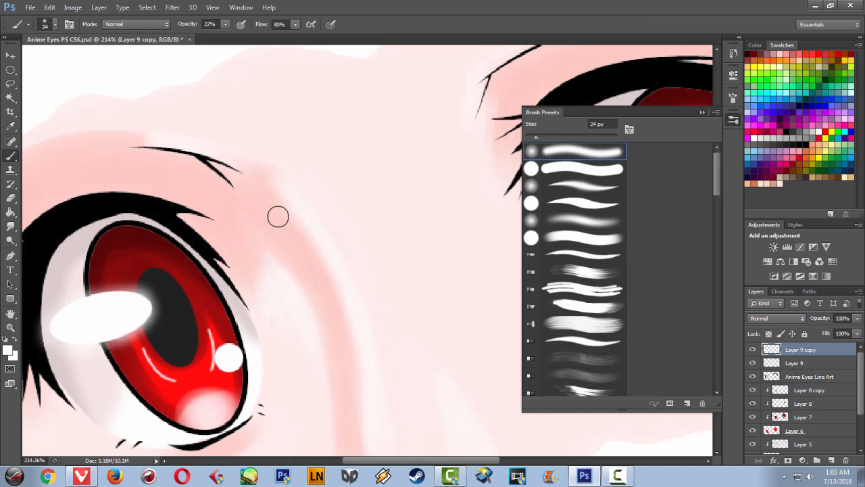
mouse_move(230, 362)
mouse_down()
mouse_move(223, 354)
mouse_move(235, 360)
mouse_up()
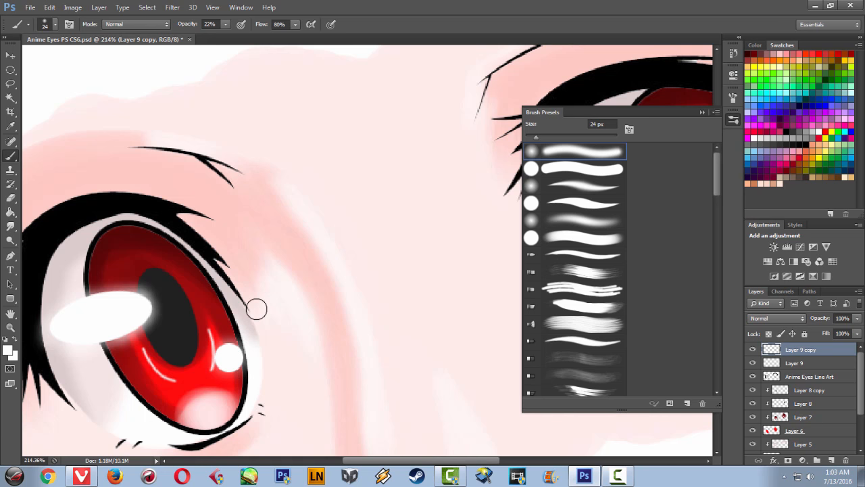
click(702, 113)
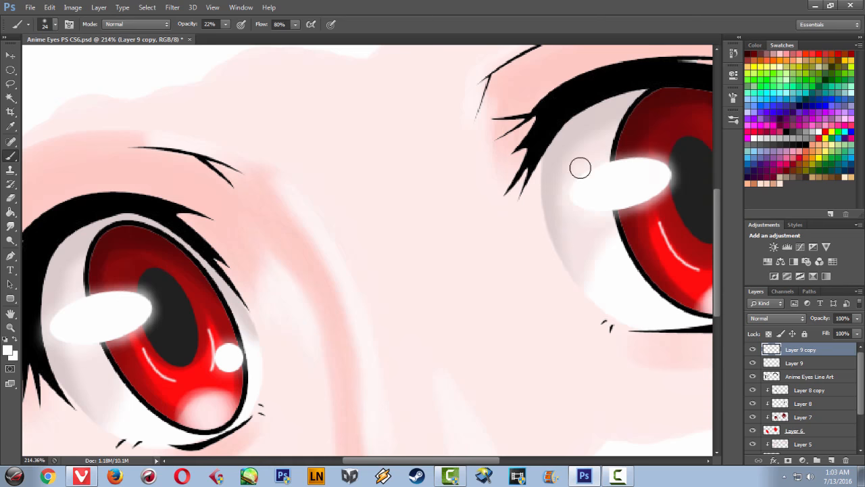
Select a small circle at the outer lower edge of the right eye's iris, fill it with white and deselect it
drag(624, 284, 455, 226)
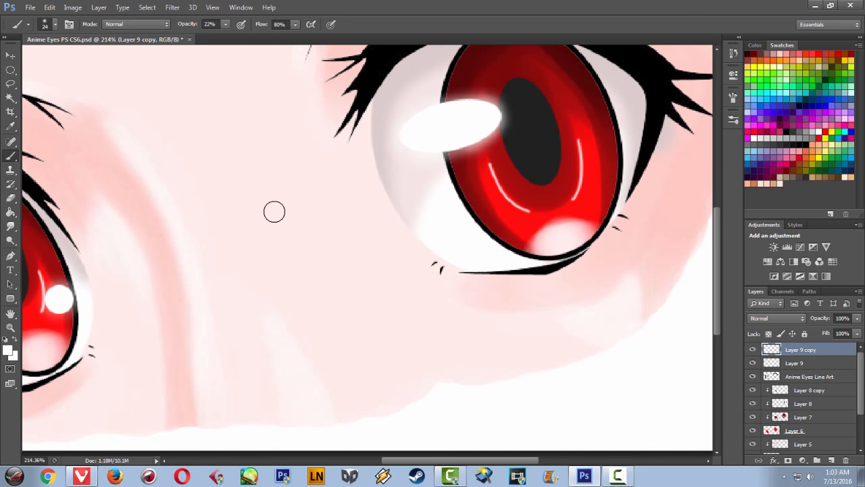
click(10, 54)
click(10, 70)
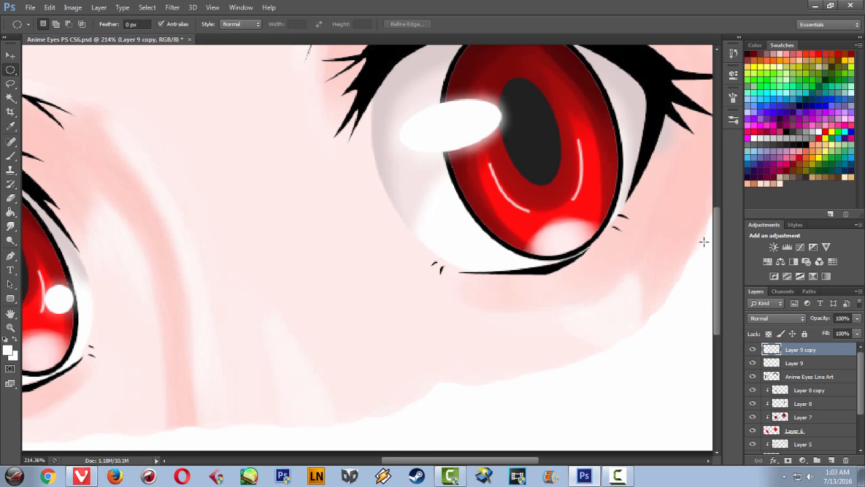
mouse_move(608, 176)
mouse_down()
mouse_move(587, 200)
mouse_move(608, 164)
mouse_move(601, 183)
mouse_move(607, 178)
mouse_up()
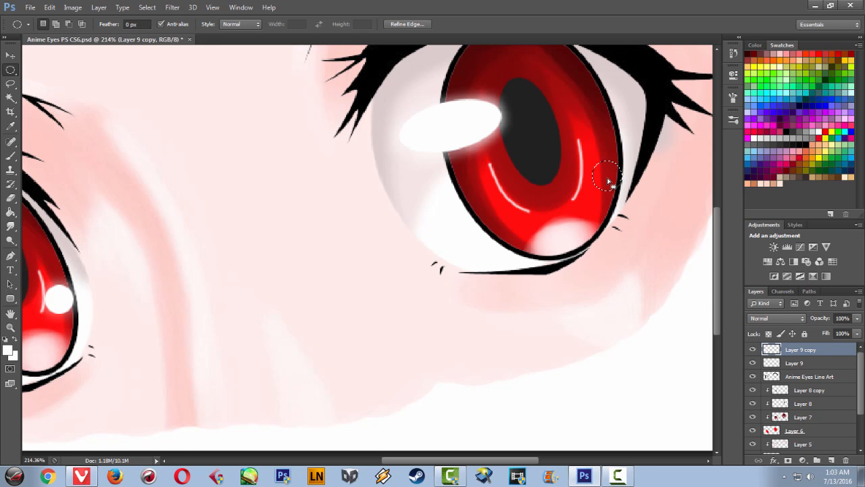
right_click(608, 181)
click(643, 335)
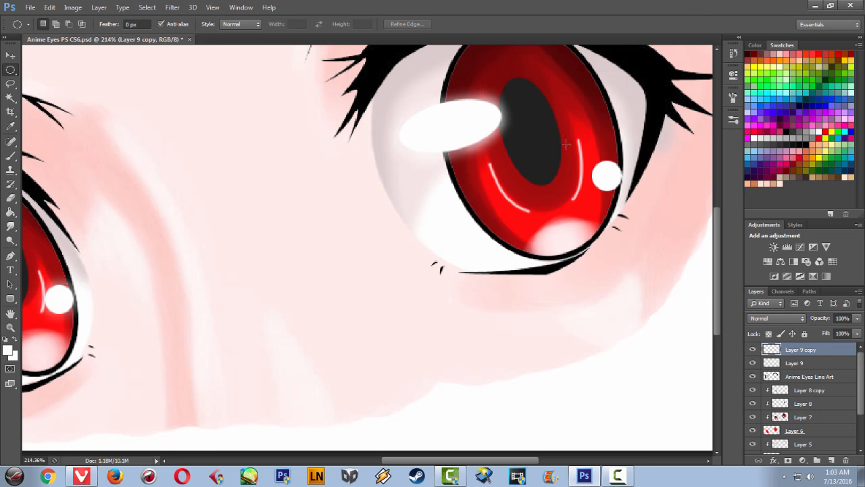
Paint a soft white glow around the small white circle in the right eye with the Brush tool
click(732, 119)
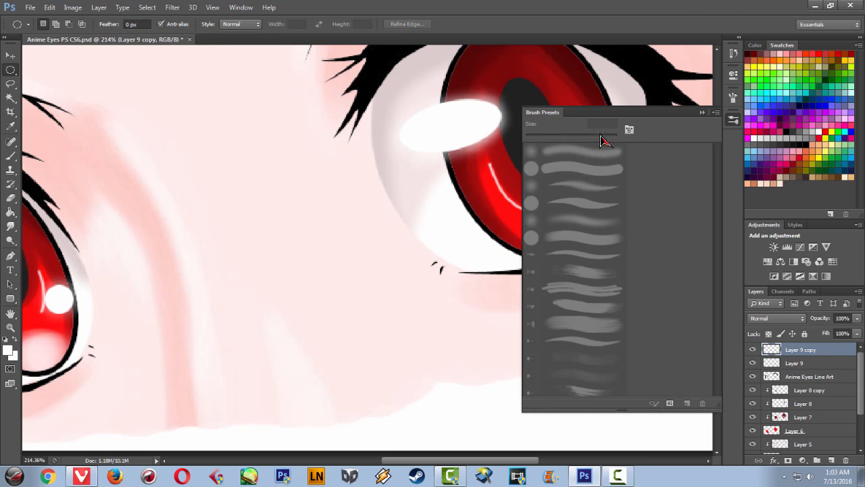
key(b)
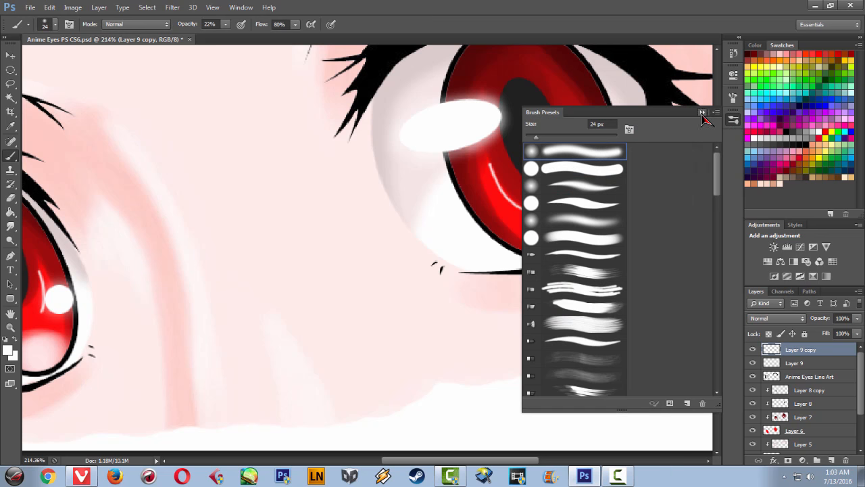
click(703, 113)
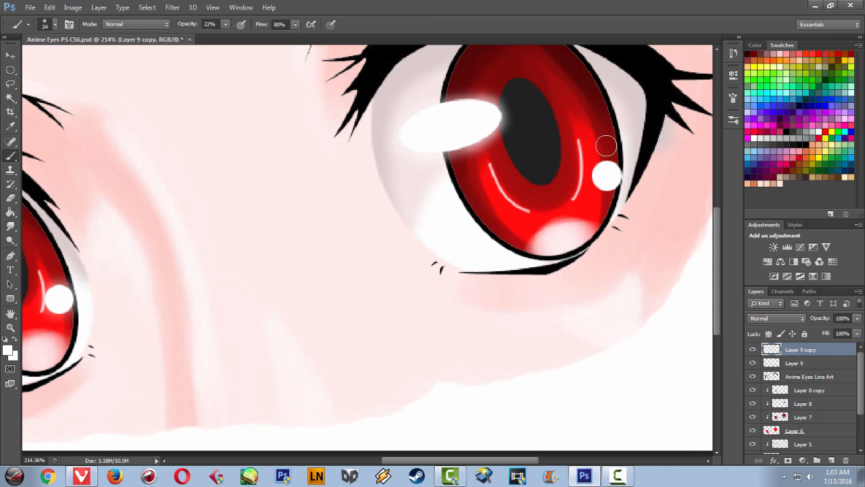
drag(605, 194, 622, 164)
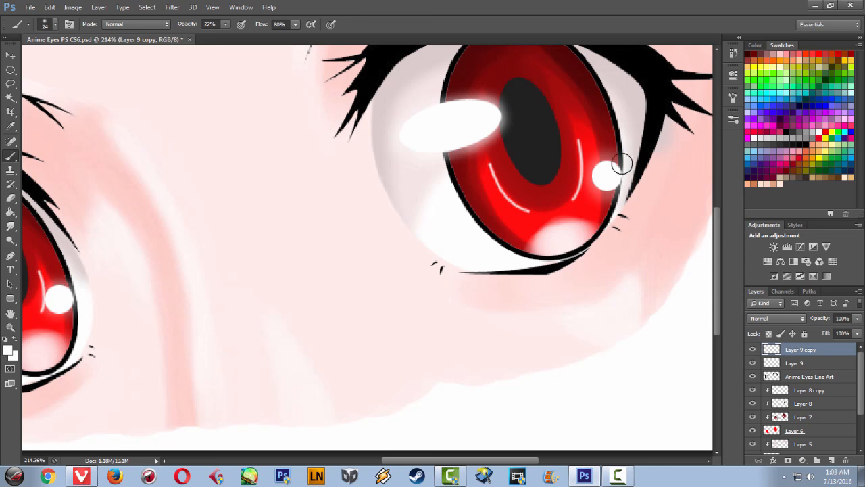
scroll(573, 106, down, 4)
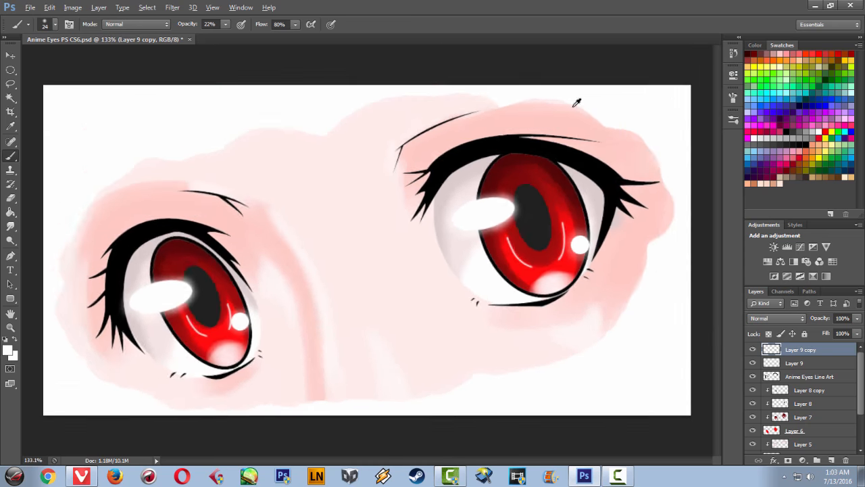
key(alt)
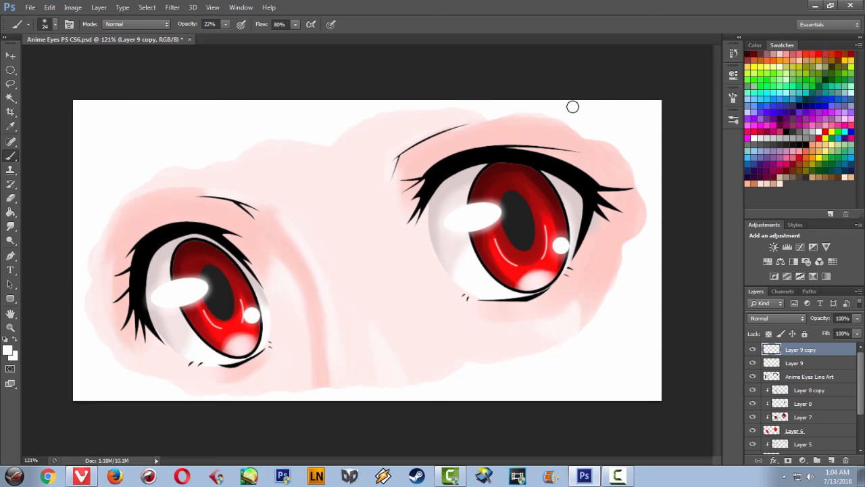
scroll(572, 106, down, 2)
scroll(575, 105, up, 1)
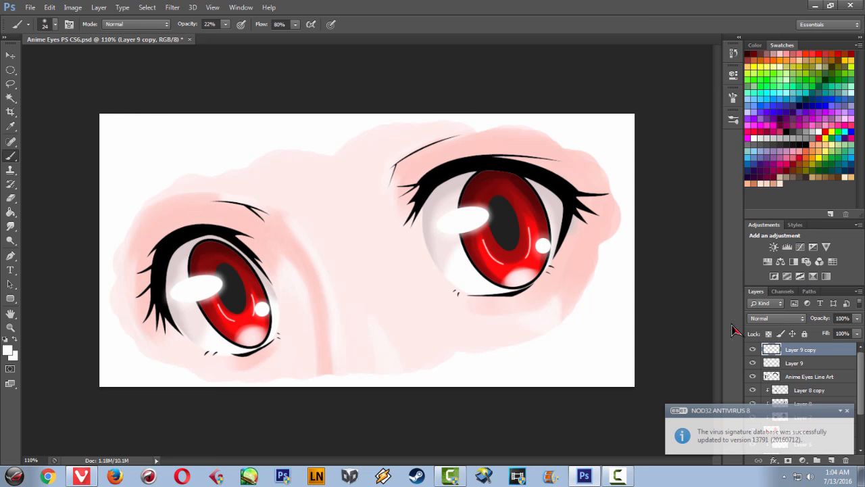
Create a new layer directly above the Anime Eyes Line Art layer and clip it to the line art
click(795, 379)
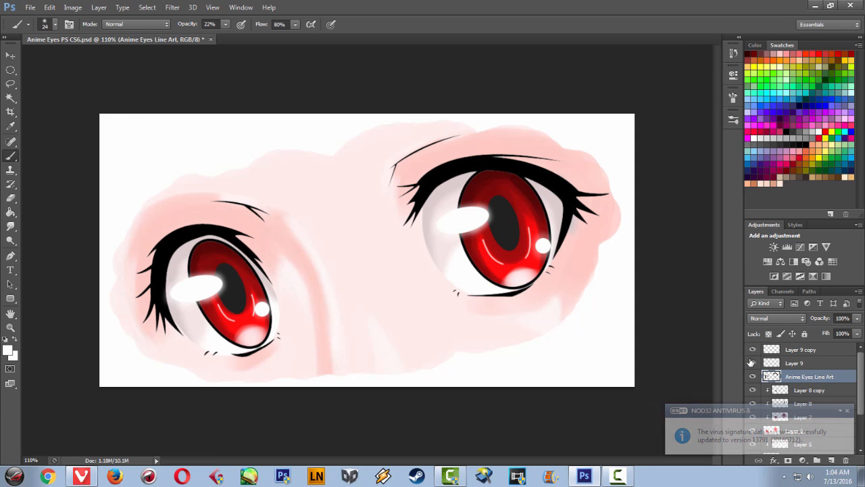
key(ctrl+shift+n)
key(Return)
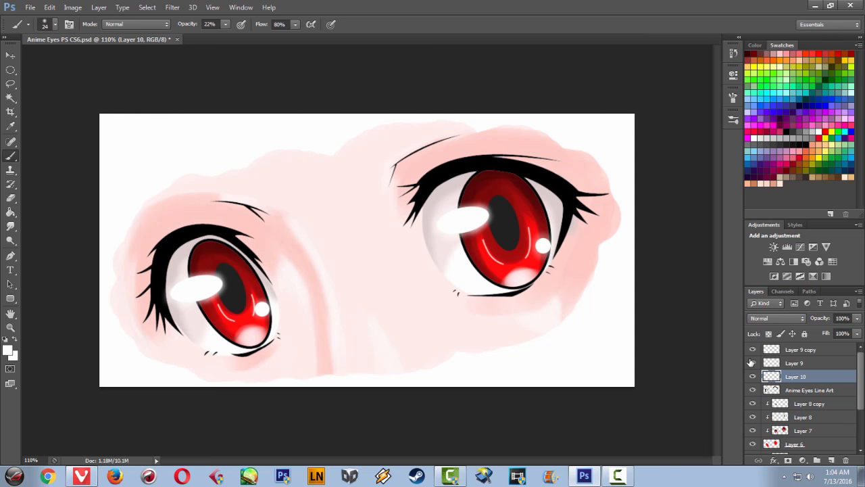
click(802, 389)
click(799, 378)
key(ctrl+alt+g)
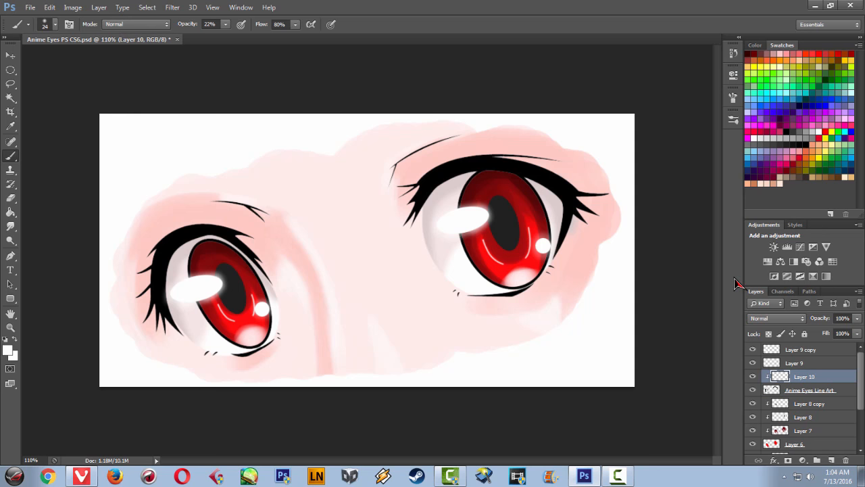
Choose a dark purple swatch as the foreground colour and set the brush size to 54 px
click(779, 119)
click(735, 99)
click(735, 100)
click(734, 120)
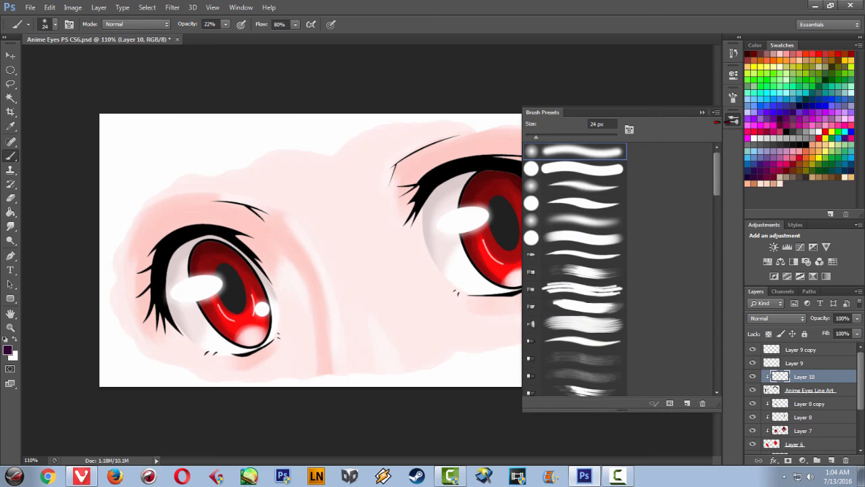
click(702, 112)
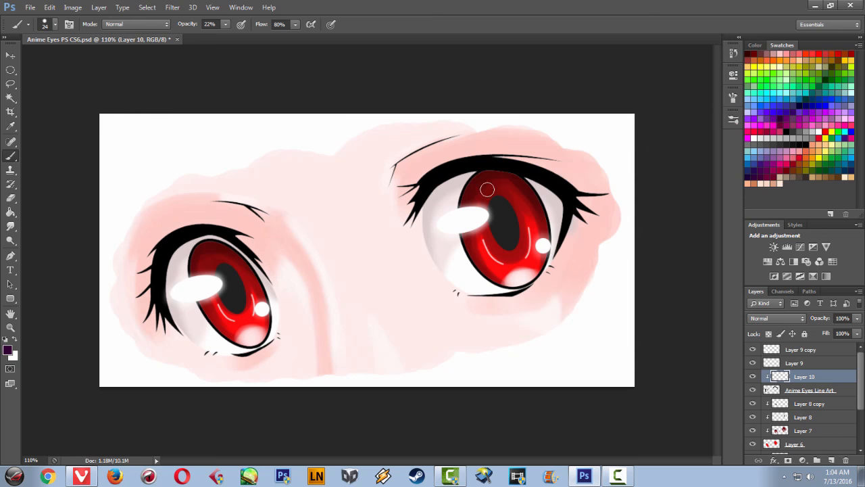
click(54, 25)
click(45, 59)
Set the brush opacity to 100% and paint the right eye's lashes and outlines dark purple on the clipped layer
drag(414, 202, 446, 176)
key(alt)
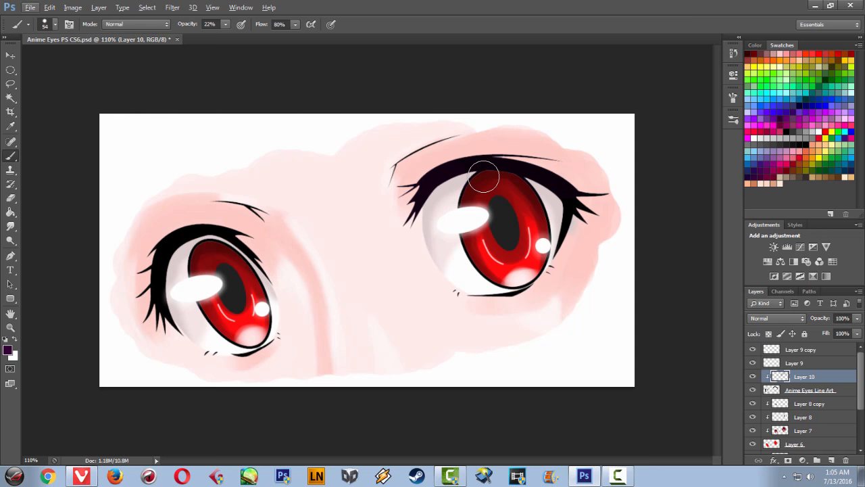
click(225, 24)
drag(228, 38, 284, 40)
mouse_move(432, 179)
mouse_down()
mouse_move(517, 158)
mouse_move(559, 161)
mouse_up()
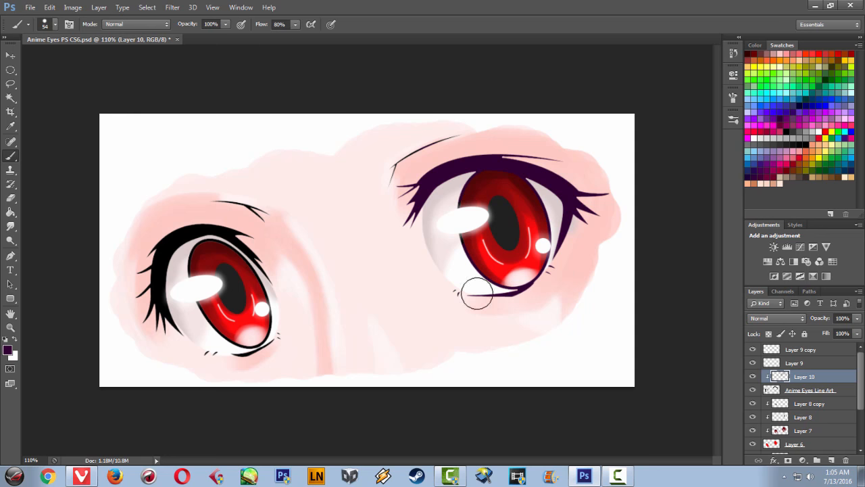
drag(456, 233, 471, 222)
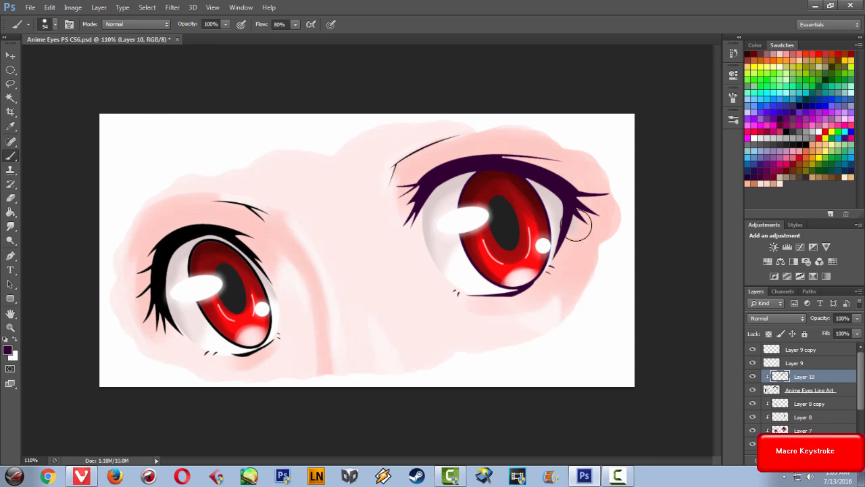
Paint the left eye's lashes and outlines and the remaining eyelid crease lines dark purple
mouse_move(169, 247)
mouse_down()
mouse_move(164, 277)
mouse_move(203, 324)
mouse_move(227, 235)
mouse_up()
drag(269, 353, 210, 354)
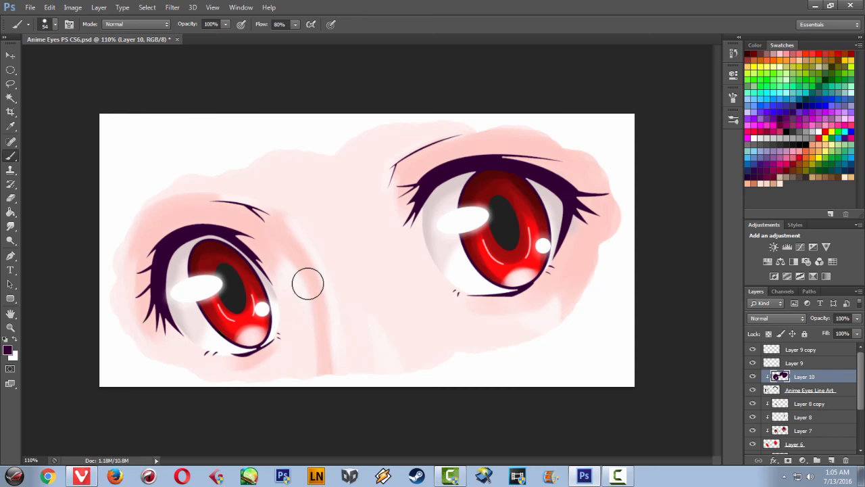
scroll(308, 284, up, 1)
scroll(308, 284, down, 7)
scroll(310, 279, up, 4)
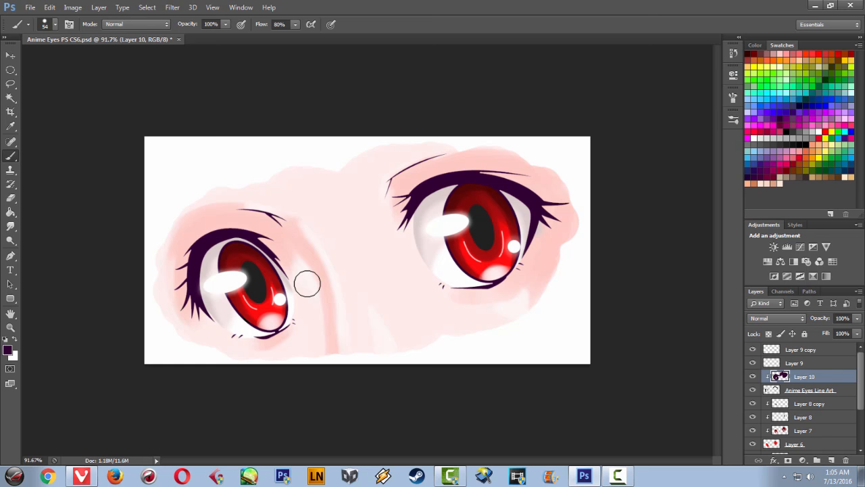
Recolour the clipped line art layer to dark blue with Hue/Saturation: hue -101, saturation +21, lightness +2
key(ctrl+u)
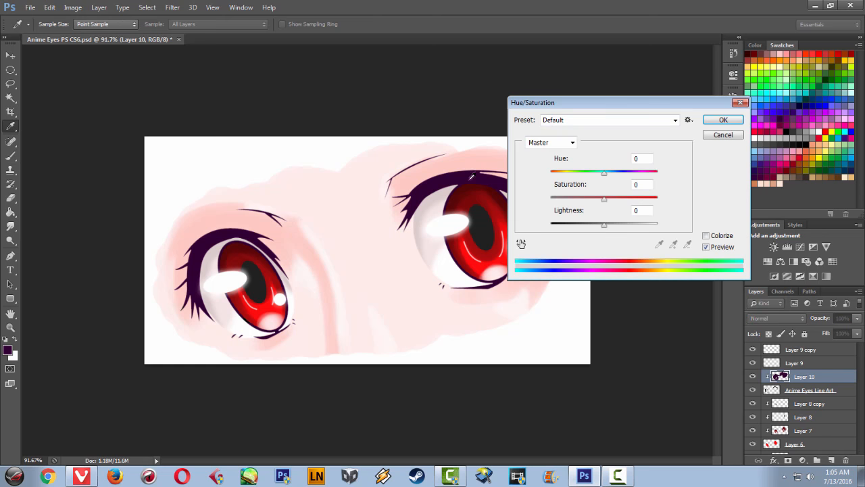
drag(664, 104, 644, 66)
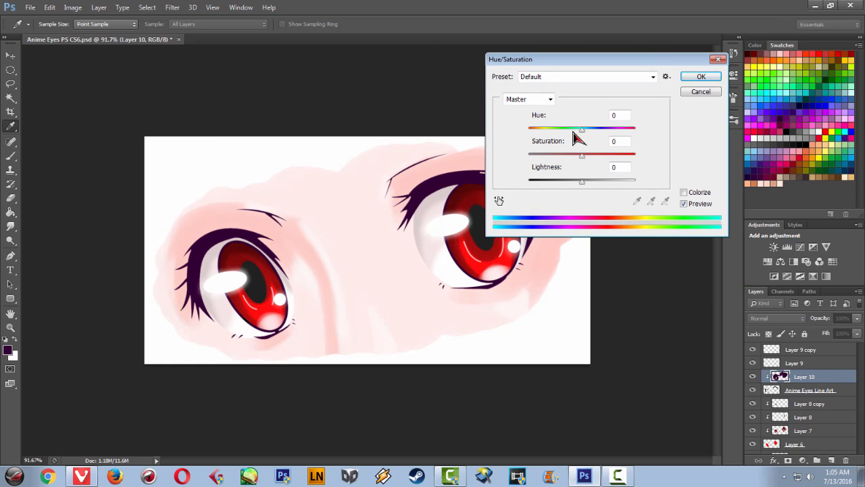
drag(582, 130, 553, 133)
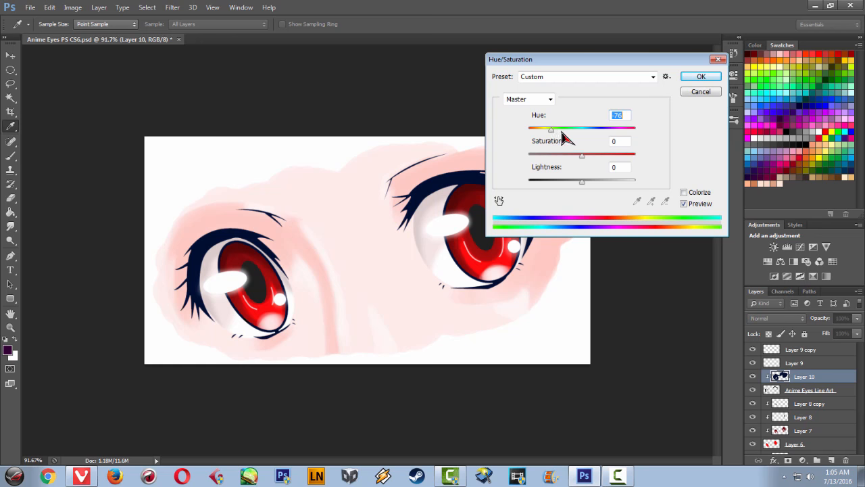
mouse_move(552, 129)
mouse_down()
mouse_move(638, 129)
mouse_move(531, 128)
mouse_move(552, 131)
mouse_up()
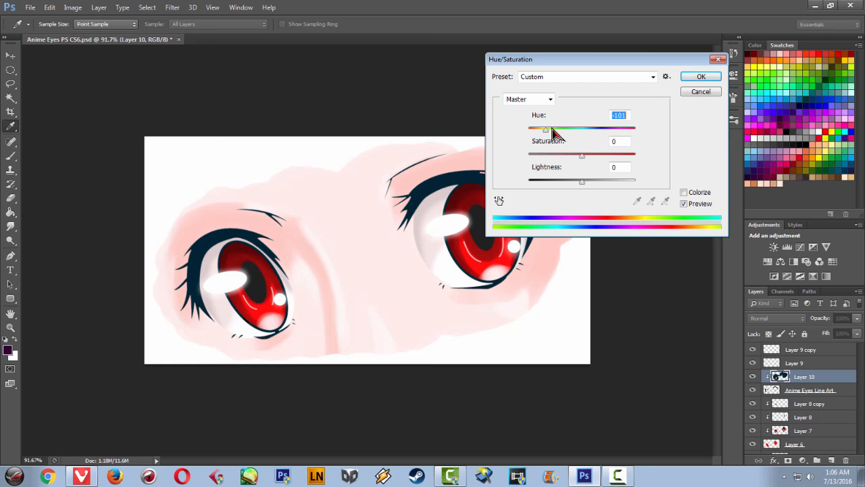
drag(584, 158, 587, 189)
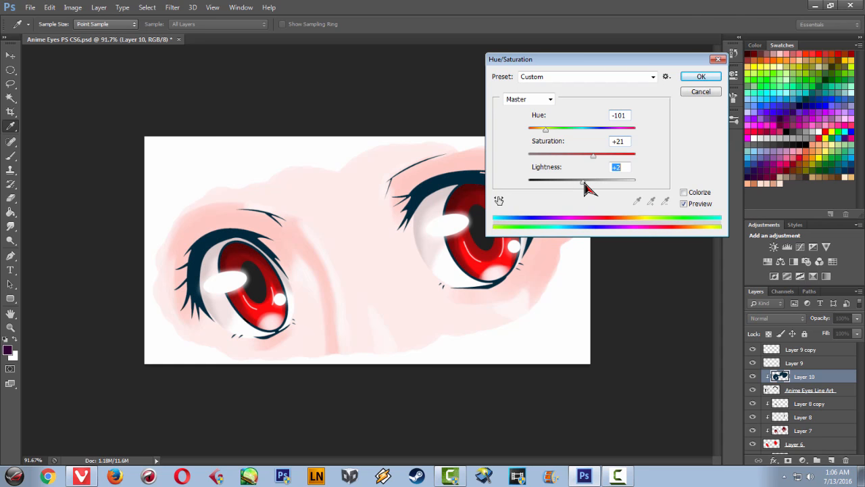
click(702, 79)
scroll(501, 214, down, 4)
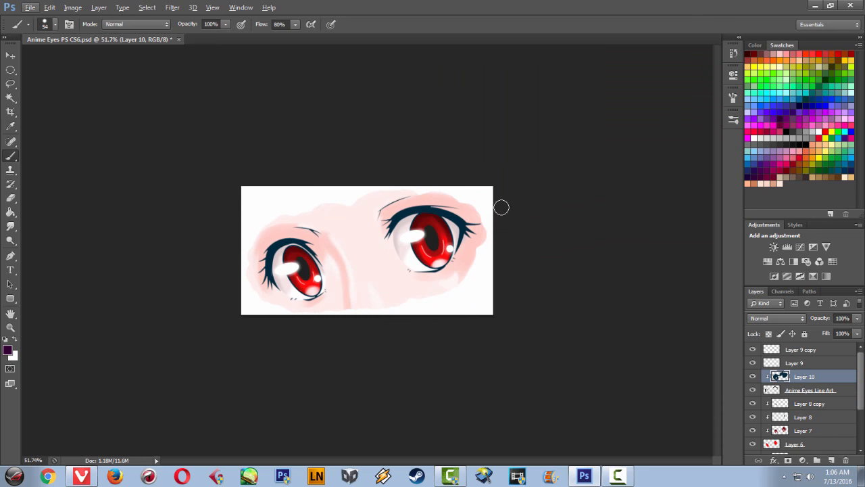
scroll(500, 206, up, 4)
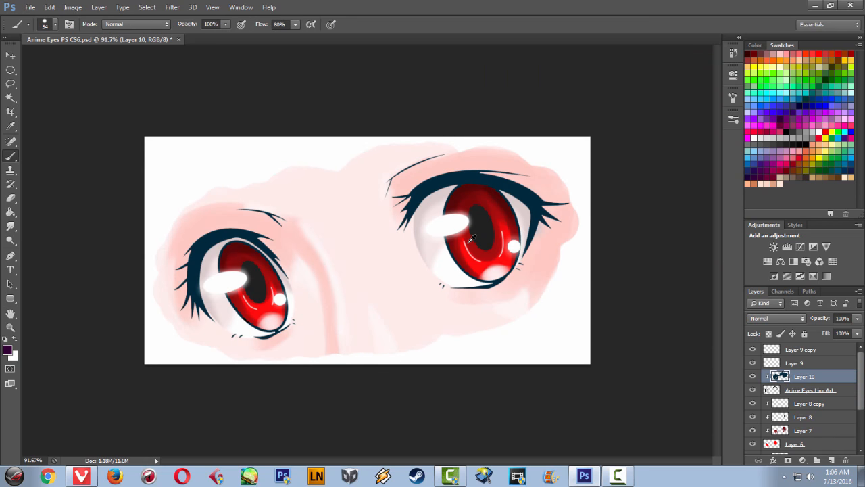